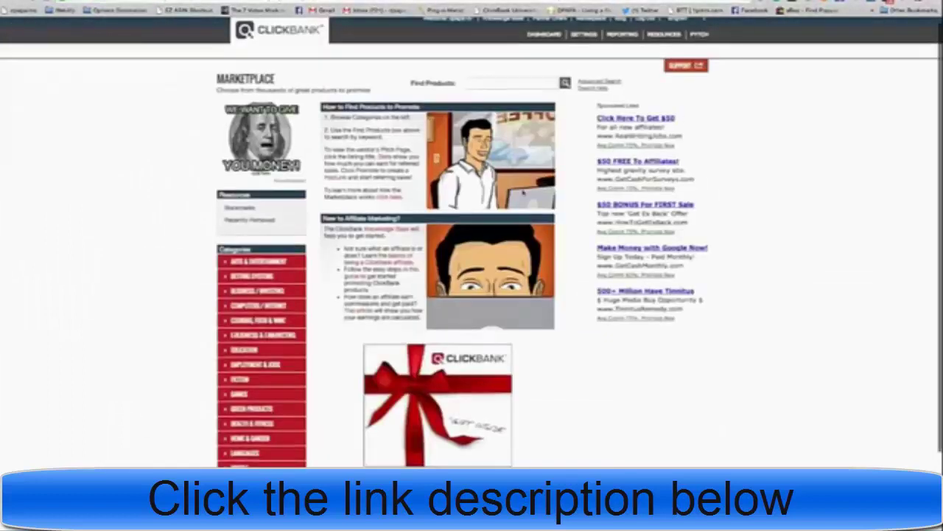
Open ClickBank's Health & Fitness category and browse its popular product listings
{"action": "scroll", "coordinate": [282, 295], "scroll_direction": "down", "scroll_amount": 3}
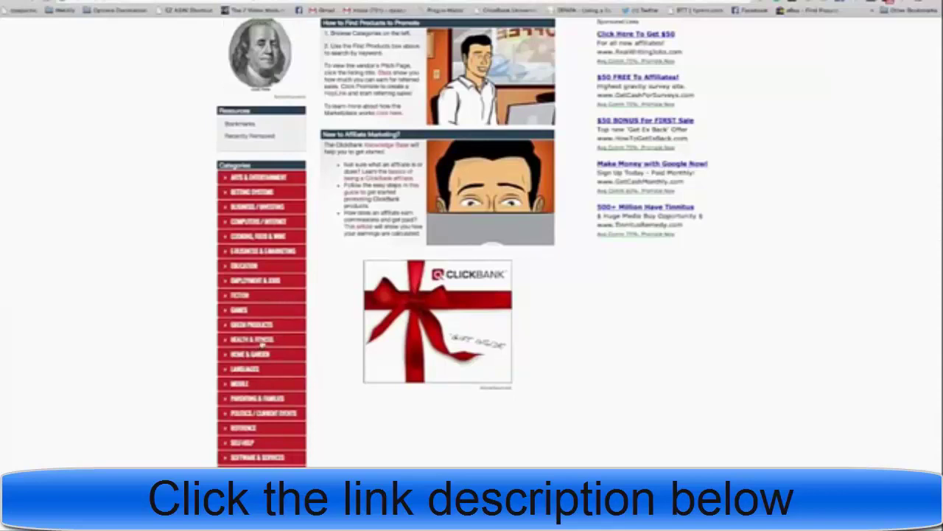
{"action": "left_click", "coordinate": [261, 343]}
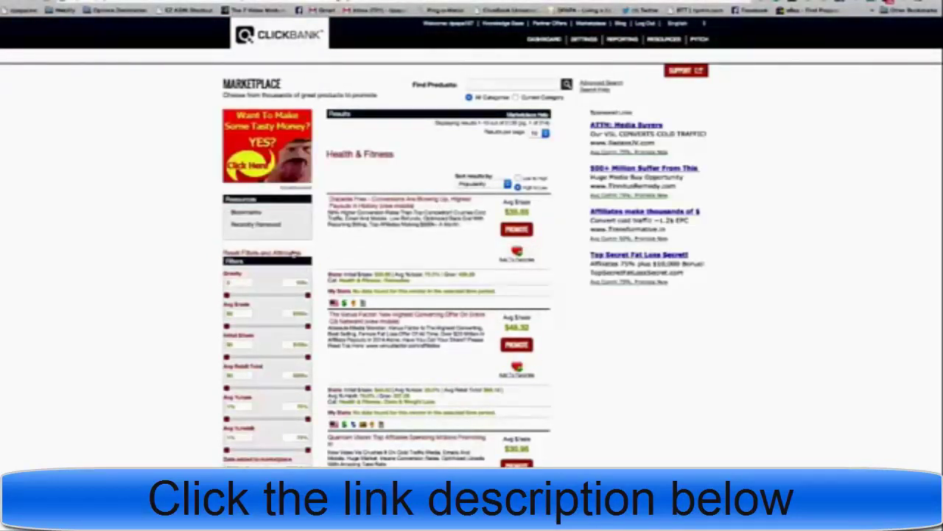
{"action": "scroll", "coordinate": [295, 254], "scroll_direction": "down", "scroll_amount": 3}
{"action": "scroll", "coordinate": [294, 254], "scroll_direction": "up", "scroll_amount": 3}
{"action": "scroll", "coordinate": [295, 253], "scroll_direction": "down", "scroll_amount": 2}
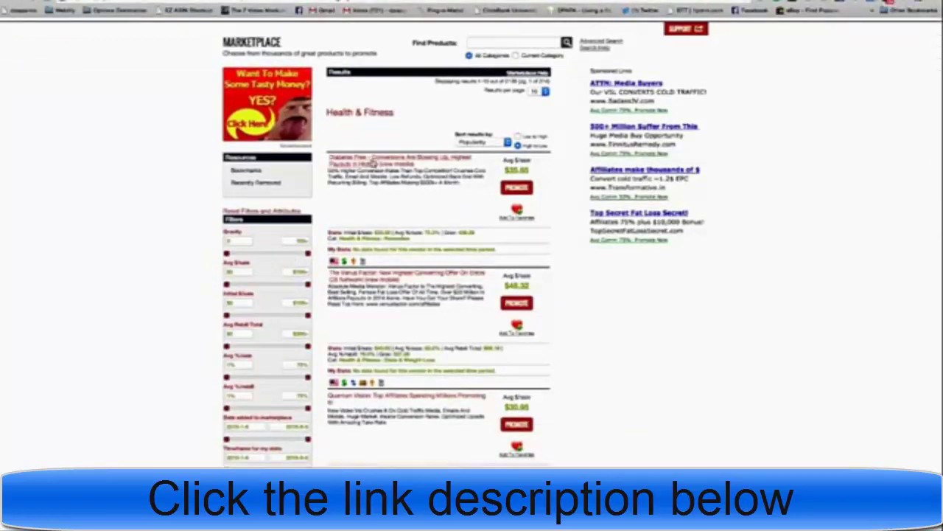
{"action": "scroll", "coordinate": [372, 192], "scroll_direction": "up", "scroll_amount": 2}
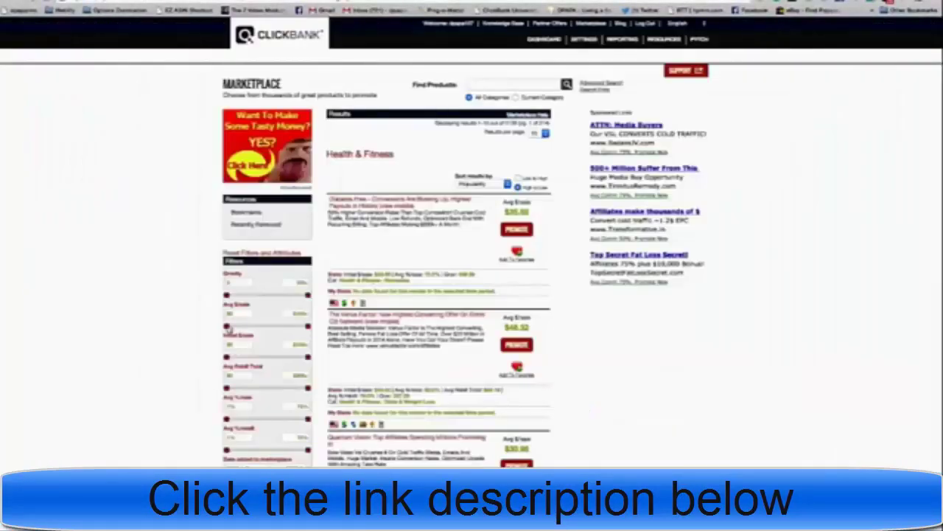
Filter the Health & Fitness listings to a minimum gravity of 50
{"action": "left_click", "coordinate": [240, 282]}
{"action": "type", "text": "50"}
{"action": "key", "text": "Return"}
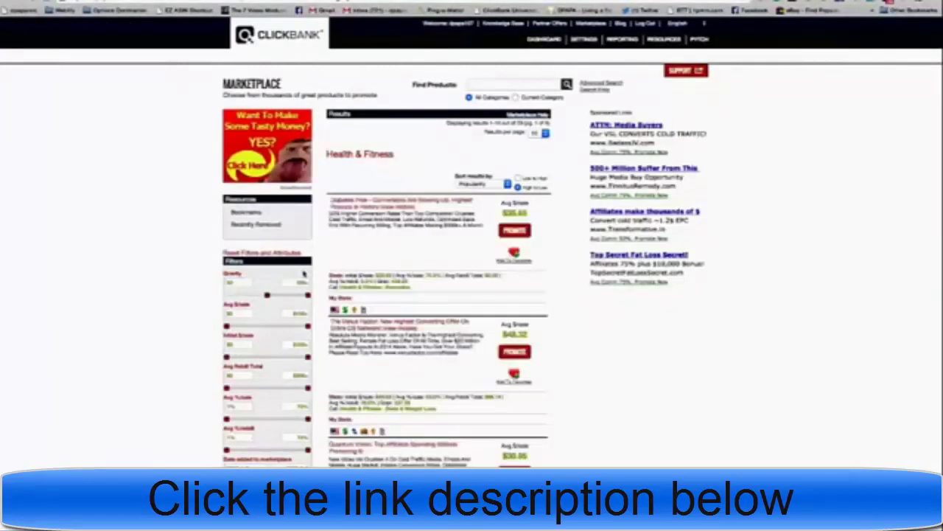
{"action": "scroll", "coordinate": [438, 263], "scroll_direction": "down", "scroll_amount": 1}
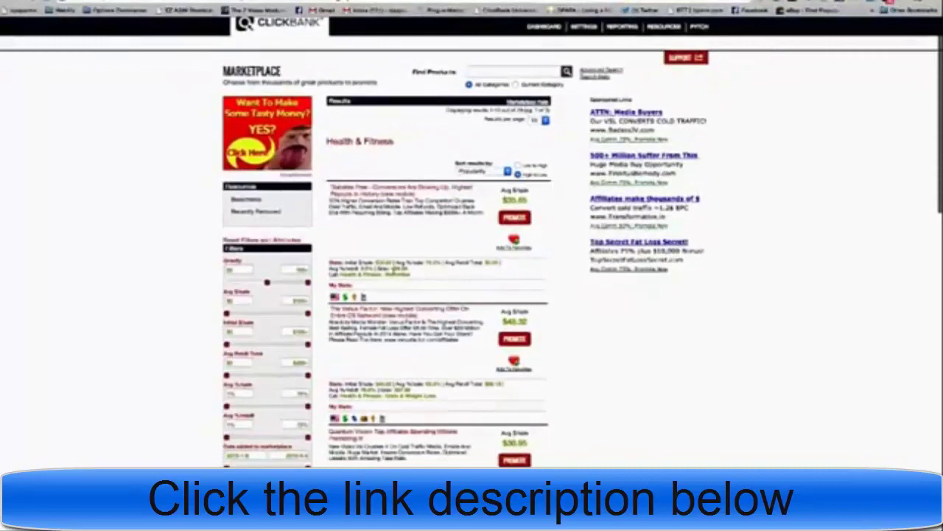
{"action": "scroll", "coordinate": [398, 268], "scroll_direction": "down", "scroll_amount": 1}
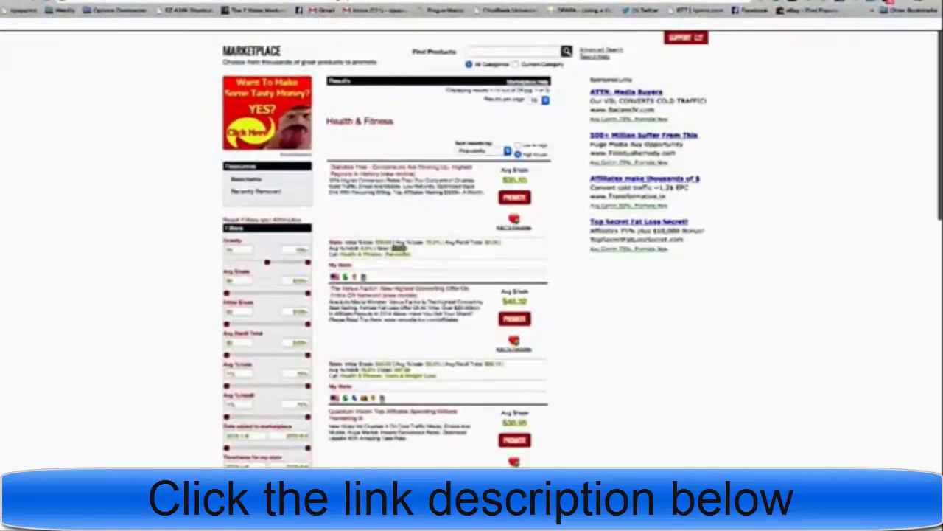
{"action": "scroll", "coordinate": [406, 266], "scroll_direction": "down", "scroll_amount": 3}
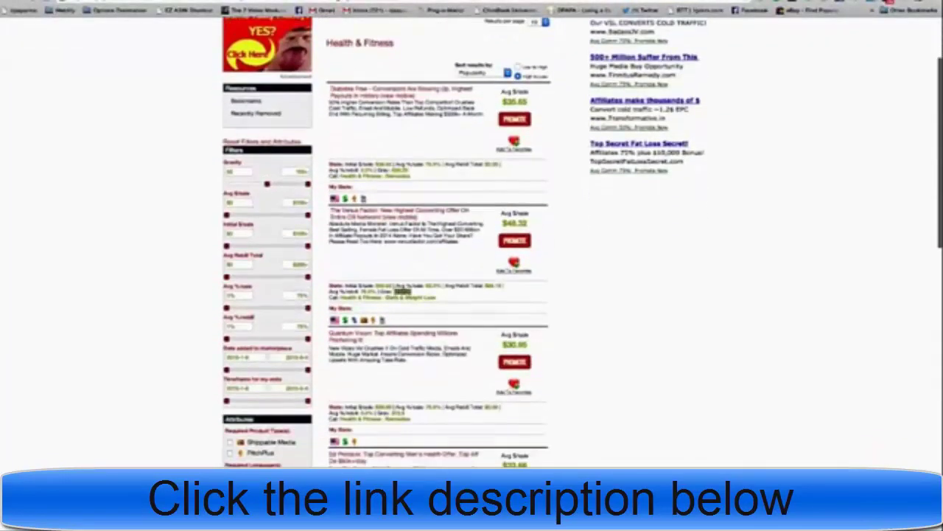
{"action": "scroll", "coordinate": [401, 291], "scroll_direction": "down", "scroll_amount": 3}
Scroll through the gravity-filtered listings to locate The Venus Factor offer
{"action": "scroll", "coordinate": [412, 299], "scroll_direction": "up", "scroll_amount": 1}
{"action": "scroll", "coordinate": [428, 266], "scroll_direction": "up", "scroll_amount": 2}
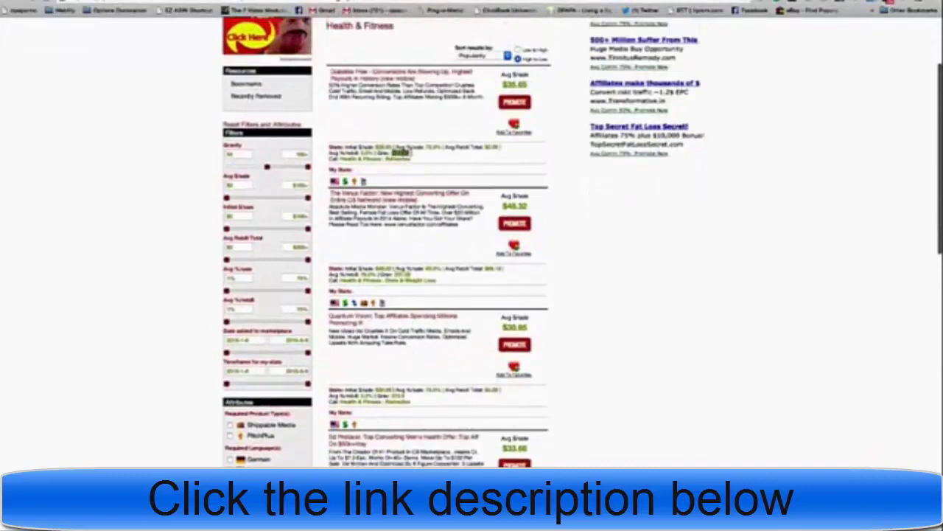
{"action": "scroll", "coordinate": [450, 206], "scroll_direction": "up", "scroll_amount": 4}
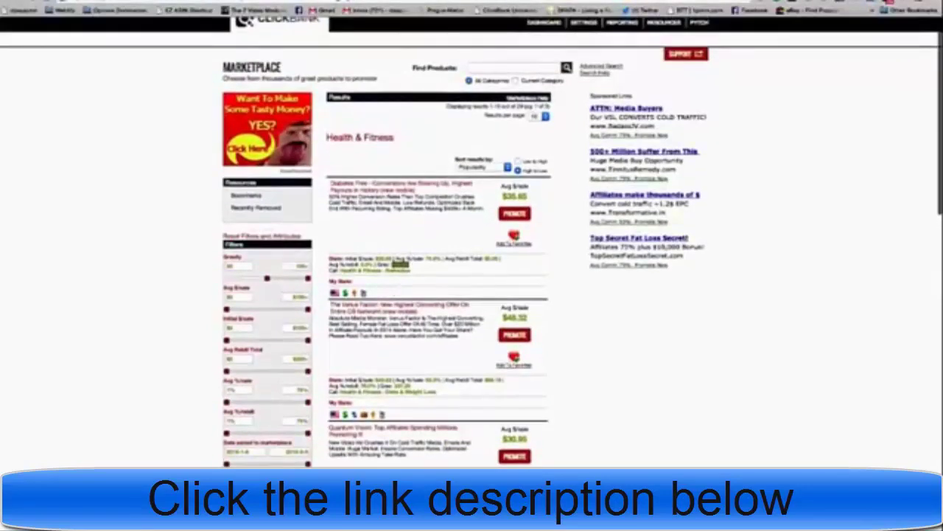
{"action": "scroll", "coordinate": [437, 272], "scroll_direction": "down", "scroll_amount": 3}
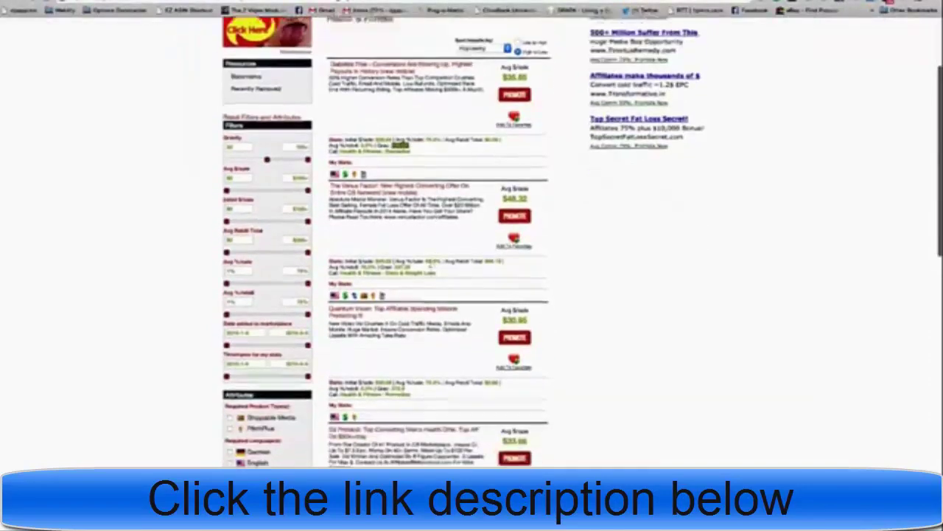
{"action": "scroll", "coordinate": [433, 273], "scroll_direction": "down", "scroll_amount": 3}
{"action": "scroll", "coordinate": [431, 267], "scroll_direction": "up", "scroll_amount": 1}
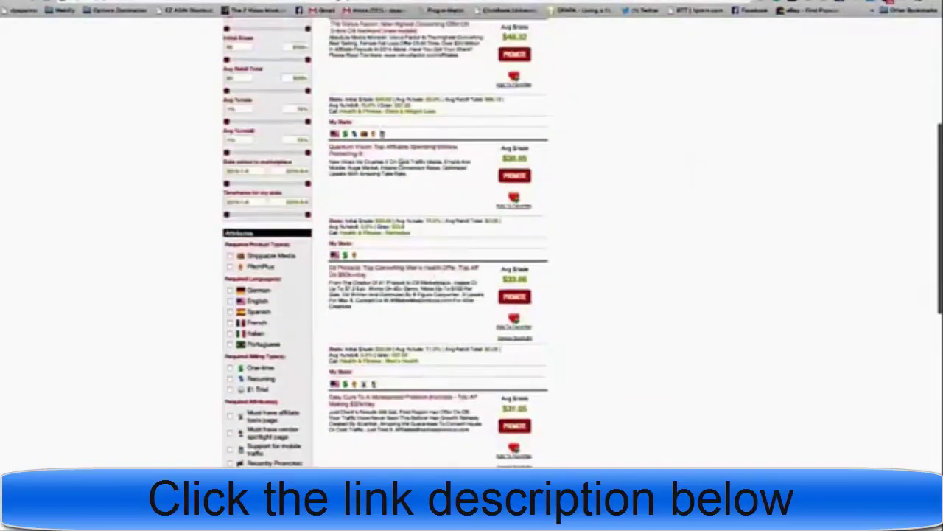
{"action": "scroll", "coordinate": [431, 267], "scroll_direction": "up", "scroll_amount": 1}
{"action": "scroll", "coordinate": [412, 148], "scroll_direction": "up", "scroll_amount": 1}
{"action": "scroll", "coordinate": [401, 111], "scroll_direction": "up", "scroll_amount": 1}
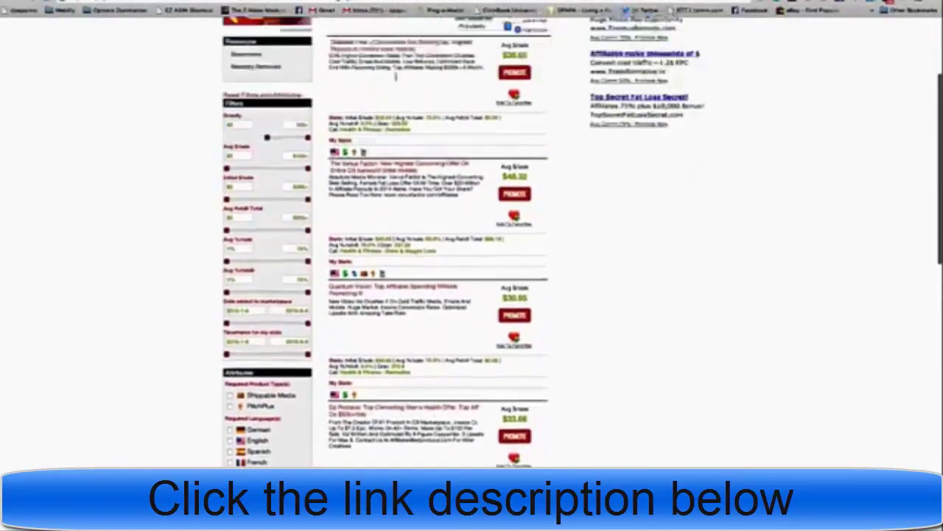
{"action": "scroll", "coordinate": [404, 154], "scroll_direction": "up", "scroll_amount": 1}
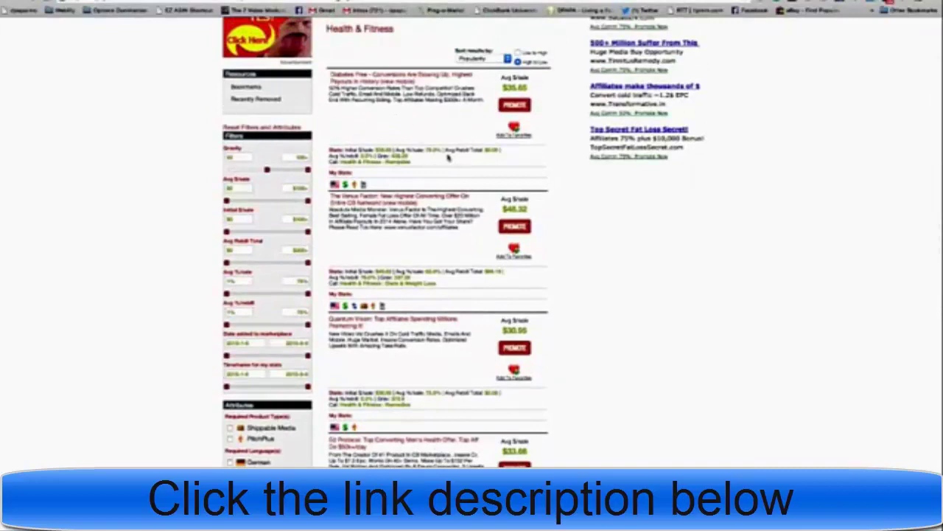
{"action": "scroll", "coordinate": [423, 214], "scroll_direction": "down", "scroll_amount": 2}
{"action": "scroll", "coordinate": [423, 214], "scroll_direction": "down", "scroll_amount": 1}
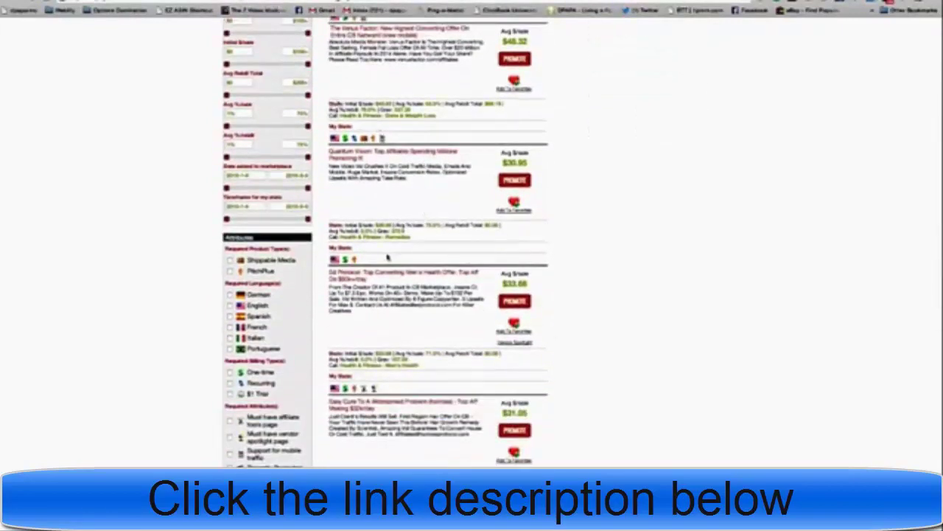
{"action": "scroll", "coordinate": [385, 254], "scroll_direction": "down", "scroll_amount": 2}
{"action": "scroll", "coordinate": [385, 254], "scroll_direction": "down", "scroll_amount": 3}
{"action": "scroll", "coordinate": [385, 253], "scroll_direction": "down", "scroll_amount": 2}
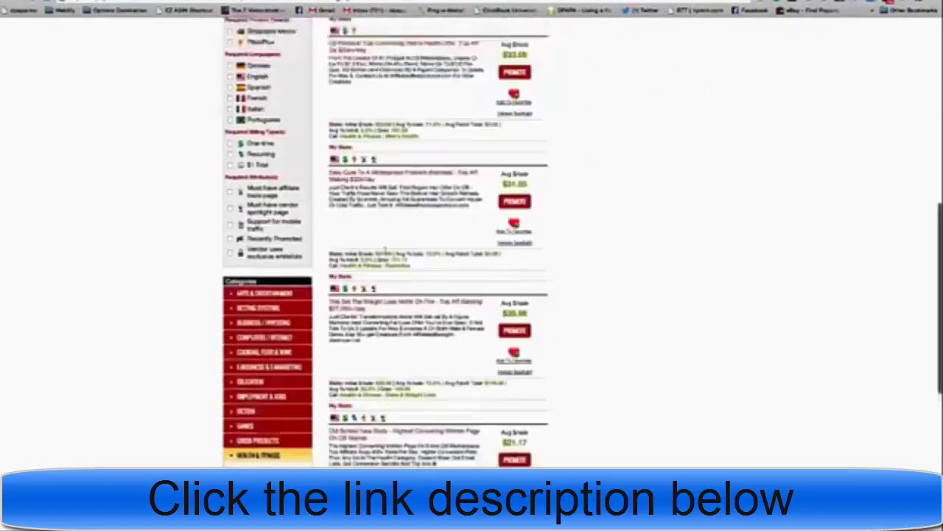
{"action": "scroll", "coordinate": [385, 253], "scroll_direction": "down", "scroll_amount": 2}
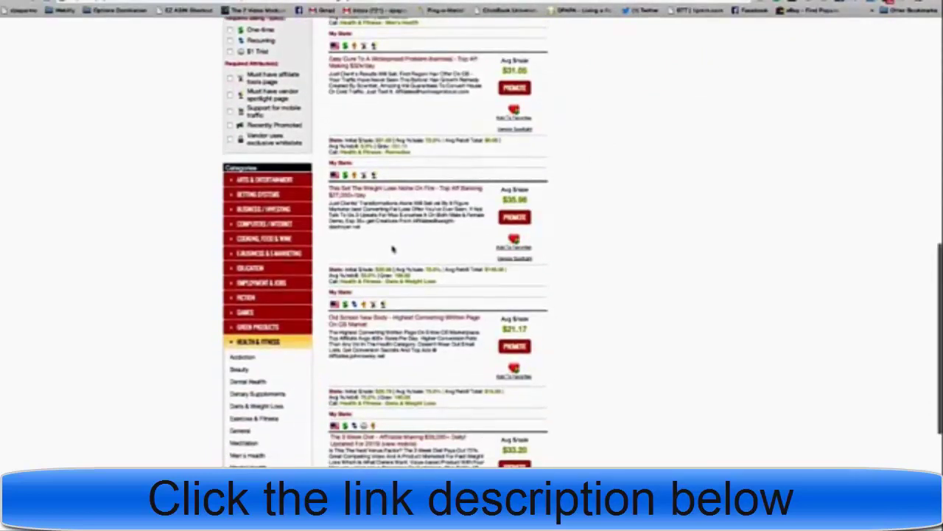
{"action": "scroll", "coordinate": [393, 249], "scroll_direction": "down", "scroll_amount": 2}
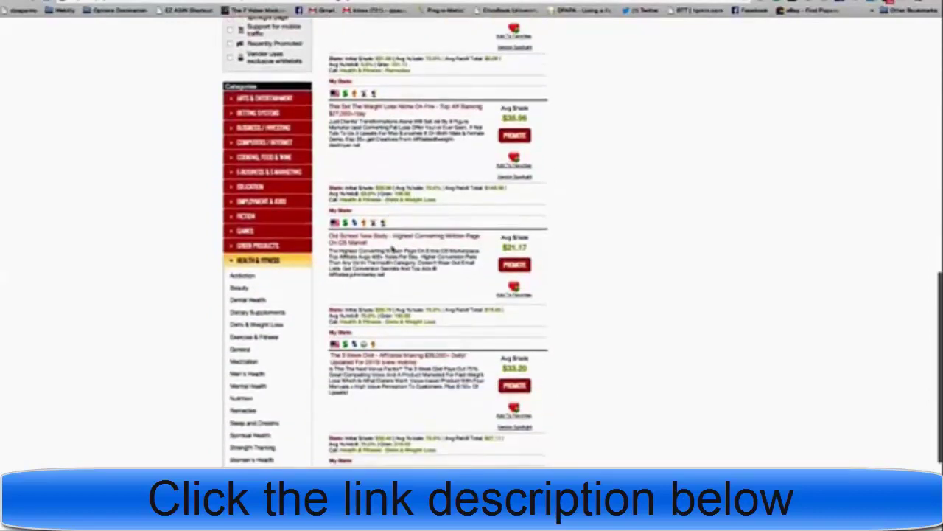
{"action": "scroll", "coordinate": [393, 249], "scroll_direction": "down", "scroll_amount": 3}
{"action": "scroll", "coordinate": [393, 250], "scroll_direction": "down", "scroll_amount": 1}
{"action": "scroll", "coordinate": [393, 252], "scroll_direction": "down", "scroll_amount": 1}
{"action": "scroll", "coordinate": [393, 254], "scroll_direction": "down", "scroll_amount": 1}
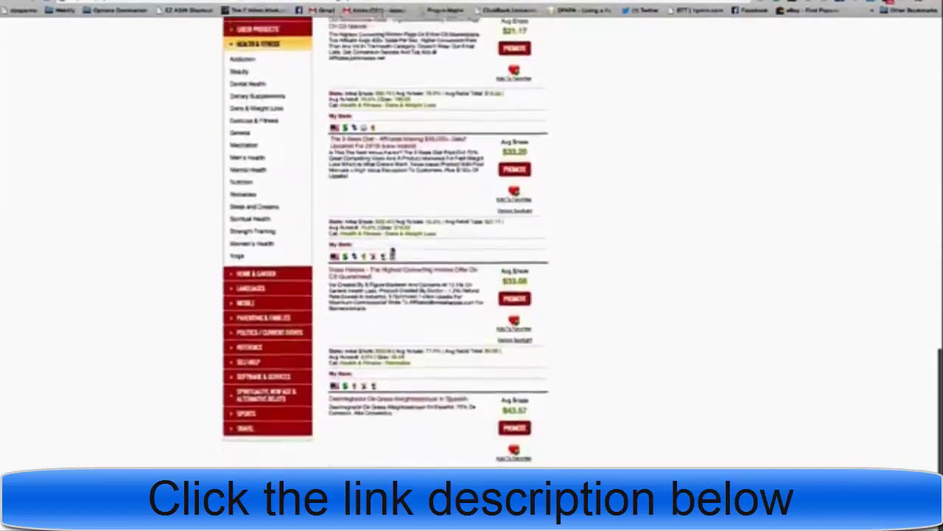
{"action": "scroll", "coordinate": [393, 255], "scroll_direction": "up", "scroll_amount": 2}
{"action": "scroll", "coordinate": [394, 247], "scroll_direction": "up", "scroll_amount": 1}
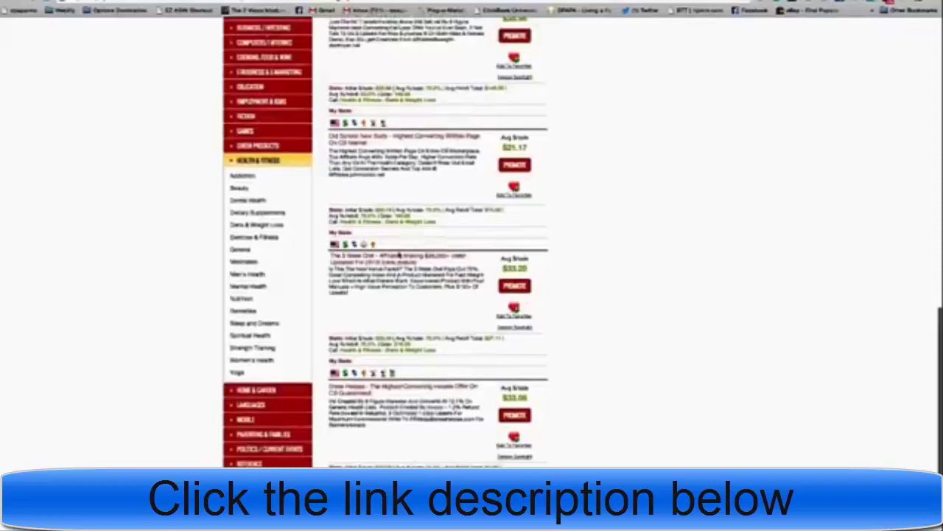
{"action": "scroll", "coordinate": [400, 256], "scroll_direction": "up", "scroll_amount": 1}
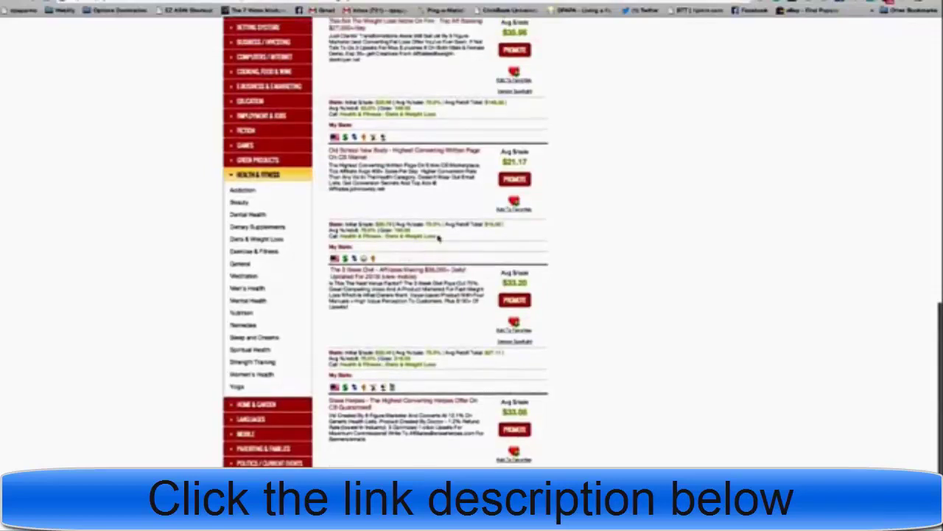
{"action": "scroll", "coordinate": [413, 251], "scroll_direction": "up", "scroll_amount": 1}
{"action": "scroll", "coordinate": [434, 241], "scroll_direction": "up", "scroll_amount": 1}
{"action": "scroll", "coordinate": [434, 243], "scroll_direction": "up", "scroll_amount": 1}
{"action": "scroll", "coordinate": [433, 242], "scroll_direction": "up", "scroll_amount": 2}
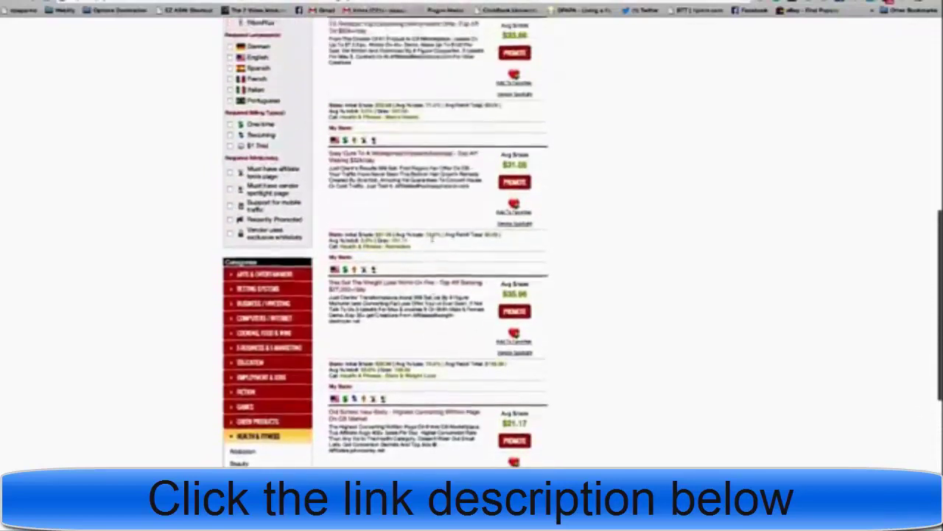
{"action": "scroll", "coordinate": [433, 241], "scroll_direction": "up", "scroll_amount": 2}
{"action": "scroll", "coordinate": [432, 241], "scroll_direction": "up", "scroll_amount": 2}
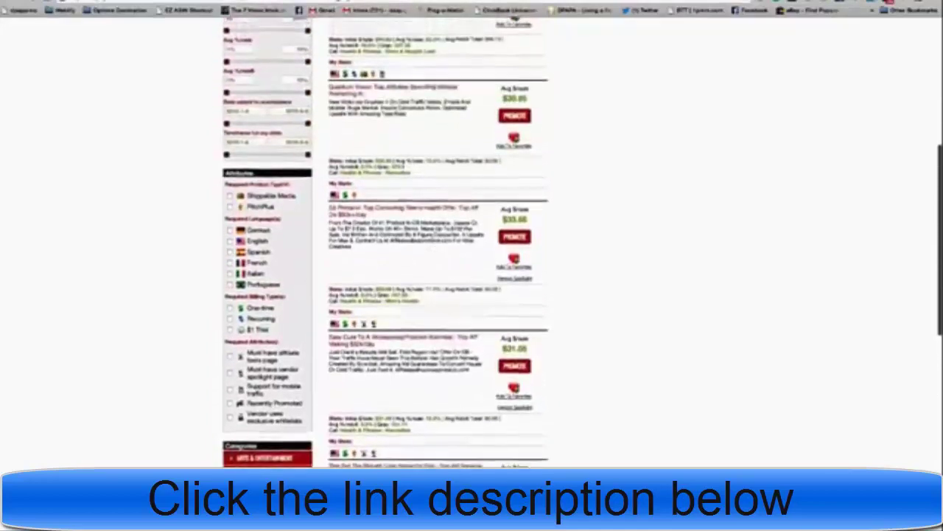
{"action": "scroll", "coordinate": [432, 240], "scroll_direction": "up", "scroll_amount": 2}
{"action": "scroll", "coordinate": [432, 238], "scroll_direction": "up", "scroll_amount": 3}
{"action": "scroll", "coordinate": [429, 242], "scroll_direction": "down", "scroll_amount": 8}
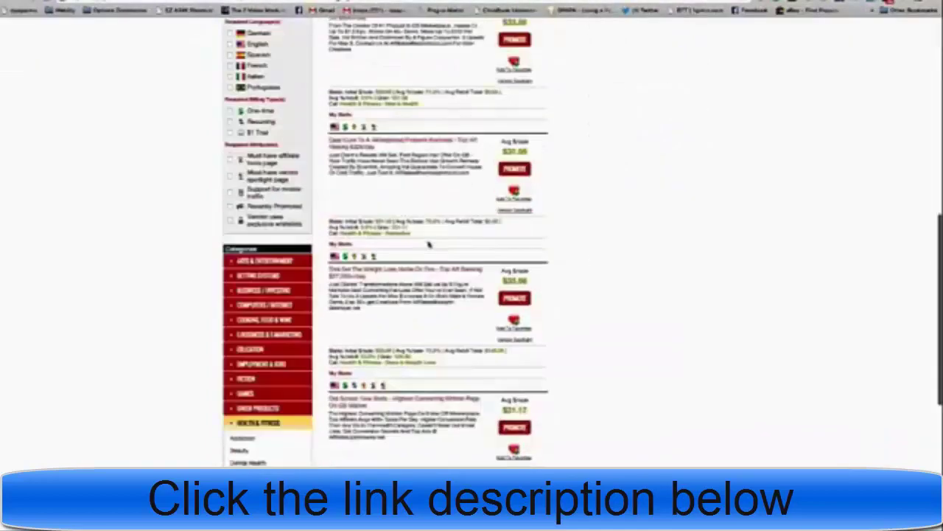
{"action": "scroll", "coordinate": [426, 248], "scroll_direction": "down", "scroll_amount": 5}
{"action": "scroll", "coordinate": [425, 249], "scroll_direction": "down", "scroll_amount": 1}
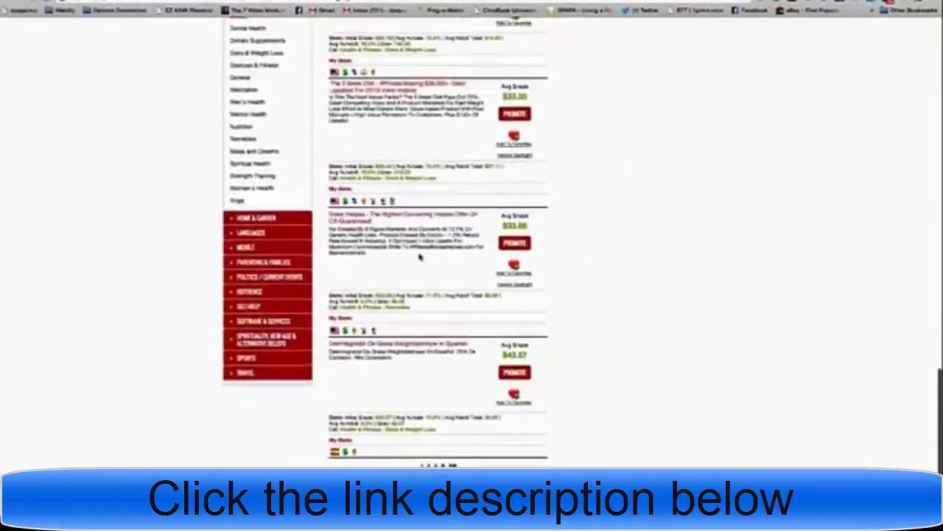
{"action": "scroll", "coordinate": [424, 249], "scroll_direction": "up", "scroll_amount": 4}
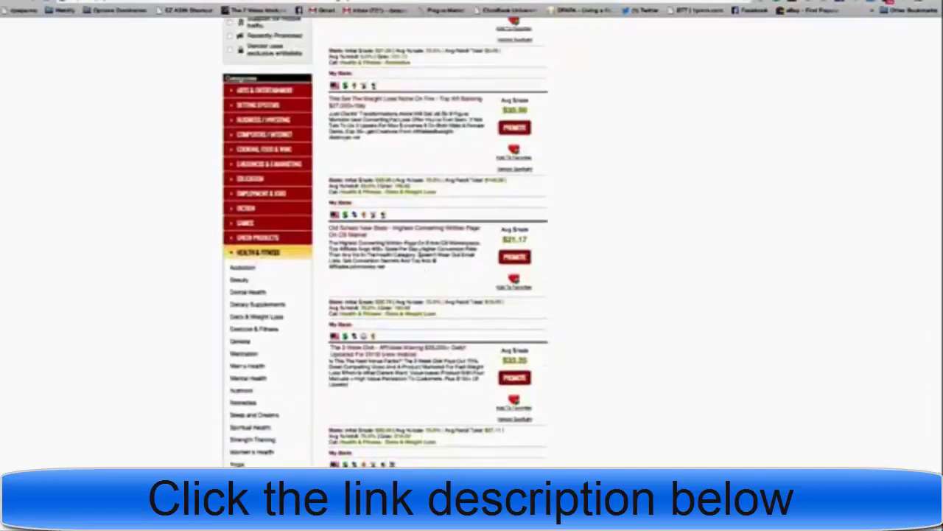
{"action": "scroll", "coordinate": [425, 249], "scroll_direction": "up", "scroll_amount": 3}
{"action": "scroll", "coordinate": [421, 256], "scroll_direction": "down", "scroll_amount": 1}
{"action": "scroll", "coordinate": [421, 256], "scroll_direction": "down", "scroll_amount": 1}
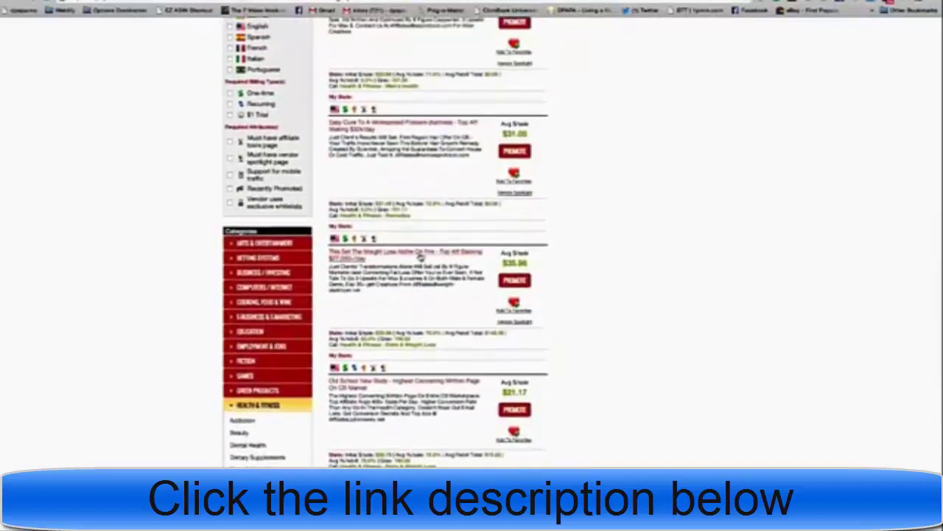
{"action": "scroll", "coordinate": [421, 256], "scroll_direction": "up", "scroll_amount": 2}
{"action": "scroll", "coordinate": [421, 257], "scroll_direction": "up", "scroll_amount": 1}
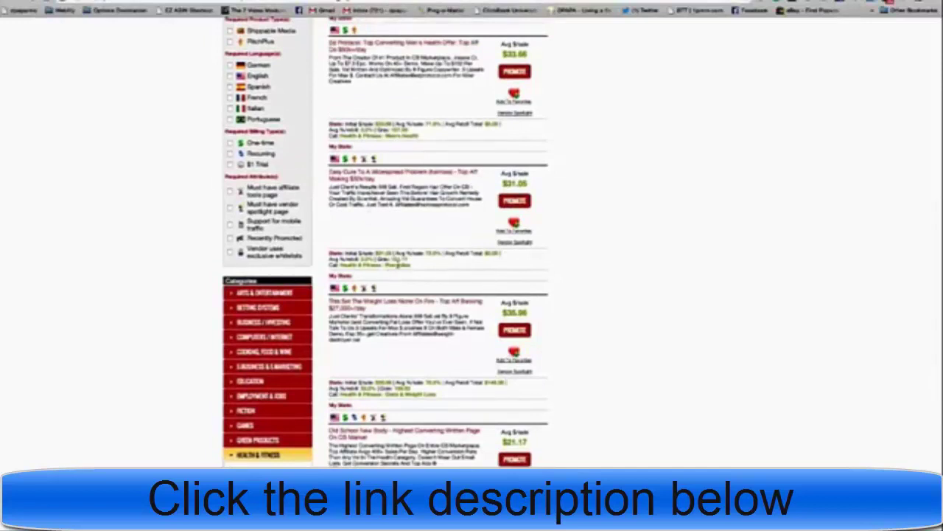
{"action": "scroll", "coordinate": [399, 263], "scroll_direction": "up", "scroll_amount": 2}
{"action": "scroll", "coordinate": [399, 263], "scroll_direction": "up", "scroll_amount": 2}
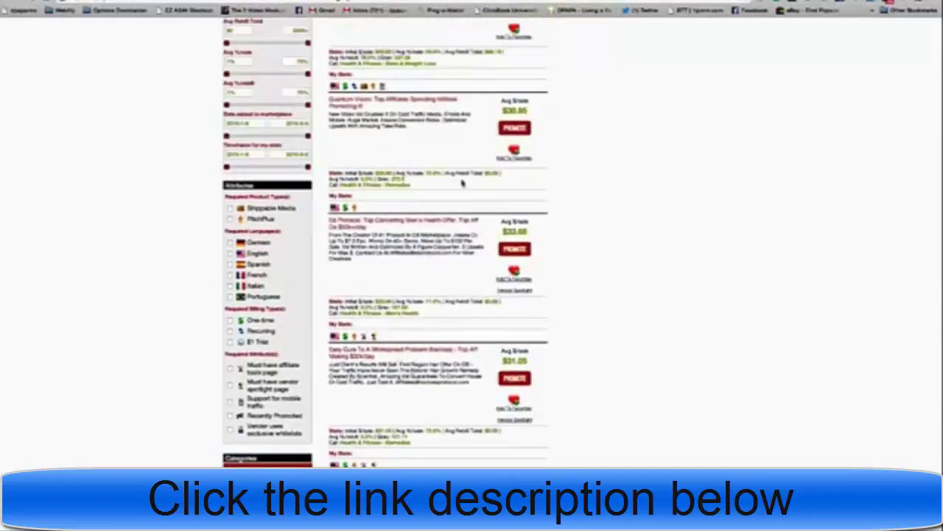
{"action": "scroll", "coordinate": [462, 183], "scroll_direction": "up", "scroll_amount": 2}
{"action": "scroll", "coordinate": [472, 199], "scroll_direction": "up", "scroll_amount": 2}
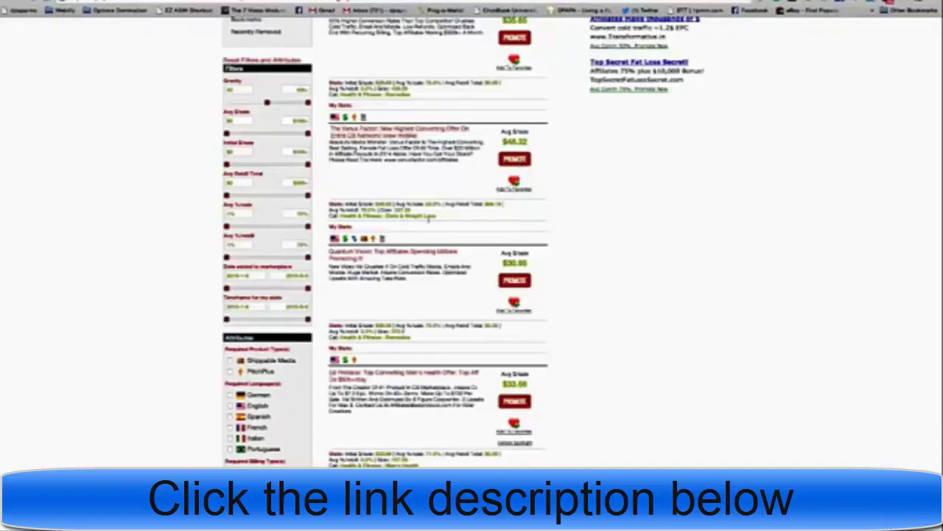
Open The Venus Factor's sales page and pause its sales video
{"action": "left_click", "coordinate": [353, 133]}
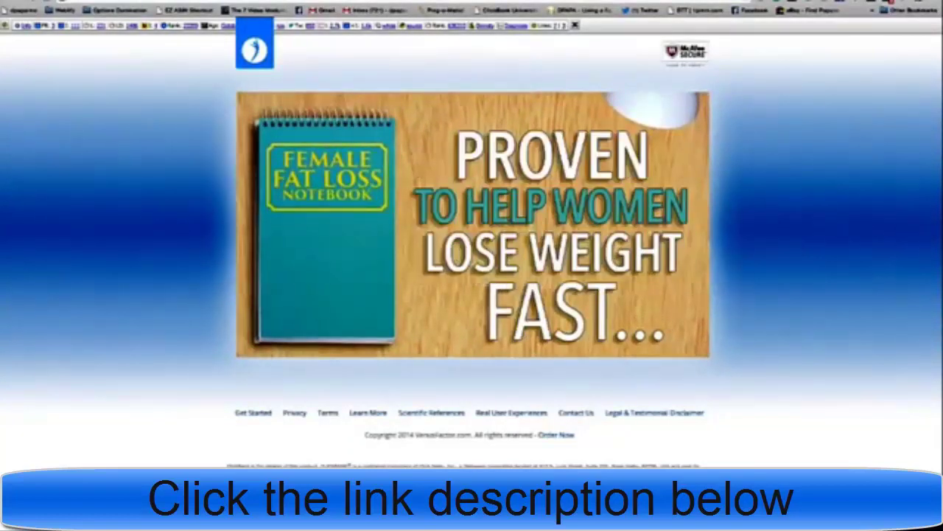
{"action": "left_click", "coordinate": [419, 283]}
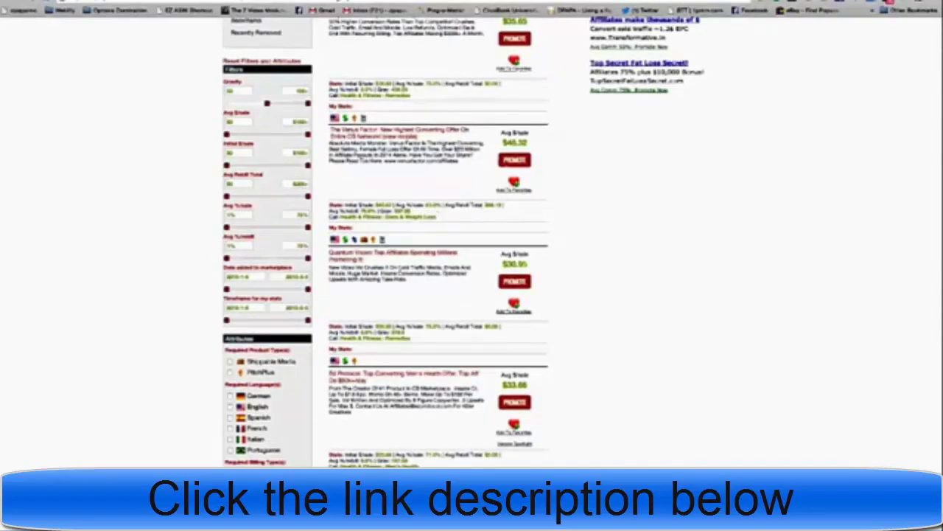
Promote The Venus Factor, generate its HopLink and select the URL for copying
{"action": "left_click", "coordinate": [512, 162]}
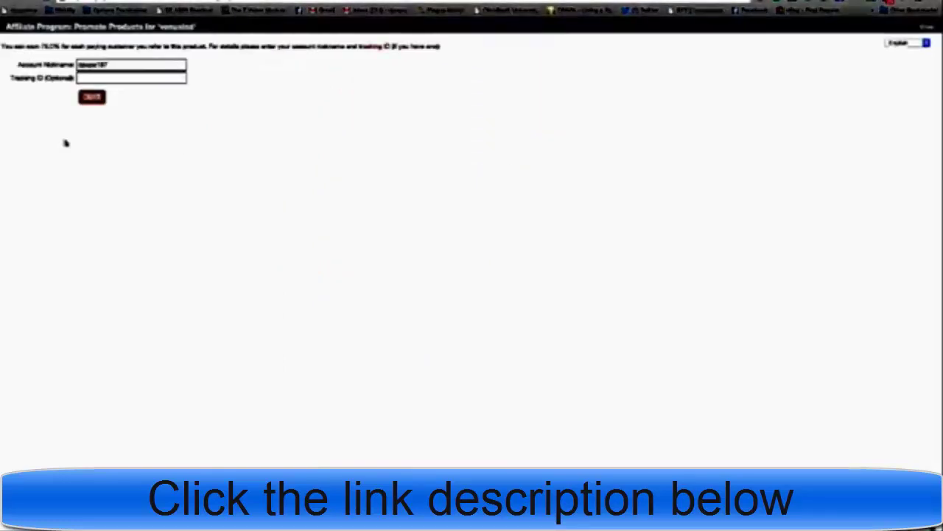
{"action": "left_click", "coordinate": [82, 103]}
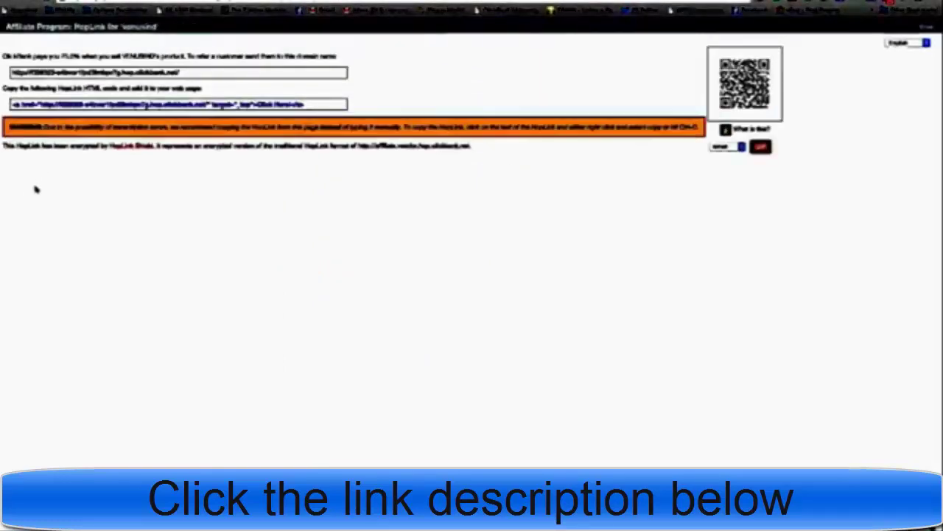
{"action": "left_click", "coordinate": [71, 73]}
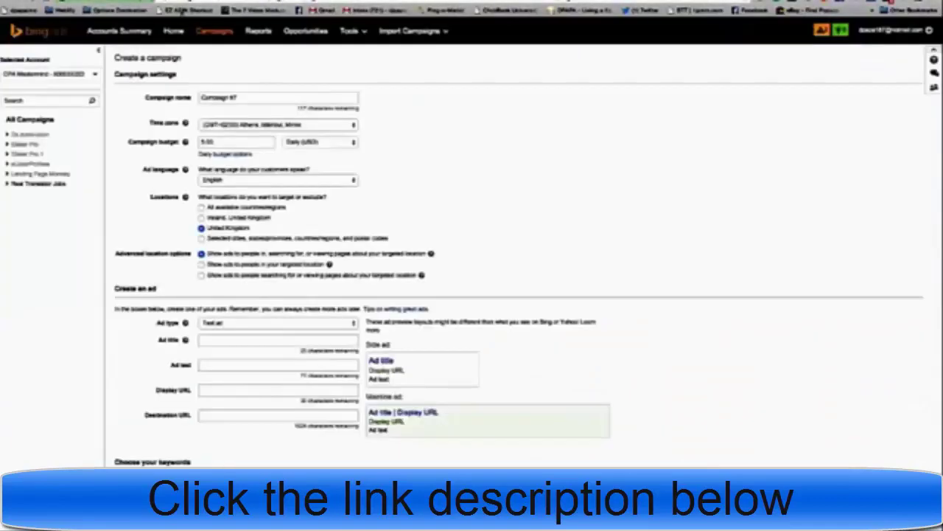
Name the new Bing Ads campaign 'Weight Loss'
{"action": "left_click_drag", "start_coordinate": [276, 97], "coordinate": [103, 90]}
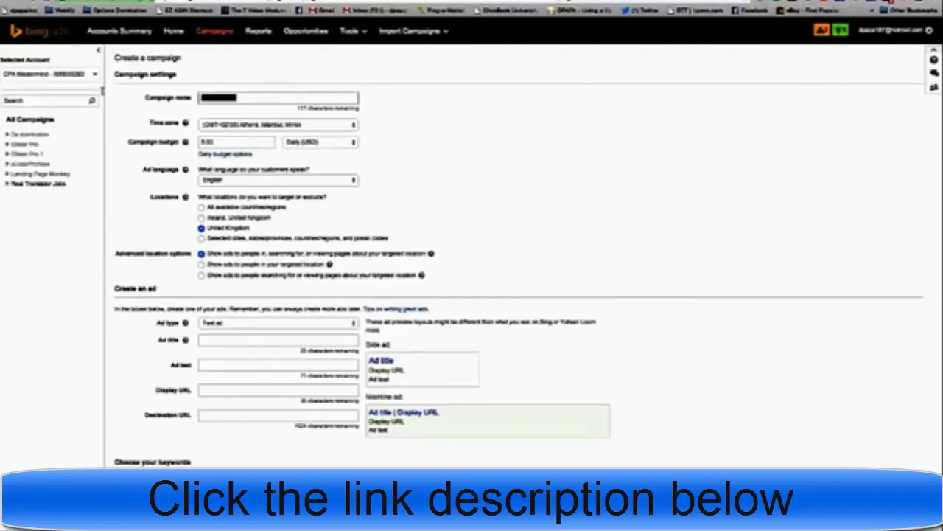
{"action": "type", "text": "M"}
{"action": "type", "text": "oss"}
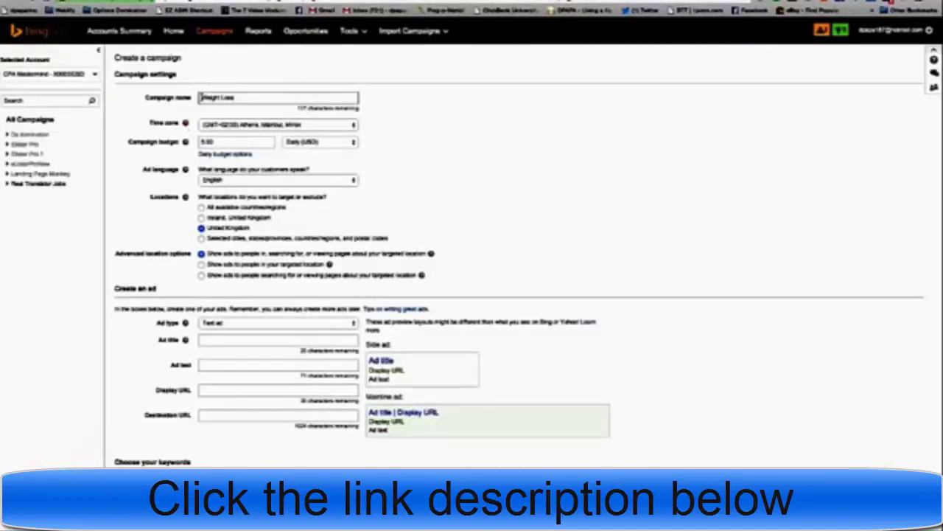
{"action": "left_click", "coordinate": [169, 99]}
{"action": "triple_click", "coordinate": [263, 99]}
{"action": "left_click", "coordinate": [467, 111]}
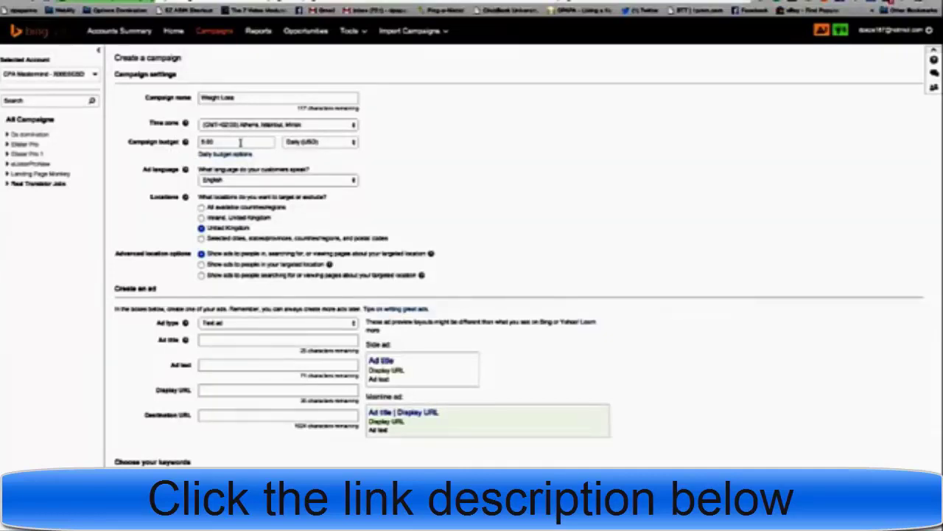
Reveal the campaign's daily budget choices
{"action": "left_click", "coordinate": [238, 155]}
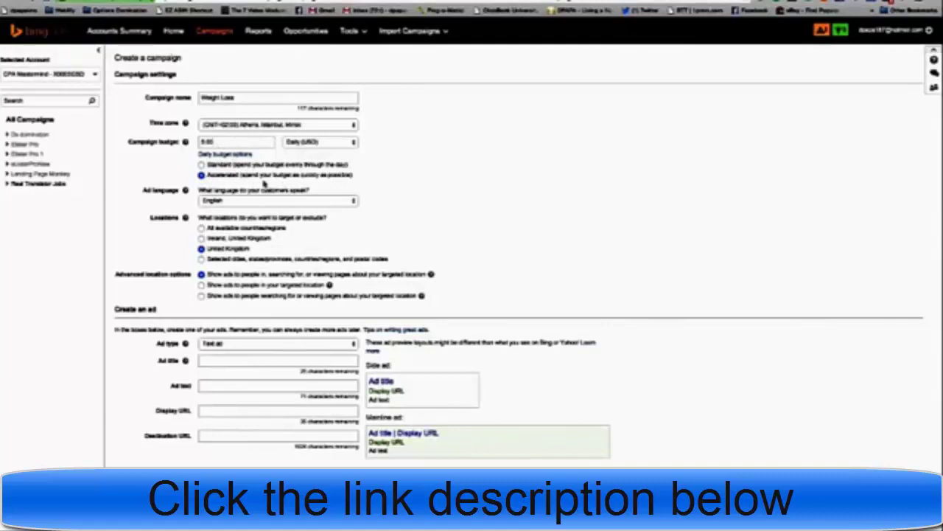
{"action": "scroll", "coordinate": [264, 184], "scroll_direction": "down", "scroll_amount": 2}
{"action": "scroll", "coordinate": [247, 147], "scroll_direction": "up", "scroll_amount": 2}
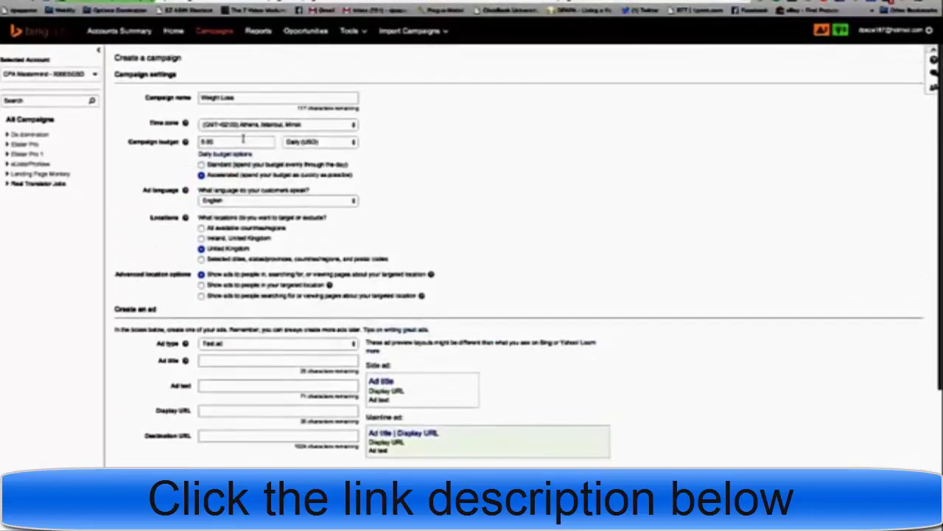
{"action": "scroll", "coordinate": [242, 139], "scroll_direction": "down", "scroll_amount": 1}
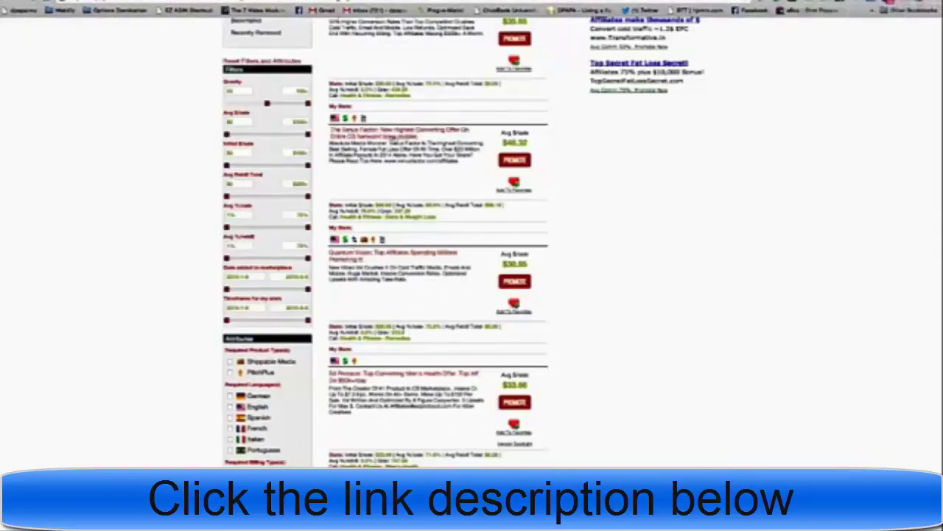
Promote The Venus Factor again and generate a fresh HopLink
{"action": "left_click", "coordinate": [513, 162]}
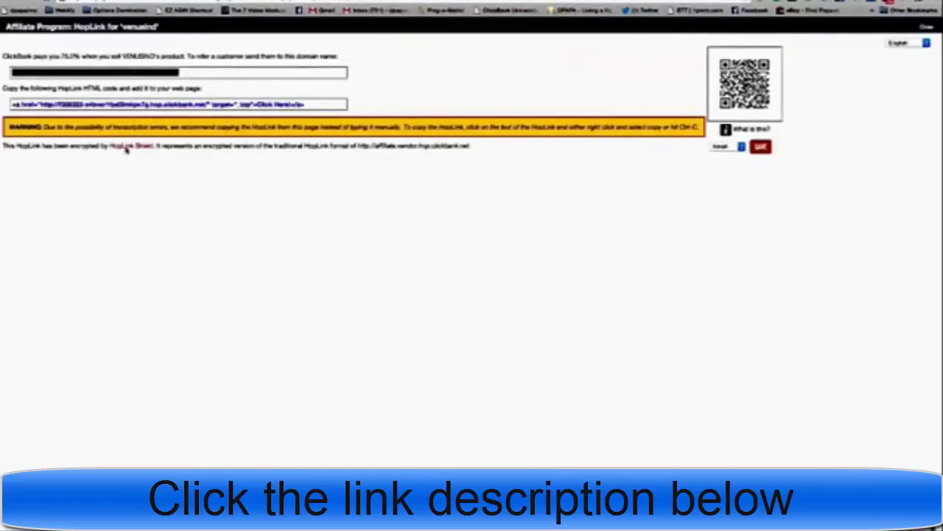
{"action": "left_click", "coordinate": [92, 97]}
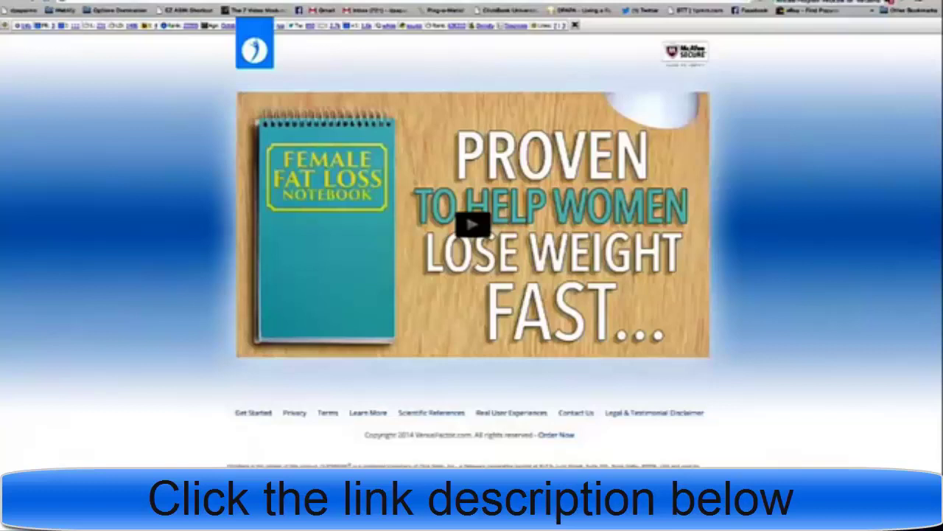
{"action": "mouse_move", "coordinate": [473, 224]}
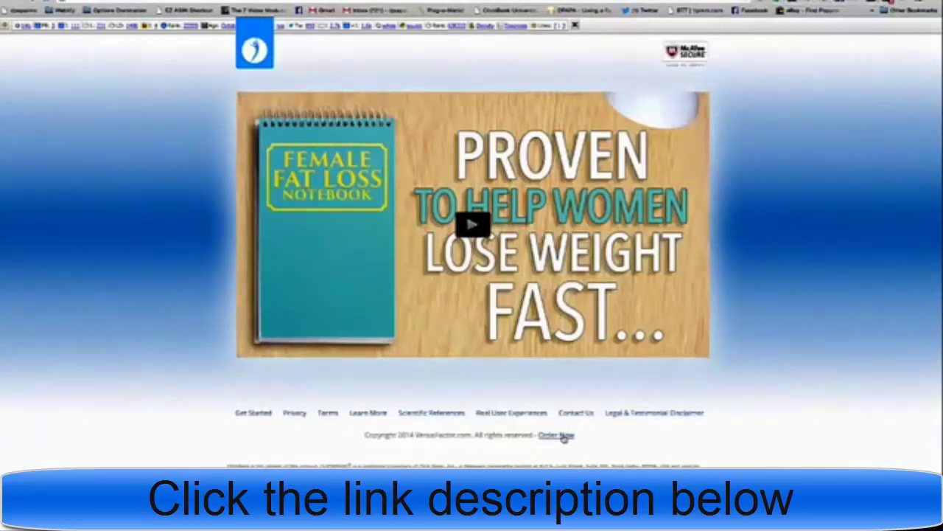
Open the Venus Factor order form and pick a billing country from the list
{"action": "left_click", "coordinate": [563, 436]}
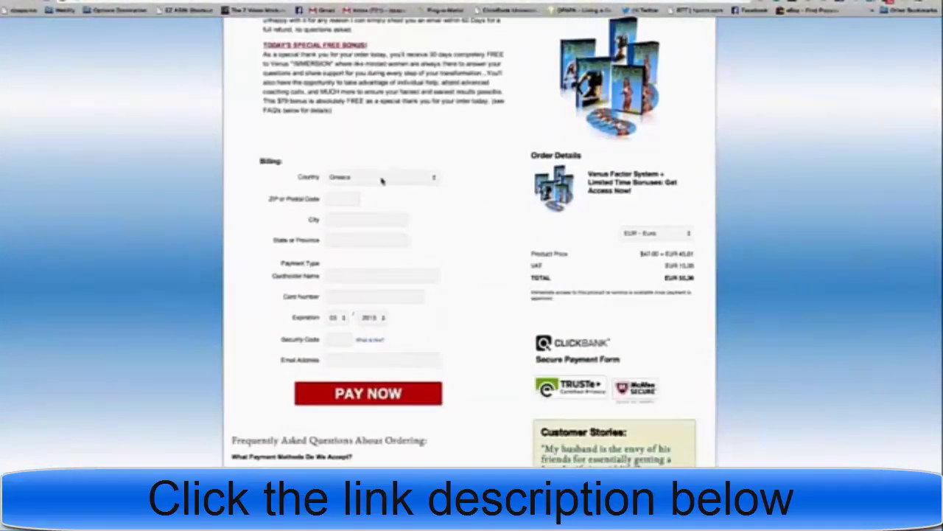
{"action": "left_click", "coordinate": [398, 178]}
{"action": "scroll", "coordinate": [389, 236], "scroll_direction": "up", "scroll_amount": 10}
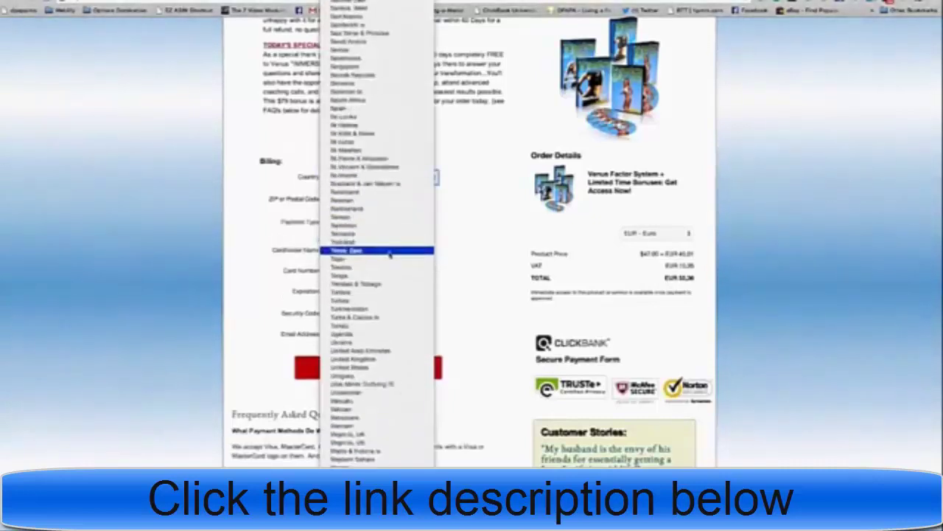
{"action": "left_click", "coordinate": [380, 257]}
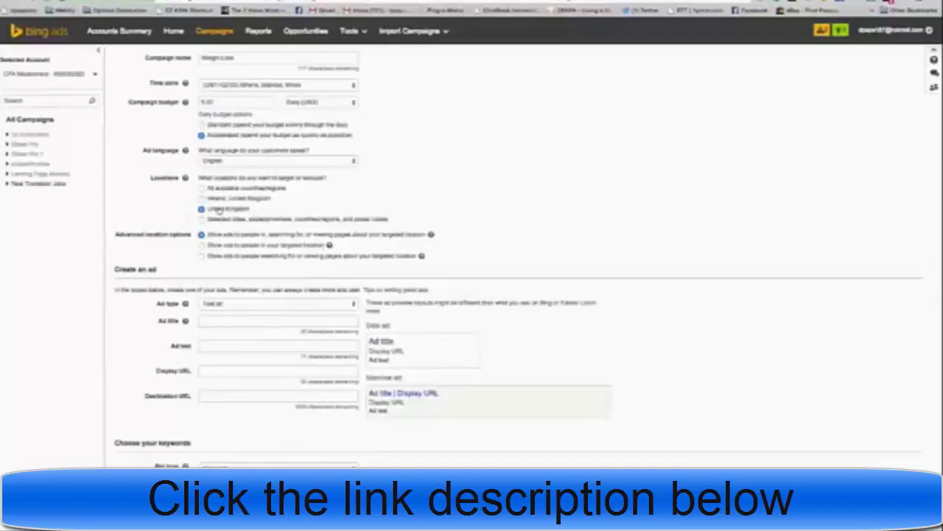
Switch location targeting to chosen countries and add United States
{"action": "left_click", "coordinate": [201, 188]}
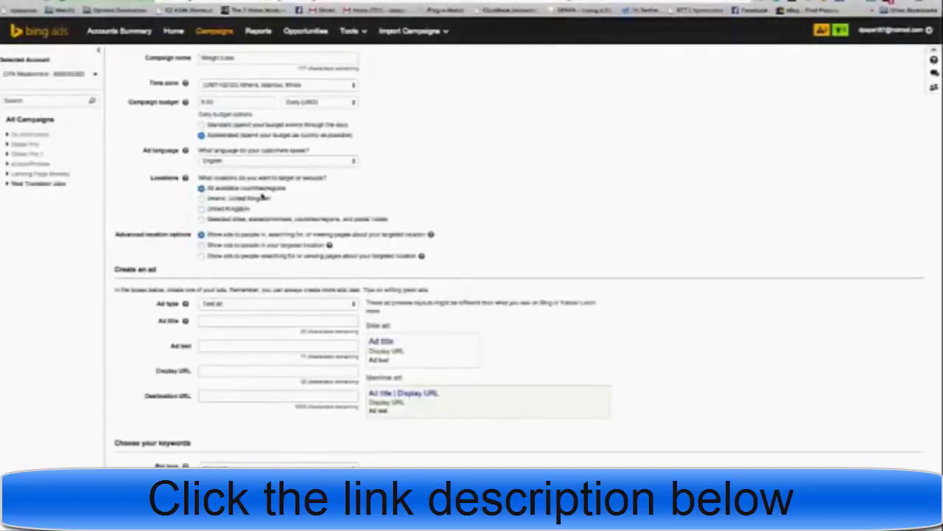
{"action": "scroll", "coordinate": [239, 214], "scroll_direction": "down", "scroll_amount": 2}
{"action": "scroll", "coordinate": [206, 162], "scroll_direction": "up", "scroll_amount": 1}
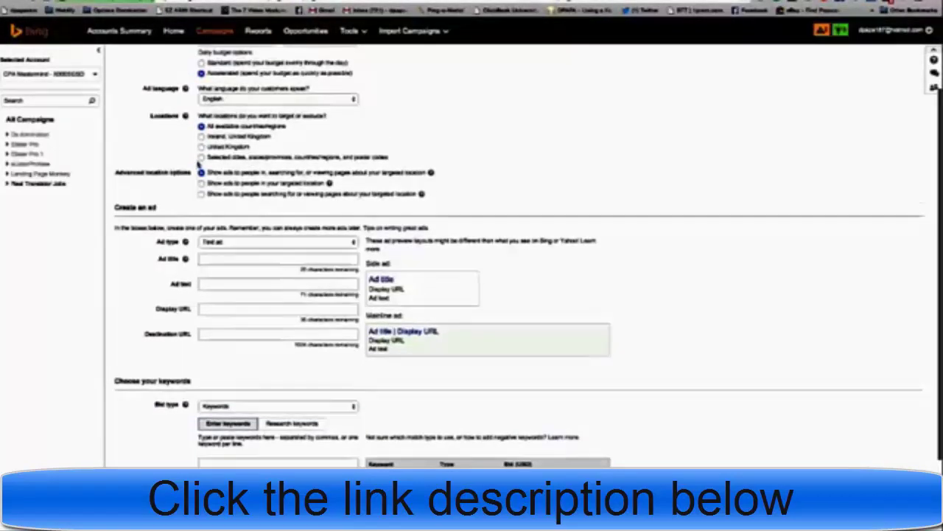
{"action": "scroll", "coordinate": [213, 140], "scroll_direction": "up", "scroll_amount": 1}
{"action": "scroll", "coordinate": [214, 139], "scroll_direction": "up", "scroll_amount": 1}
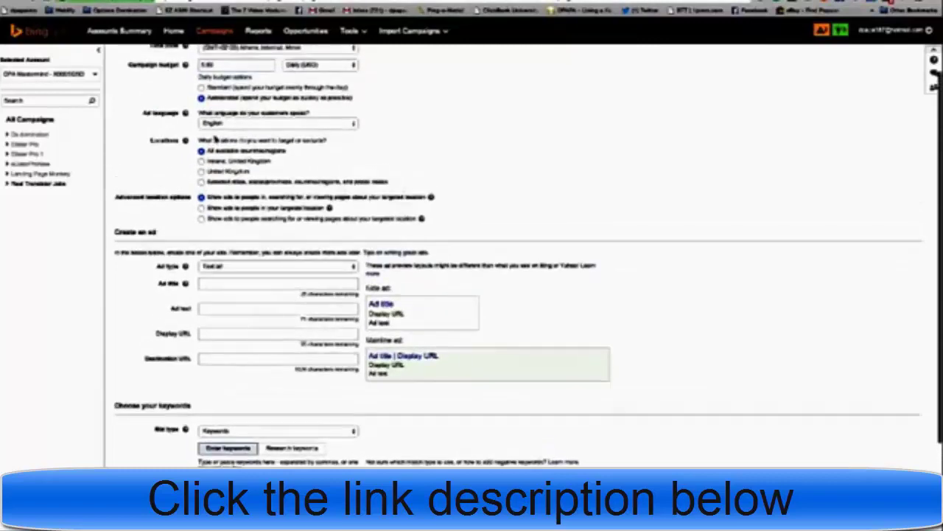
{"action": "scroll", "coordinate": [215, 139], "scroll_direction": "up", "scroll_amount": 1}
{"action": "scroll", "coordinate": [217, 143], "scroll_direction": "up", "scroll_amount": 1}
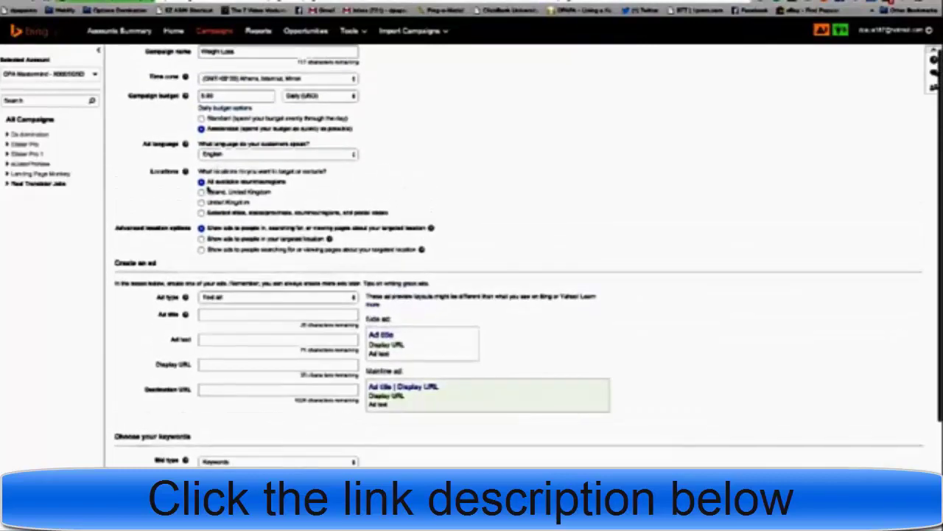
{"action": "left_click", "coordinate": [202, 213]}
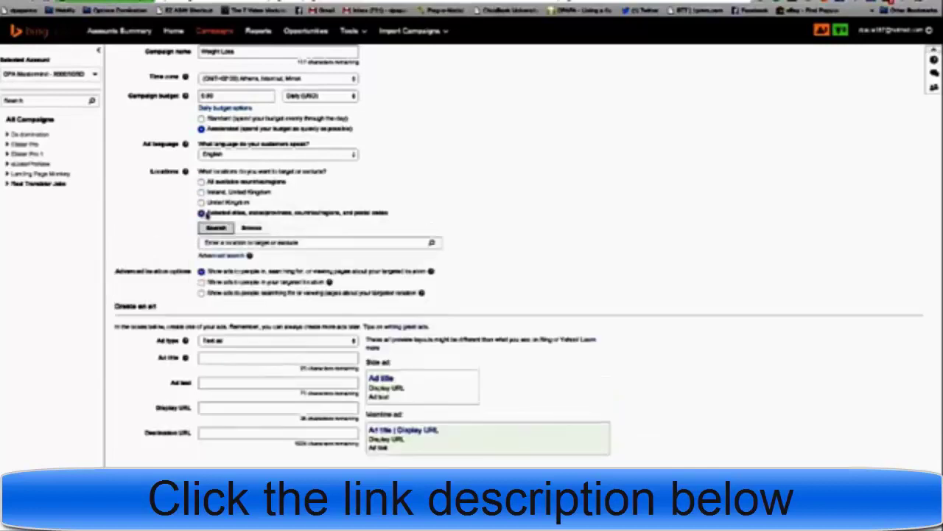
{"action": "type", "text": "Uk"}
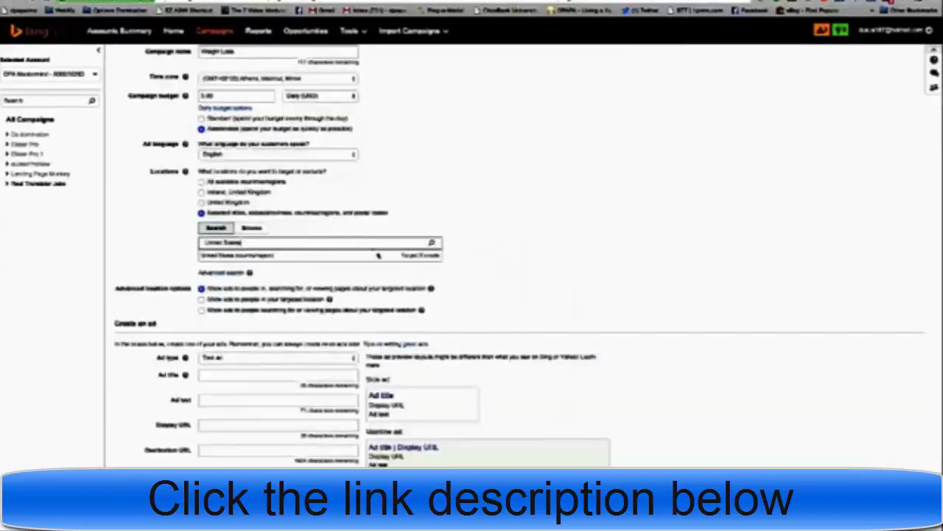
{"action": "left_click", "coordinate": [298, 256]}
Add United Kingdom and Canada to the targeted locations
{"action": "left_click_drag", "start_coordinate": [255, 292], "coordinate": [156, 289]}
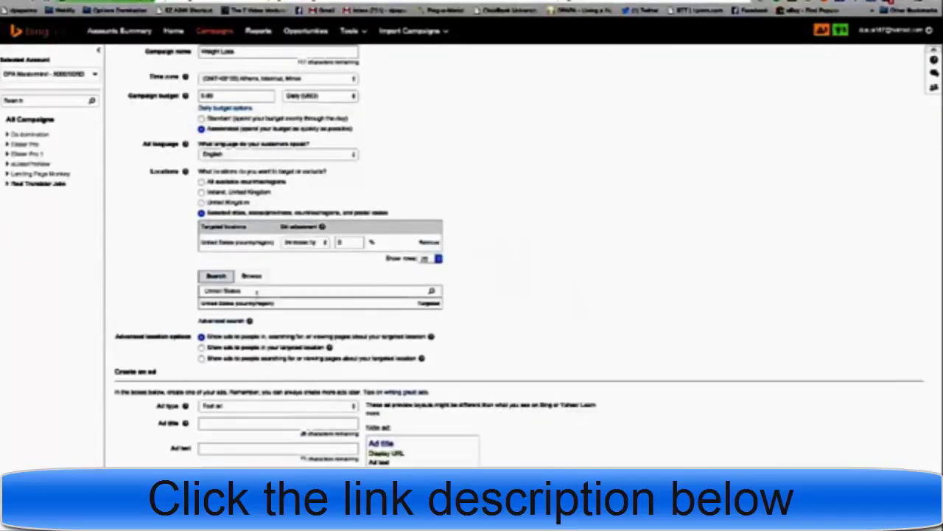
{"action": "type", "text": "United"}
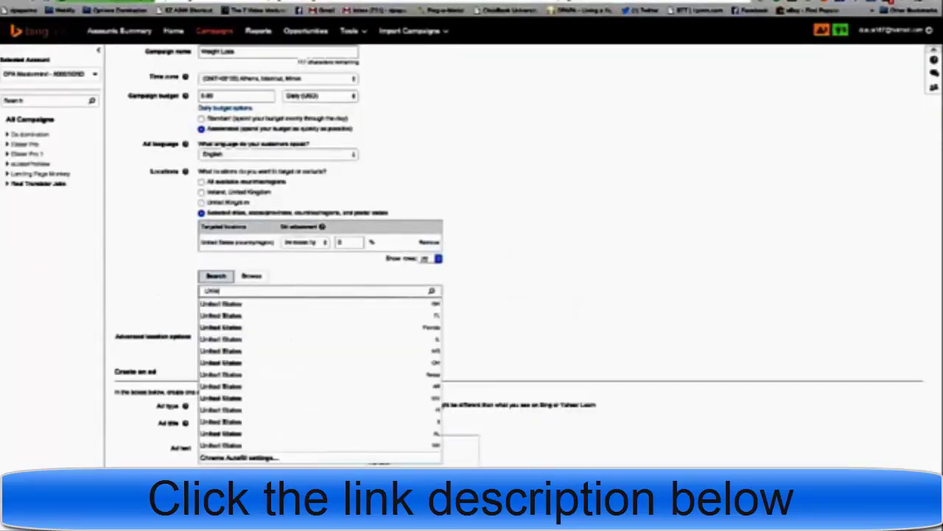
{"action": "type", "text": " Kingdom"}
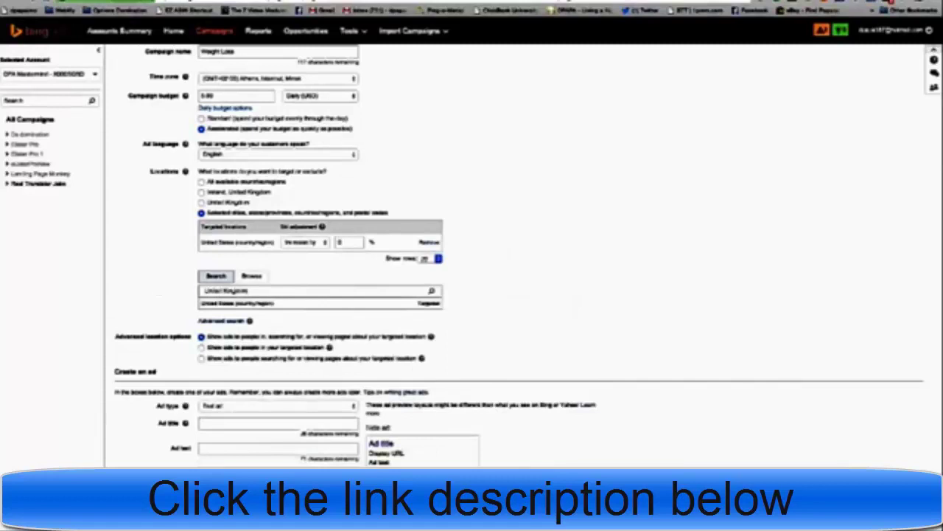
{"action": "left_click", "coordinate": [432, 292]}
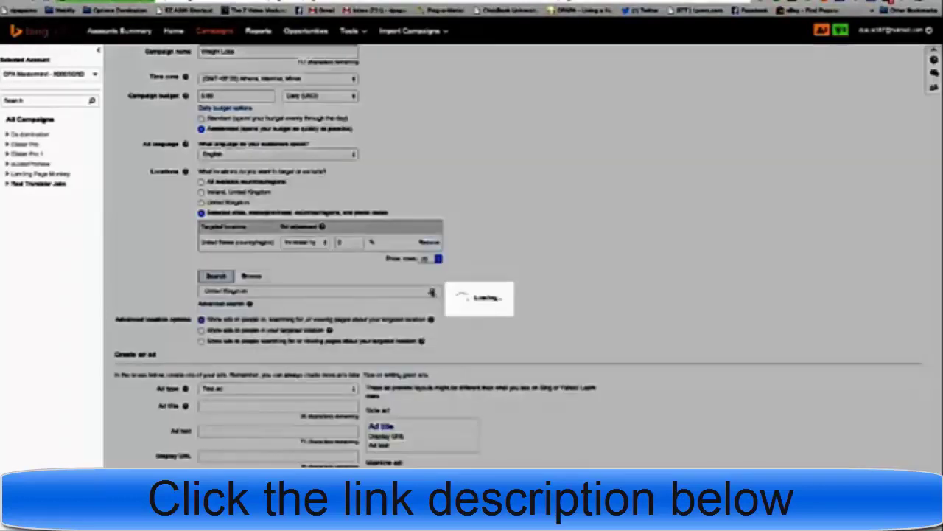
{"action": "left_click", "coordinate": [414, 306]}
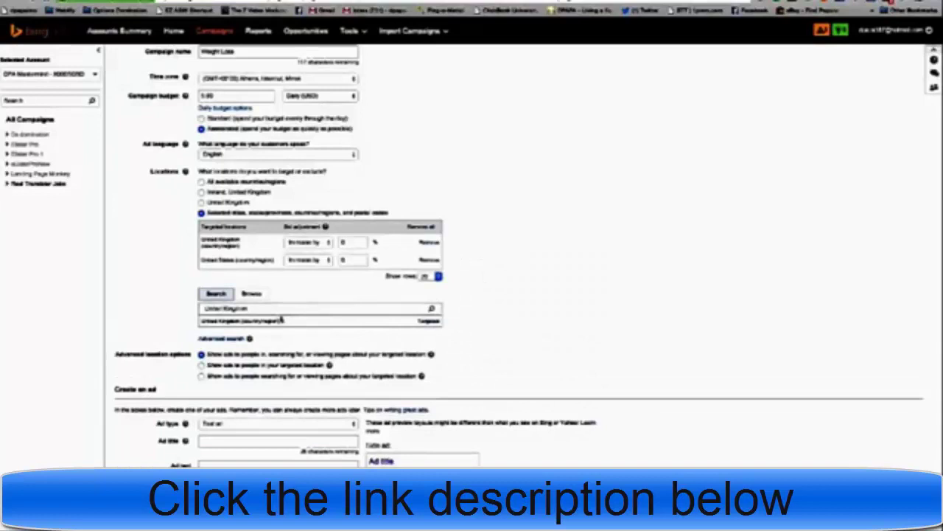
{"action": "left_click_drag", "start_coordinate": [251, 308], "coordinate": [136, 303]}
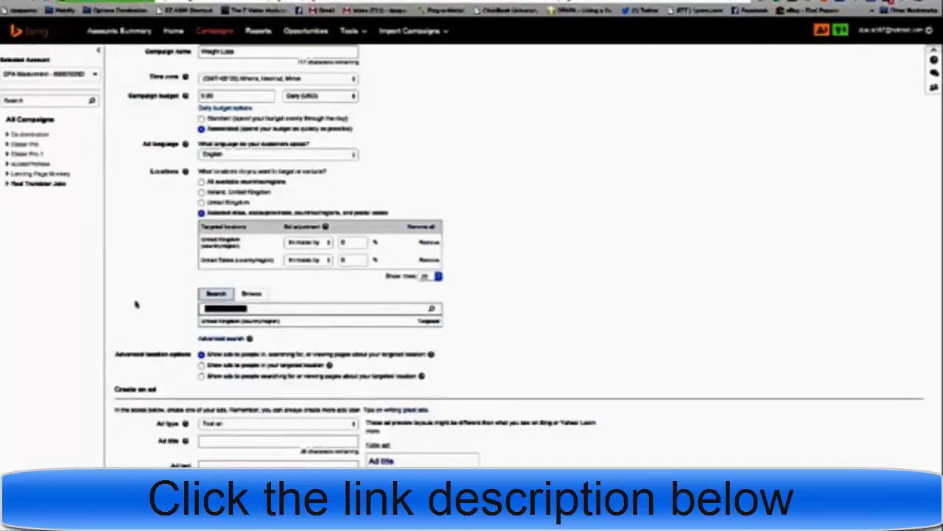
{"action": "type", "text": "Canada"}
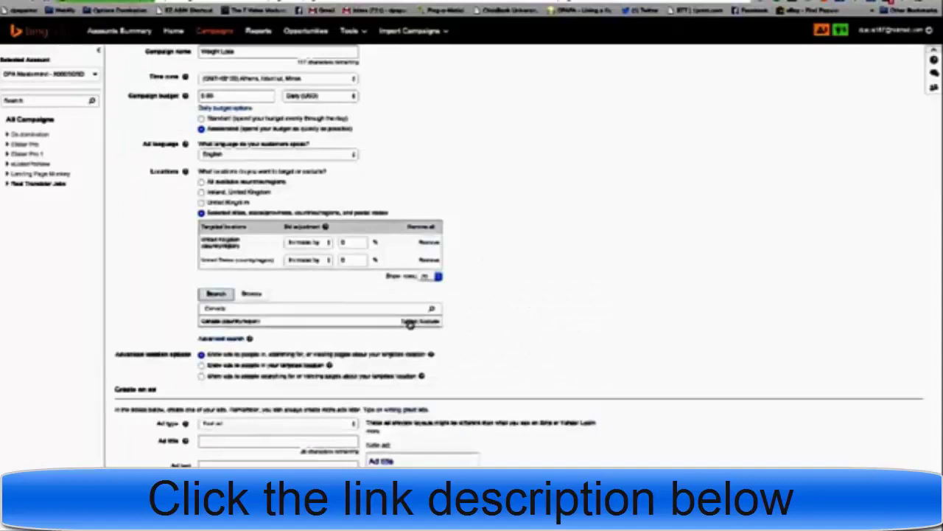
{"action": "left_click", "coordinate": [409, 322]}
Search for and target Australia, then New Zealand
{"action": "left_click_drag", "start_coordinate": [253, 325], "coordinate": [166, 321]}
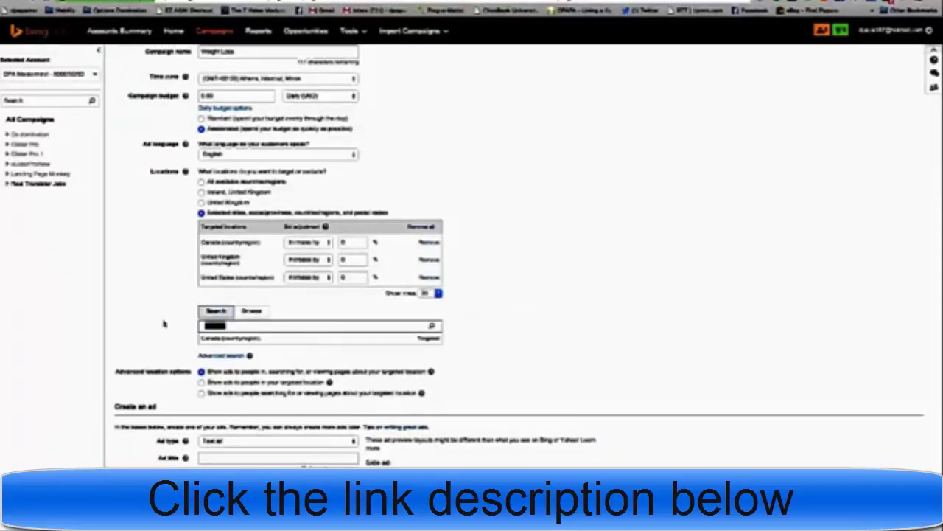
{"action": "type", "text": "au"}
{"action": "key", "text": "BackSpace"}
{"action": "key", "text": "BackSpace"}
{"action": "type", "text": "Australia"}
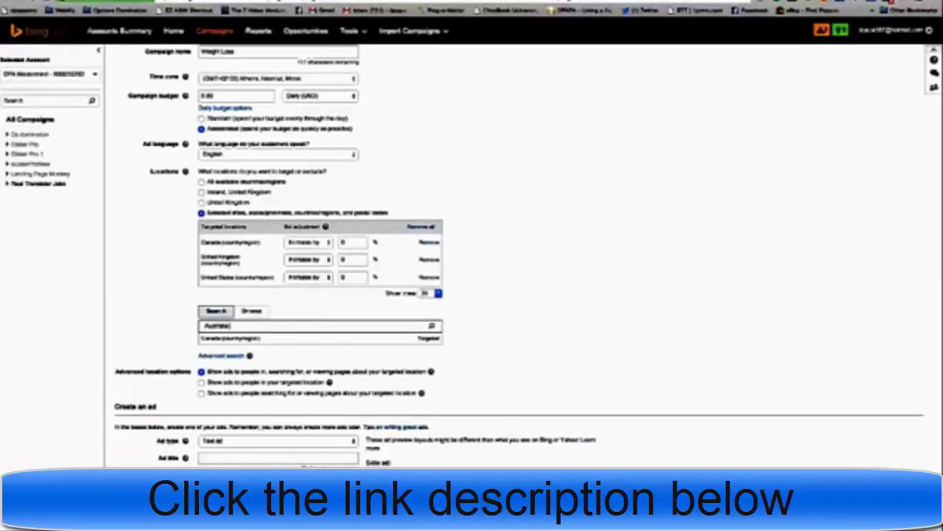
{"action": "left_click", "coordinate": [431, 326]}
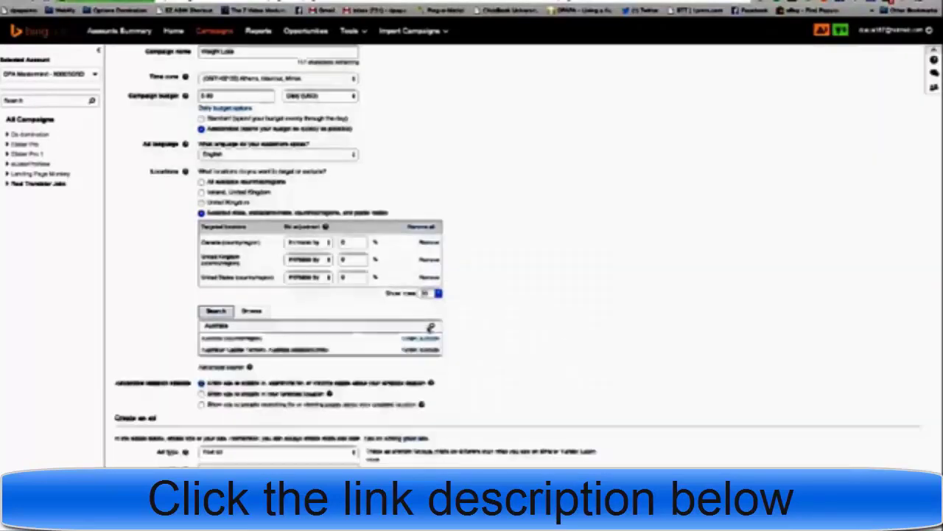
{"action": "left_click", "coordinate": [412, 339]}
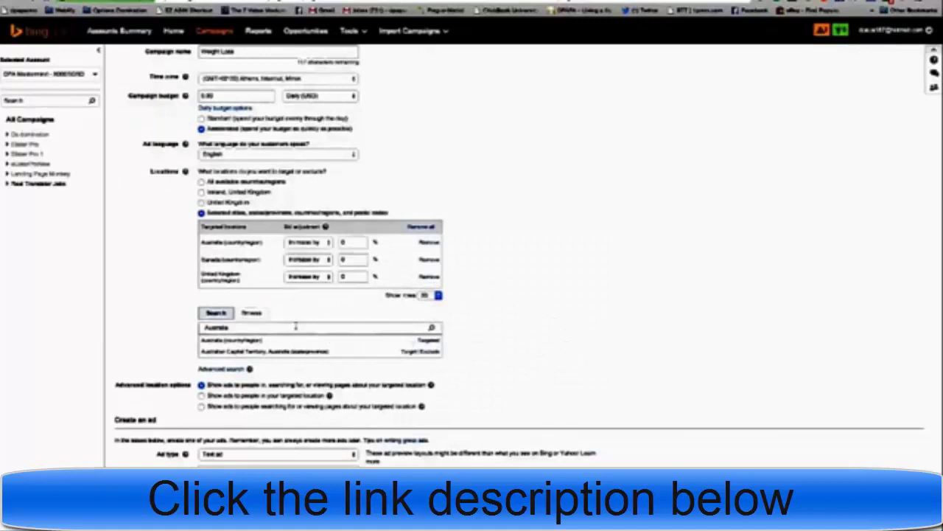
{"action": "left_click_drag", "start_coordinate": [236, 327], "coordinate": [179, 319]}
{"action": "type", "text": "New Zealand"}
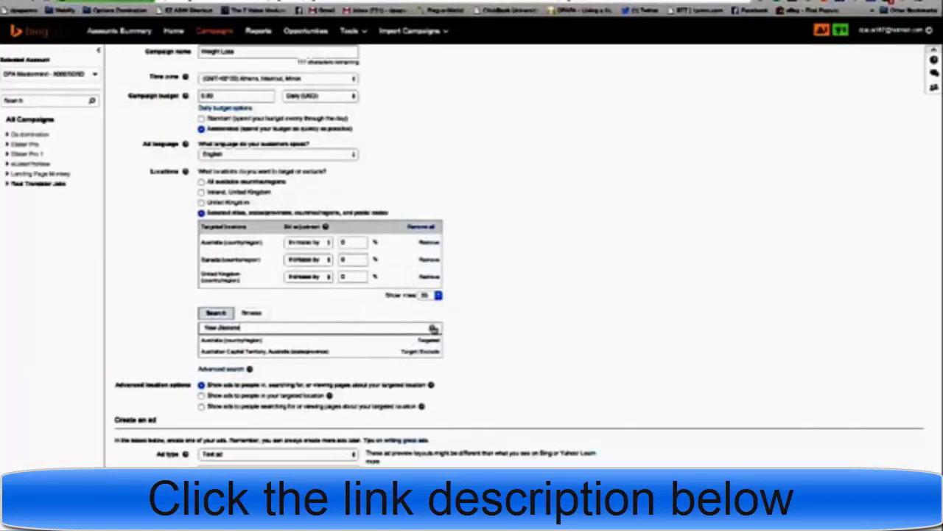
{"action": "left_click", "coordinate": [432, 328]}
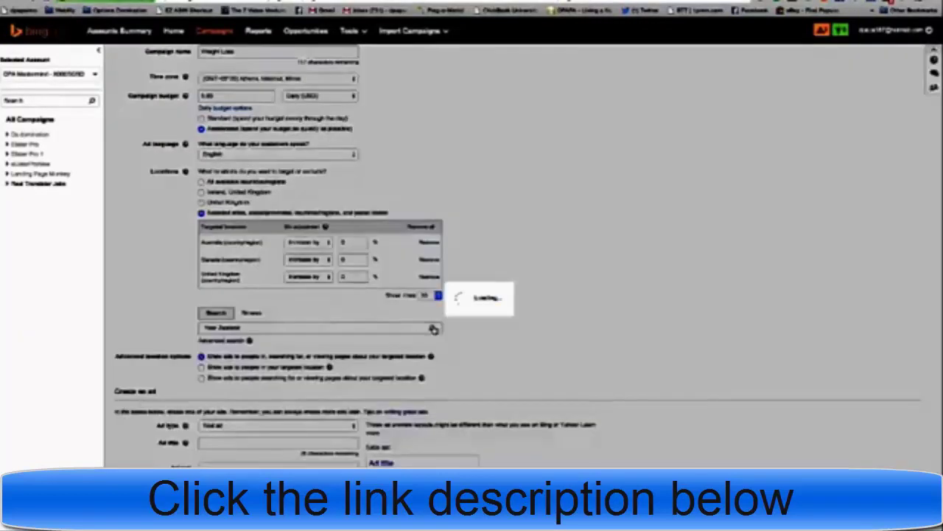
{"action": "left_click", "coordinate": [411, 340]}
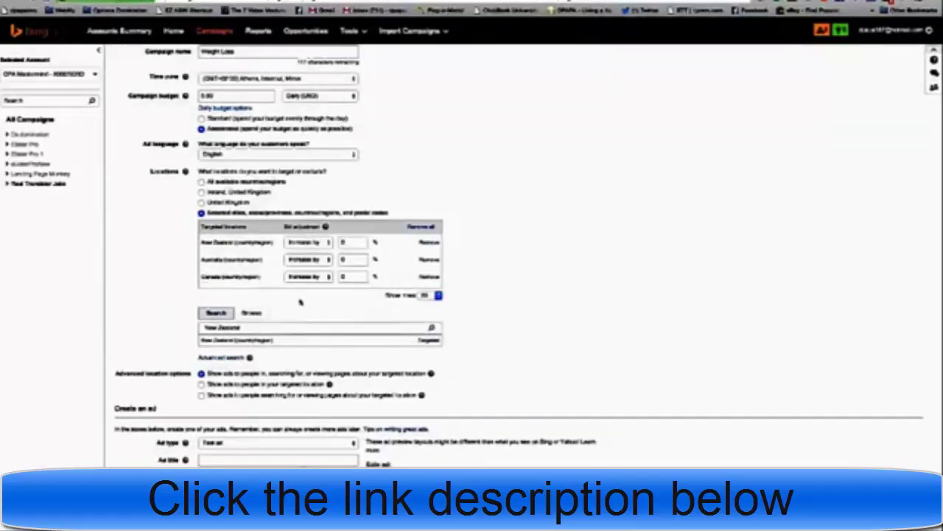
Scroll down to the Create an ad section and place the cursor in the Ad title field
{"action": "scroll", "coordinate": [239, 204], "scroll_direction": "down", "scroll_amount": 3}
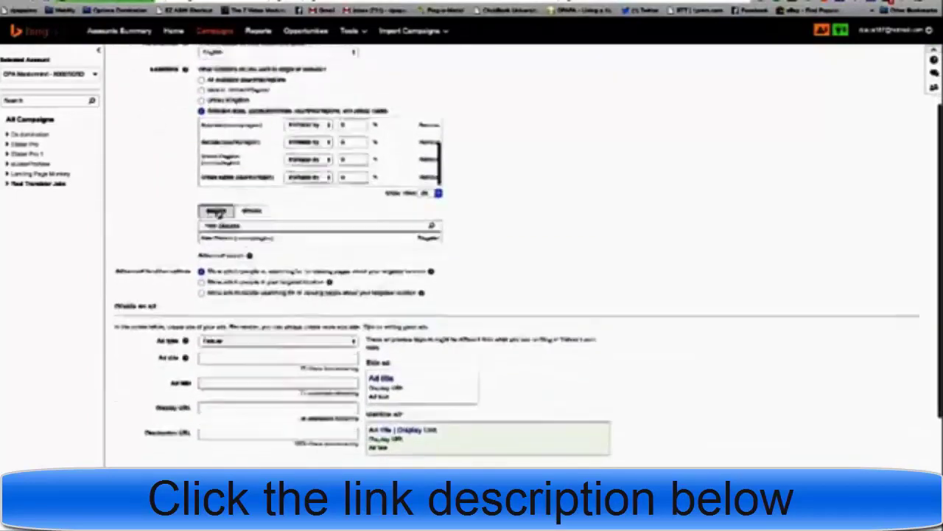
{"action": "scroll", "coordinate": [239, 205], "scroll_direction": "up", "scroll_amount": 5}
{"action": "scroll", "coordinate": [239, 213], "scroll_direction": "up", "scroll_amount": 1}
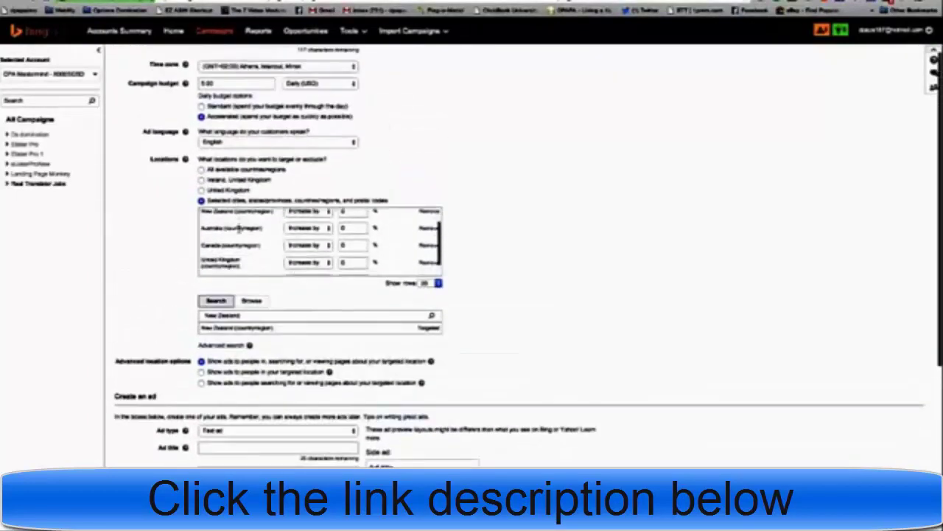
{"action": "scroll", "coordinate": [238, 232], "scroll_direction": "down", "scroll_amount": 3}
{"action": "scroll", "coordinate": [239, 233], "scroll_direction": "down", "scroll_amount": 3}
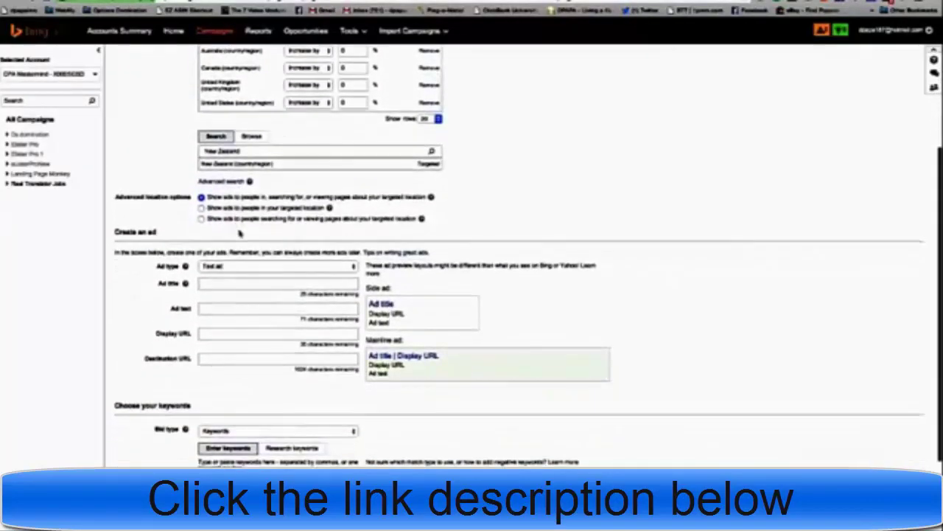
{"action": "scroll", "coordinate": [243, 239], "scroll_direction": "up", "scroll_amount": 2}
{"action": "scroll", "coordinate": [247, 243], "scroll_direction": "down", "scroll_amount": 1}
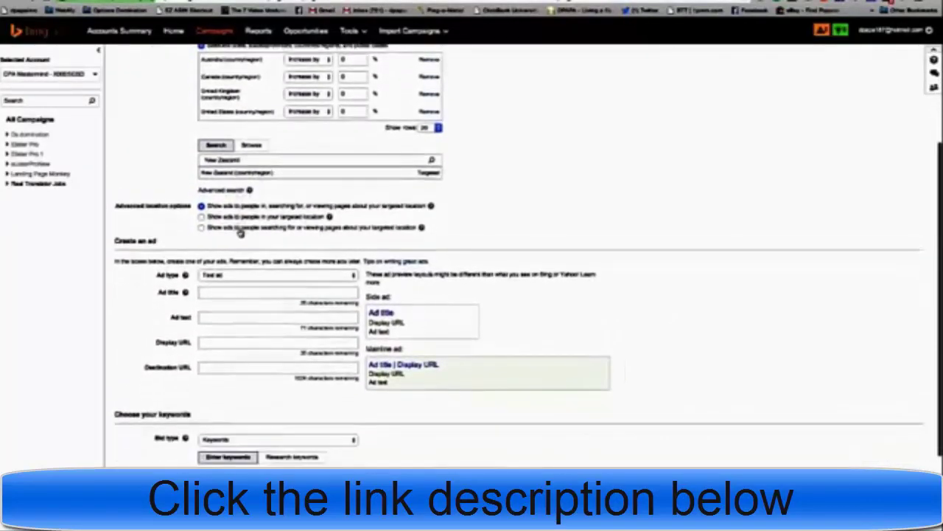
{"action": "scroll", "coordinate": [252, 254], "scroll_direction": "down", "scroll_amount": 1}
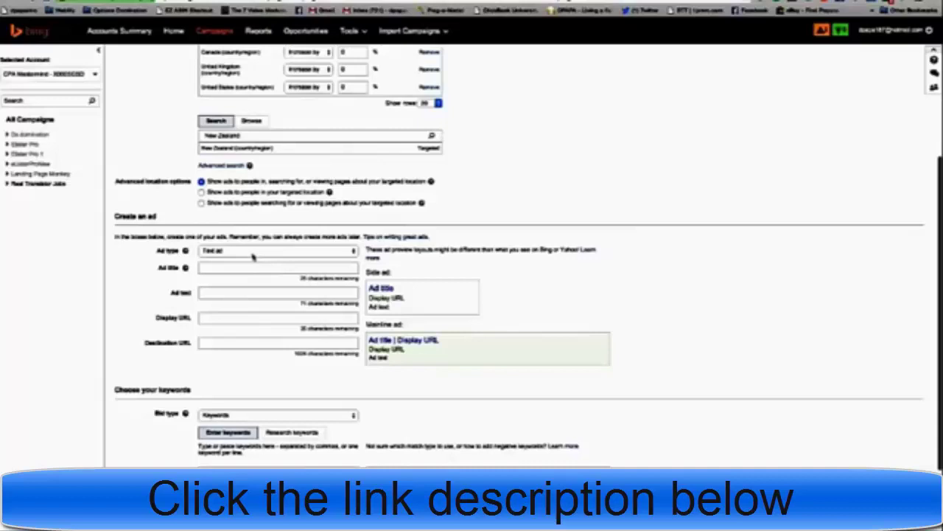
{"action": "scroll", "coordinate": [257, 253], "scroll_direction": "down", "scroll_amount": 2}
{"action": "scroll", "coordinate": [236, 236], "scroll_direction": "up", "scroll_amount": 1}
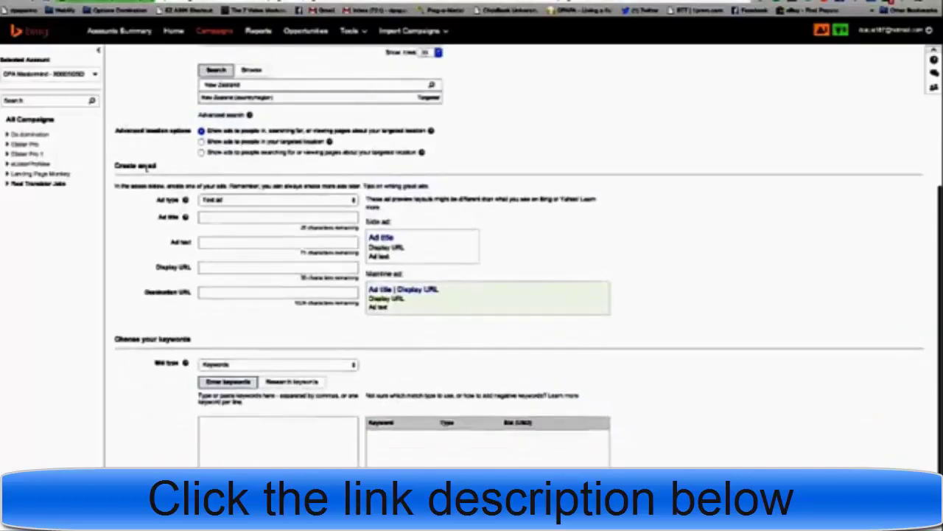
{"action": "left_click", "coordinate": [243, 219]}
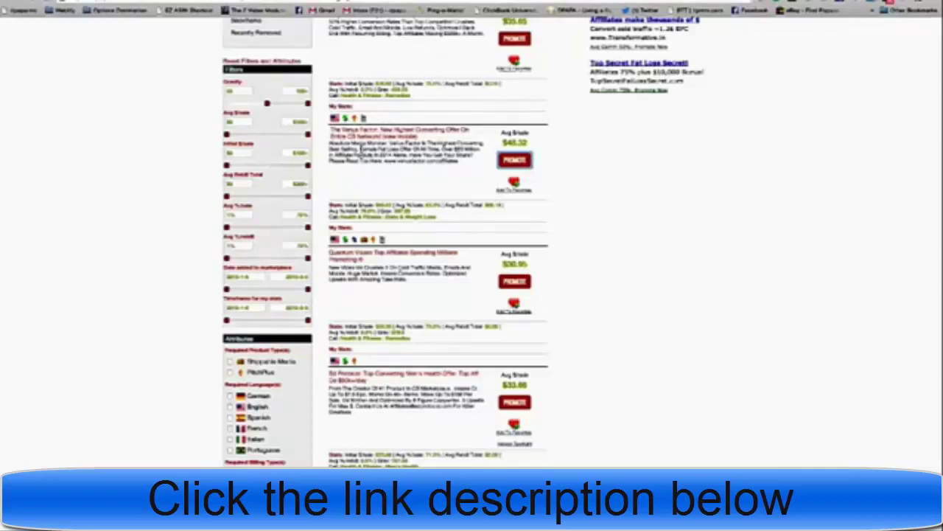
Reopen the Venus Factor sales page from its listing and continue to its order form
{"action": "left_click_drag", "start_coordinate": [359, 149], "coordinate": [401, 149]}
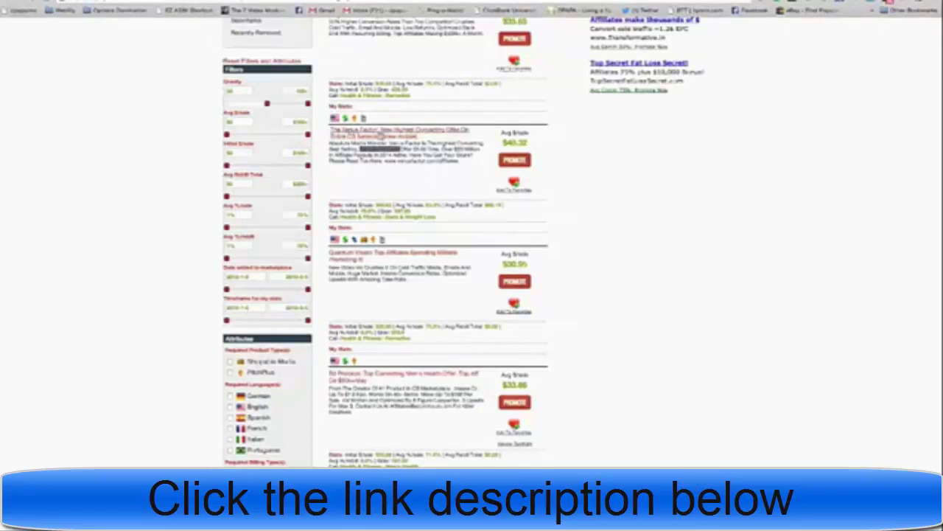
{"action": "left_click", "coordinate": [380, 135]}
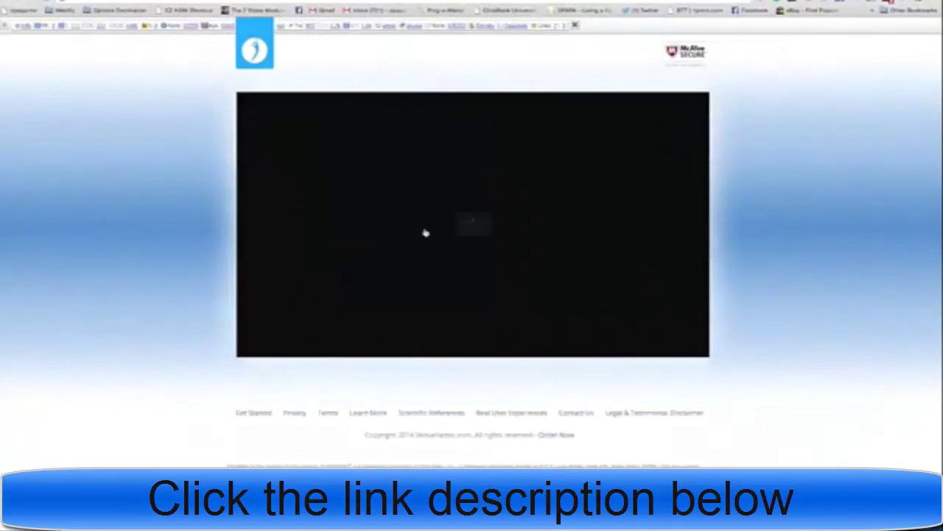
{"action": "left_click", "coordinate": [254, 413]}
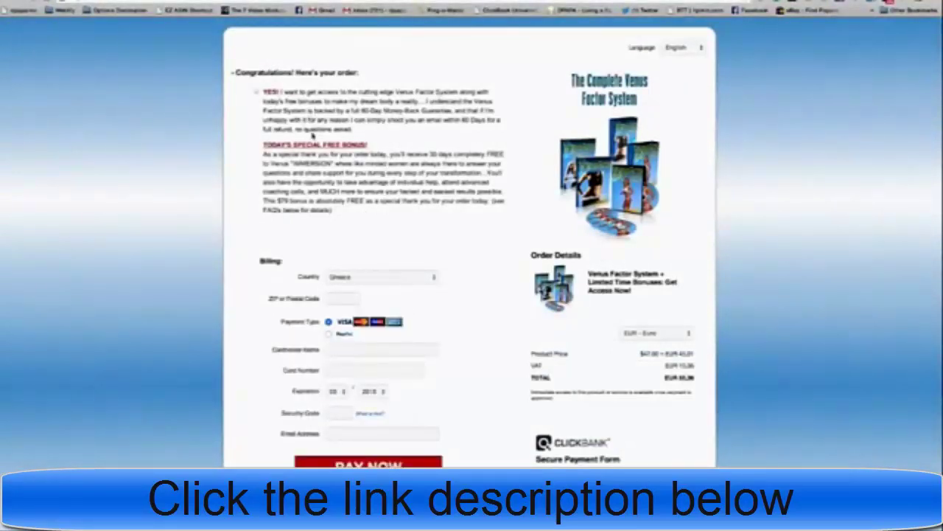
Scroll down the Venus Factor checkout page and testimonials, then back up
{"action": "scroll", "coordinate": [368, 236], "scroll_direction": "down", "scroll_amount": 1}
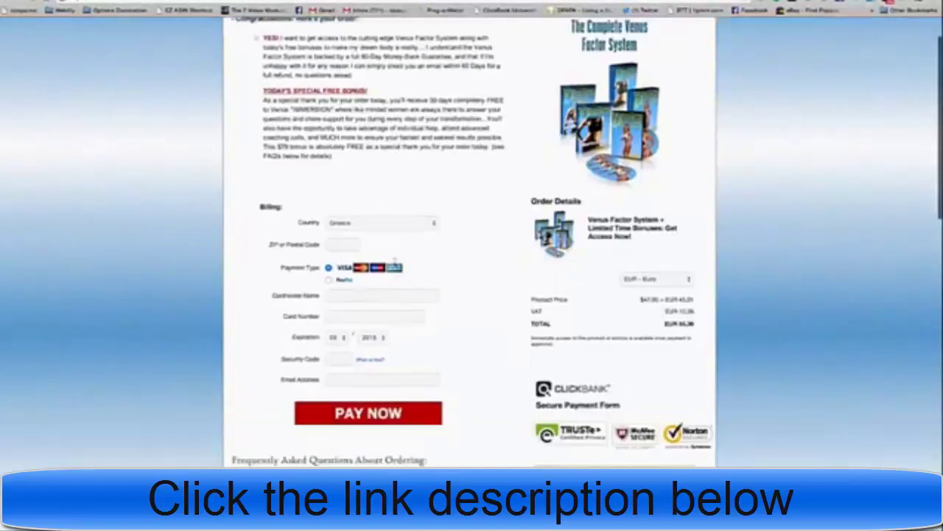
{"action": "scroll", "coordinate": [390, 258], "scroll_direction": "down", "scroll_amount": 4}
{"action": "scroll", "coordinate": [394, 265], "scroll_direction": "down", "scroll_amount": 2}
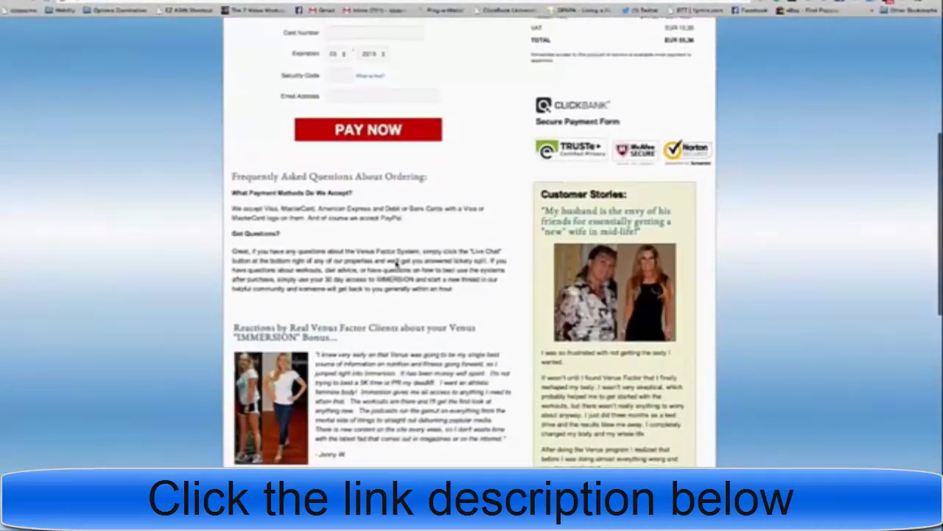
{"action": "scroll", "coordinate": [395, 263], "scroll_direction": "down", "scroll_amount": 1}
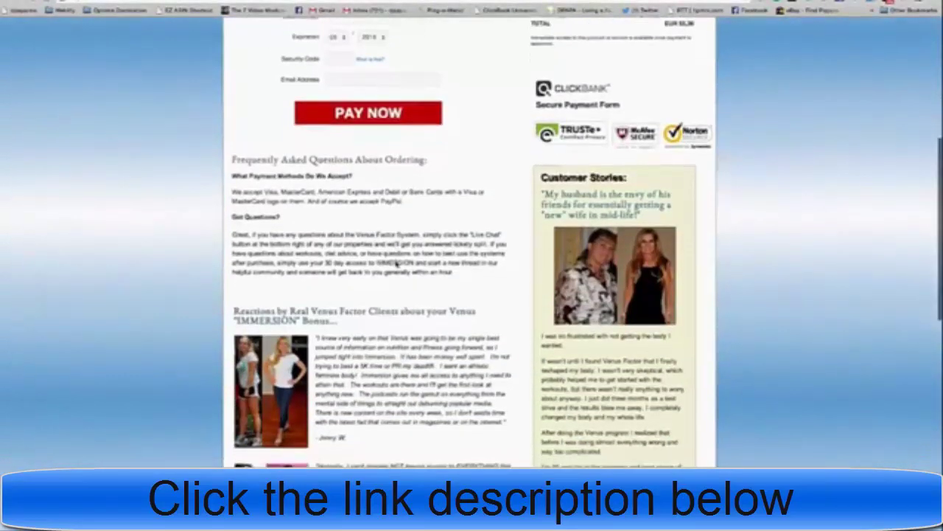
{"action": "scroll", "coordinate": [396, 263], "scroll_direction": "down", "scroll_amount": 3}
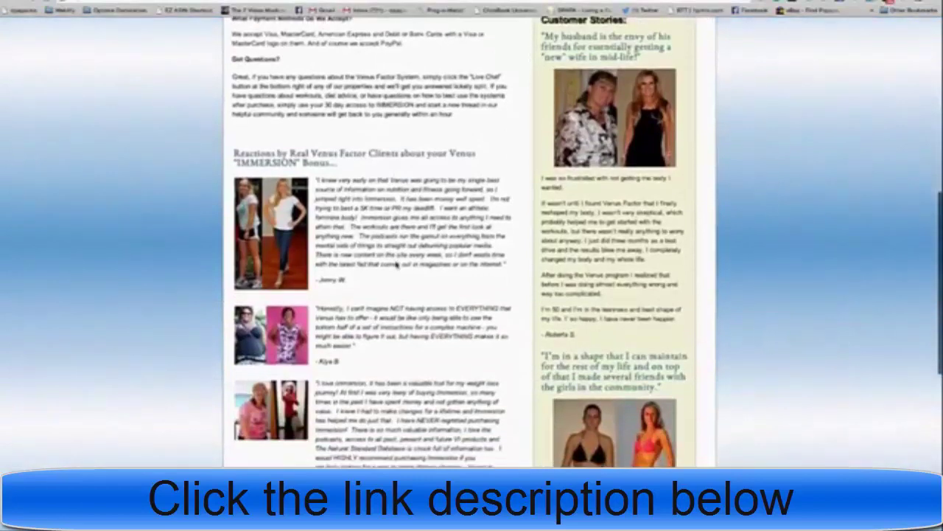
{"action": "scroll", "coordinate": [396, 263], "scroll_direction": "down", "scroll_amount": 4}
{"action": "scroll", "coordinate": [397, 265], "scroll_direction": "down", "scroll_amount": 3}
{"action": "scroll", "coordinate": [396, 265], "scroll_direction": "down", "scroll_amount": 3}
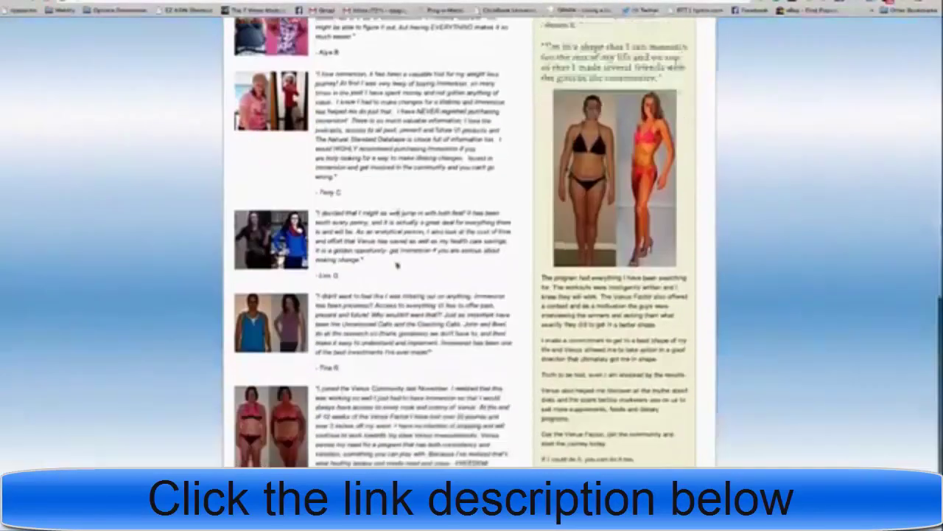
{"action": "scroll", "coordinate": [396, 265], "scroll_direction": "down", "scroll_amount": 5}
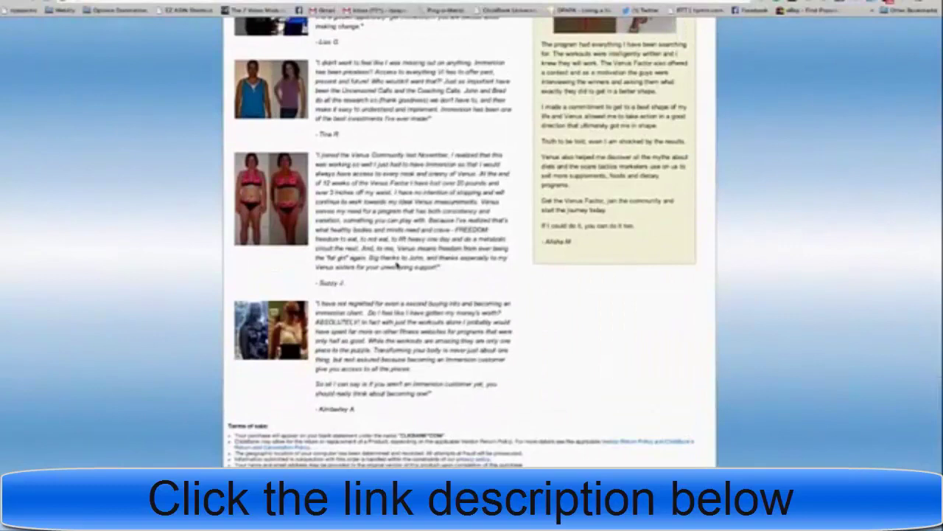
{"action": "scroll", "coordinate": [398, 267], "scroll_direction": "up", "scroll_amount": 10}
{"action": "scroll", "coordinate": [391, 254], "scroll_direction": "up", "scroll_amount": 5}
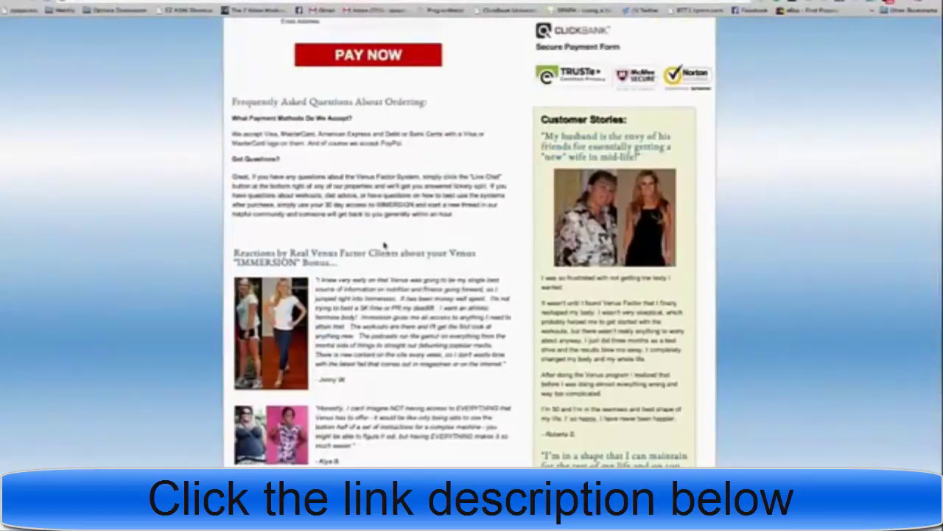
{"action": "scroll", "coordinate": [384, 245], "scroll_direction": "up", "scroll_amount": 3}
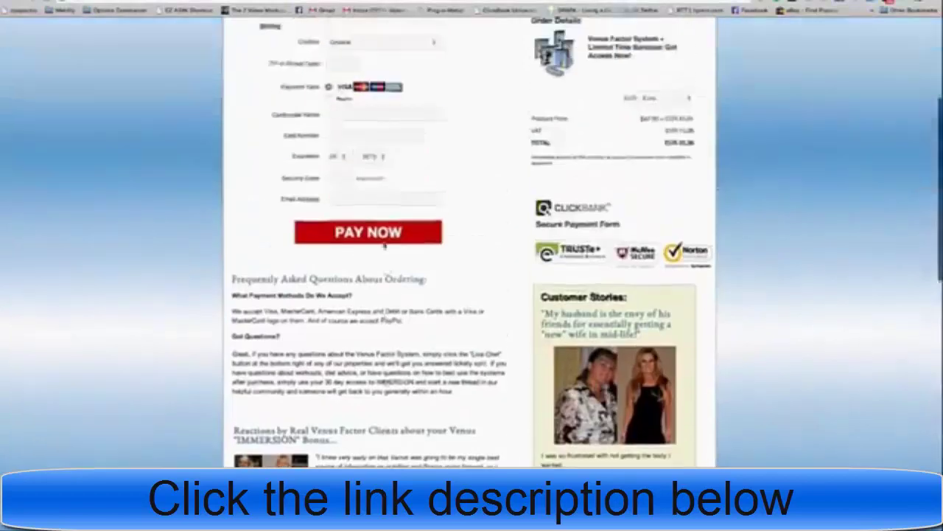
{"action": "scroll", "coordinate": [384, 244], "scroll_direction": "up", "scroll_amount": 4}
{"action": "type", "text": "venus fac"}
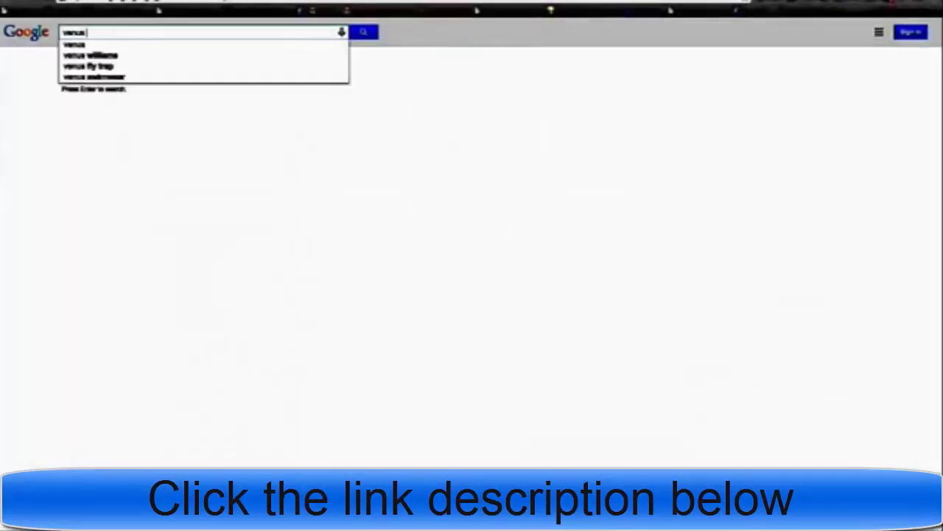
Search Google for 'venus factor system' reviews and open the top review result
{"action": "type", "text": "tor system"}
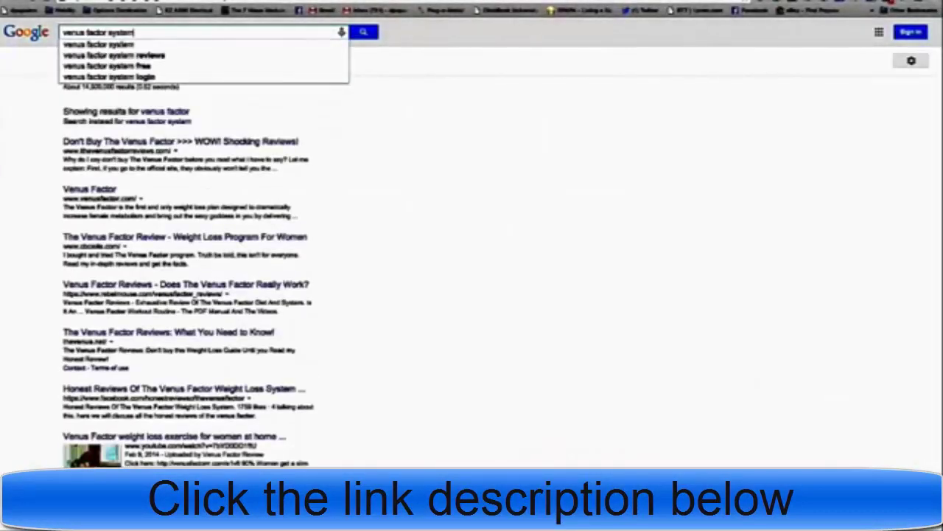
{"action": "mouse_move", "coordinate": [114, 56]}
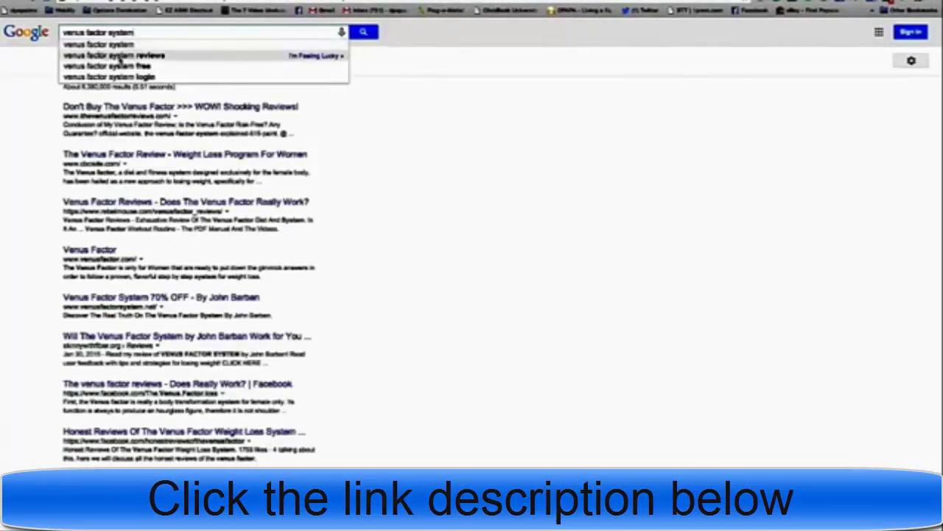
{"action": "left_click", "coordinate": [121, 59]}
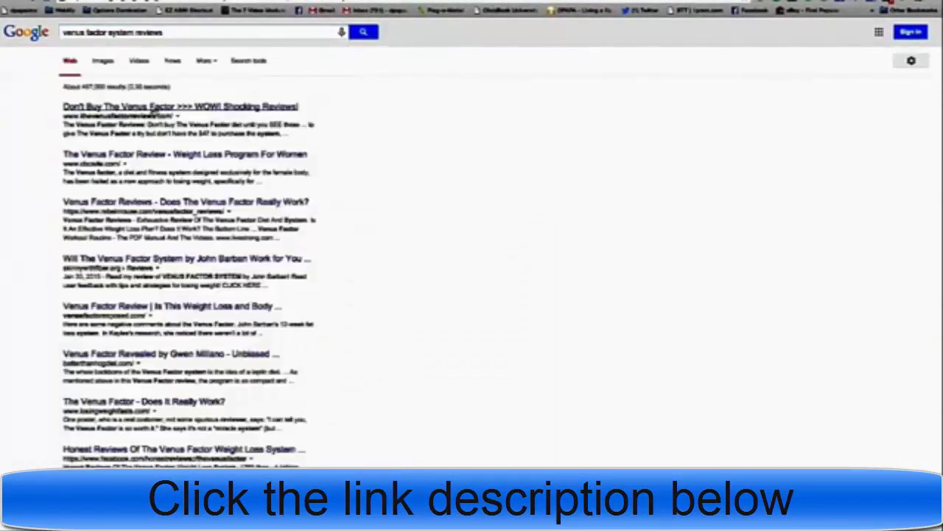
{"action": "left_click", "coordinate": [153, 111]}
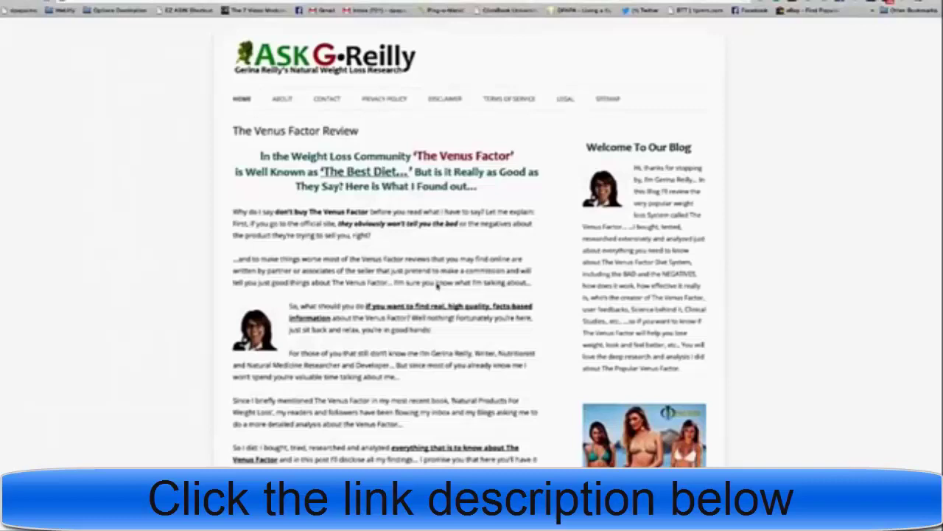
Read down through the Venus Factor review article
{"action": "scroll", "coordinate": [422, 316], "scroll_direction": "down", "scroll_amount": 2}
{"action": "scroll", "coordinate": [421, 309], "scroll_direction": "down", "scroll_amount": 7}
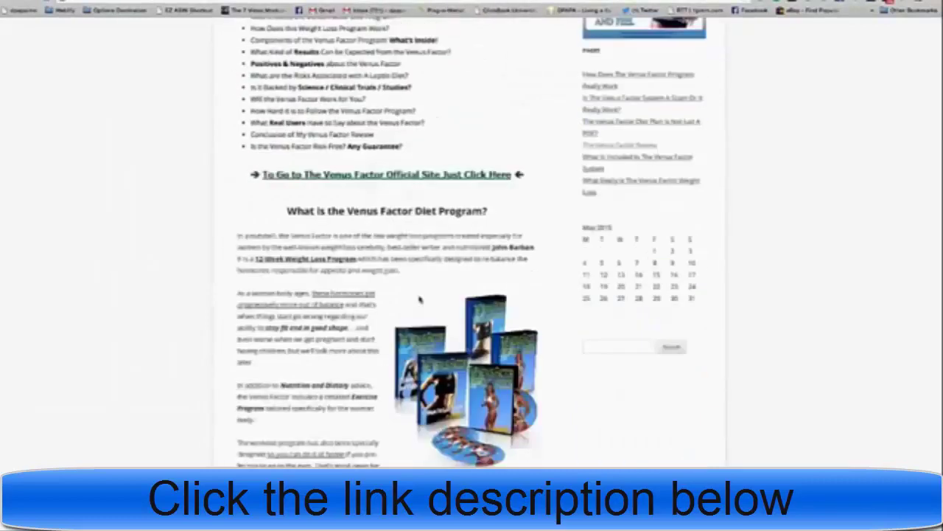
{"action": "scroll", "coordinate": [422, 303], "scroll_direction": "down", "scroll_amount": 6}
{"action": "scroll", "coordinate": [422, 298], "scroll_direction": "down", "scroll_amount": 4}
{"action": "scroll", "coordinate": [422, 296], "scroll_direction": "down", "scroll_amount": 5}
{"action": "scroll", "coordinate": [422, 294], "scroll_direction": "down", "scroll_amount": 2}
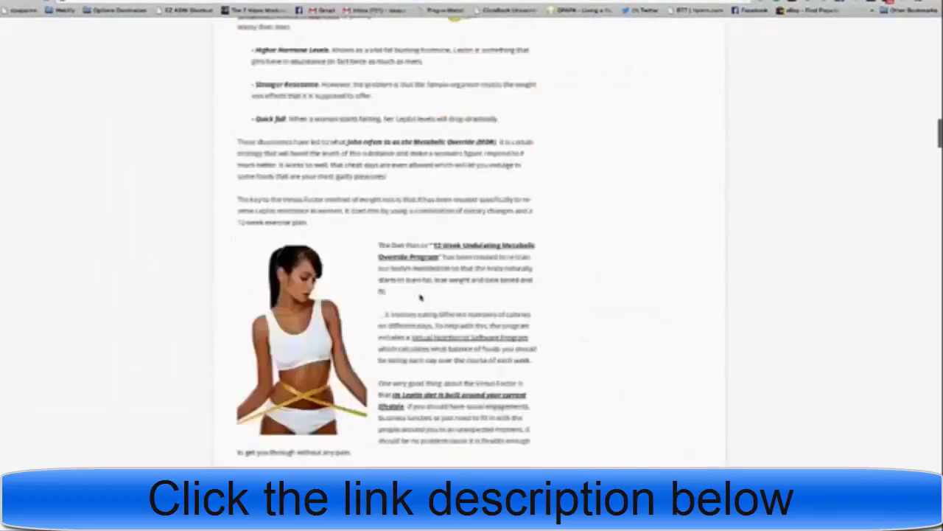
{"action": "scroll", "coordinate": [423, 294], "scroll_direction": "down", "scroll_amount": 5}
{"action": "scroll", "coordinate": [426, 293], "scroll_direction": "down", "scroll_amount": 5}
{"action": "scroll", "coordinate": [425, 292], "scroll_direction": "down", "scroll_amount": 5}
{"action": "scroll", "coordinate": [425, 293], "scroll_direction": "down", "scroll_amount": 5}
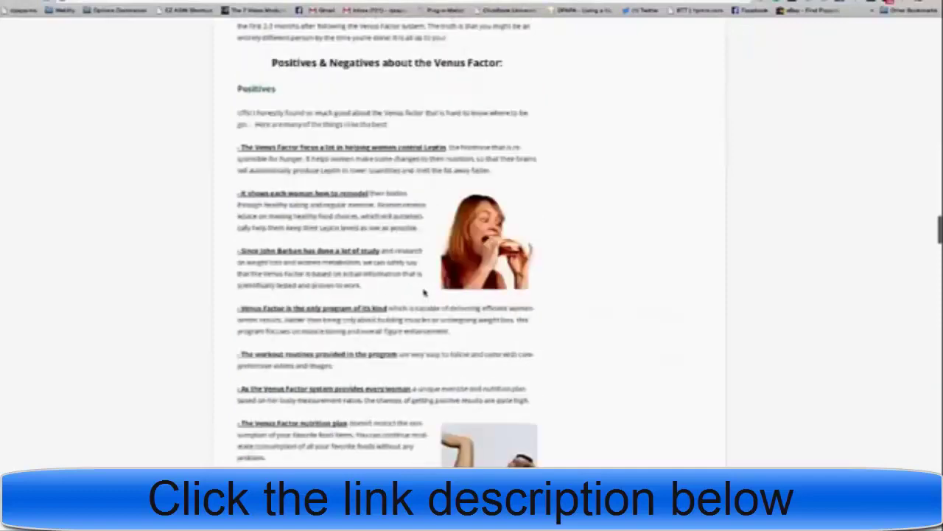
{"action": "scroll", "coordinate": [425, 292], "scroll_direction": "down", "scroll_amount": 5}
{"action": "scroll", "coordinate": [424, 293], "scroll_direction": "down", "scroll_amount": 5}
{"action": "scroll", "coordinate": [425, 293], "scroll_direction": "down", "scroll_amount": 5}
{"action": "scroll", "coordinate": [426, 293], "scroll_direction": "down", "scroll_amount": 5}
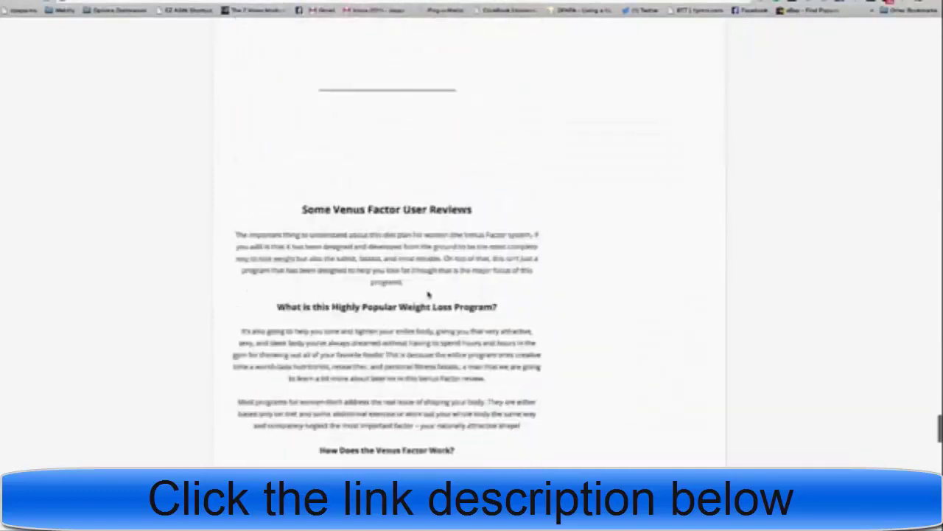
{"action": "scroll", "coordinate": [427, 293], "scroll_direction": "down", "scroll_amount": 5}
{"action": "scroll", "coordinate": [429, 293], "scroll_direction": "down", "scroll_amount": 5}
{"action": "scroll", "coordinate": [429, 293], "scroll_direction": "down", "scroll_amount": 5}
{"action": "scroll", "coordinate": [429, 293], "scroll_direction": "down", "scroll_amount": 1}
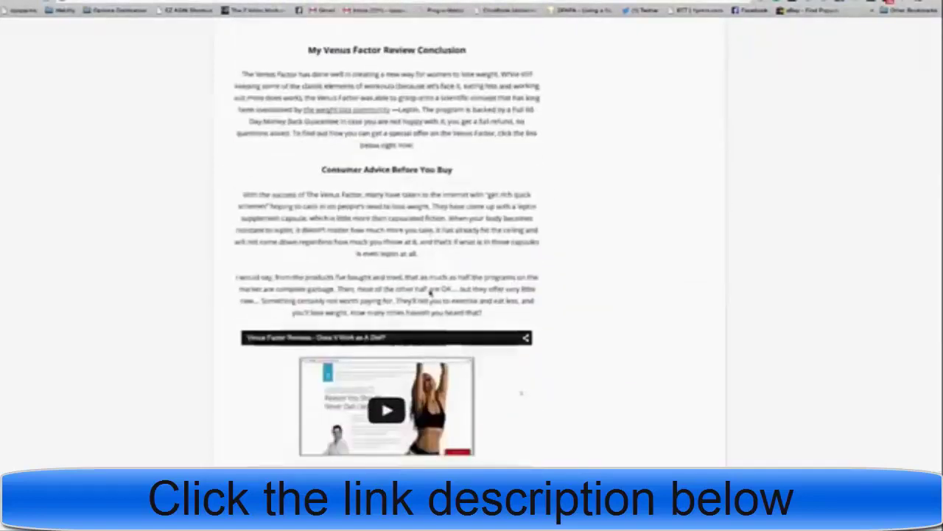
{"action": "scroll", "coordinate": [429, 293], "scroll_direction": "down", "scroll_amount": 5}
{"action": "scroll", "coordinate": [429, 293], "scroll_direction": "up", "scroll_amount": 4}
{"action": "scroll", "coordinate": [429, 294], "scroll_direction": "up", "scroll_amount": 4}
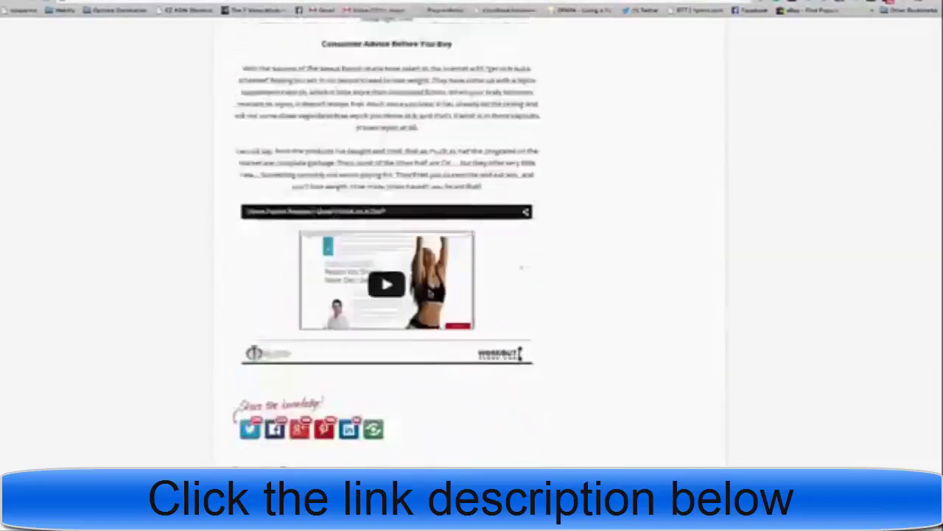
{"action": "scroll", "coordinate": [429, 294], "scroll_direction": "up", "scroll_amount": 3}
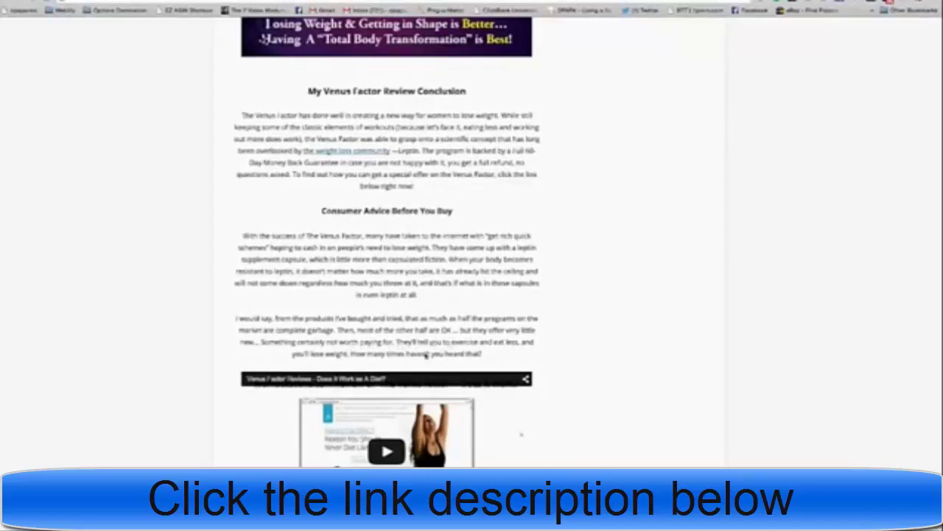
{"action": "scroll", "coordinate": [426, 355], "scroll_direction": "down", "scroll_amount": 1}
{"action": "scroll", "coordinate": [423, 355], "scroll_direction": "down", "scroll_amount": 2}
{"action": "scroll", "coordinate": [421, 354], "scroll_direction": "down", "scroll_amount": 2}
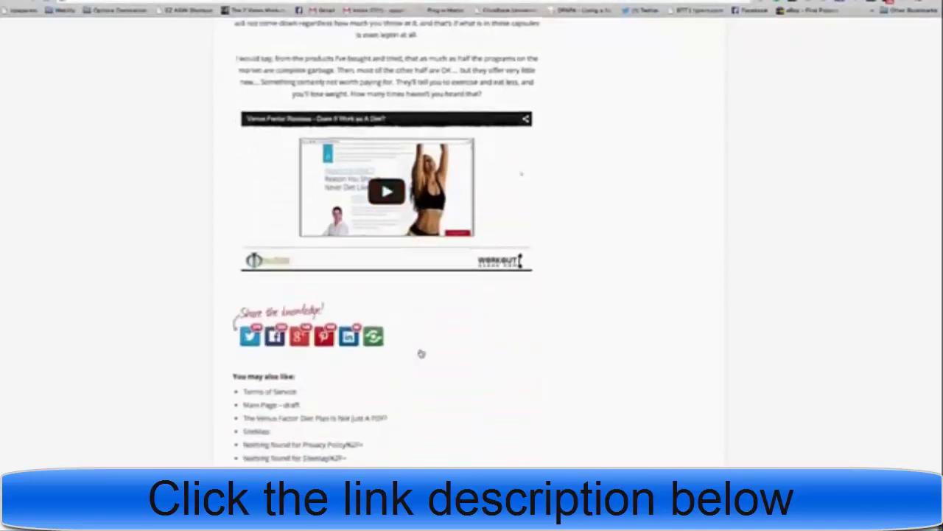
{"action": "scroll", "coordinate": [421, 354], "scroll_direction": "down", "scroll_amount": 5}
{"action": "scroll", "coordinate": [421, 353], "scroll_direction": "up", "scroll_amount": 10}
{"action": "scroll", "coordinate": [420, 354], "scroll_direction": "up", "scroll_amount": 2}
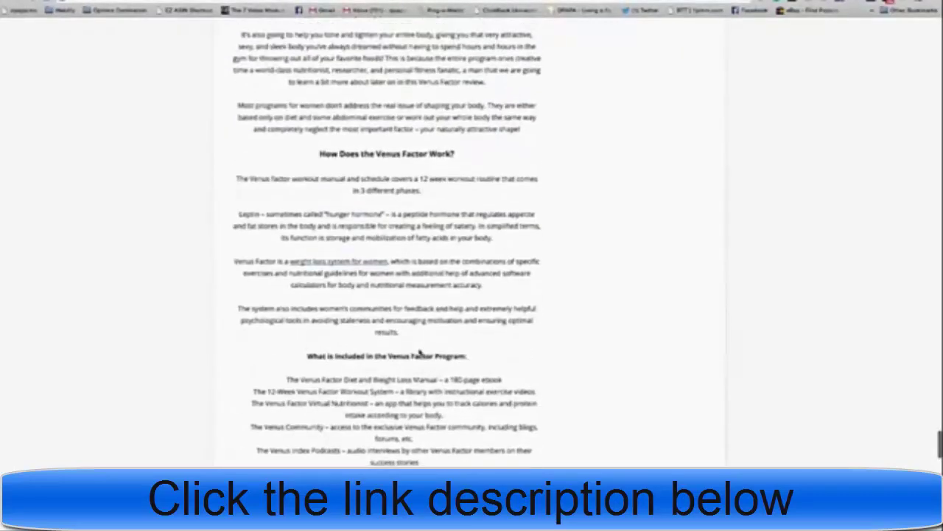
Follow a link in the article, return to the review, and scroll up to its diet overview
{"action": "left_click", "coordinate": [331, 263]}
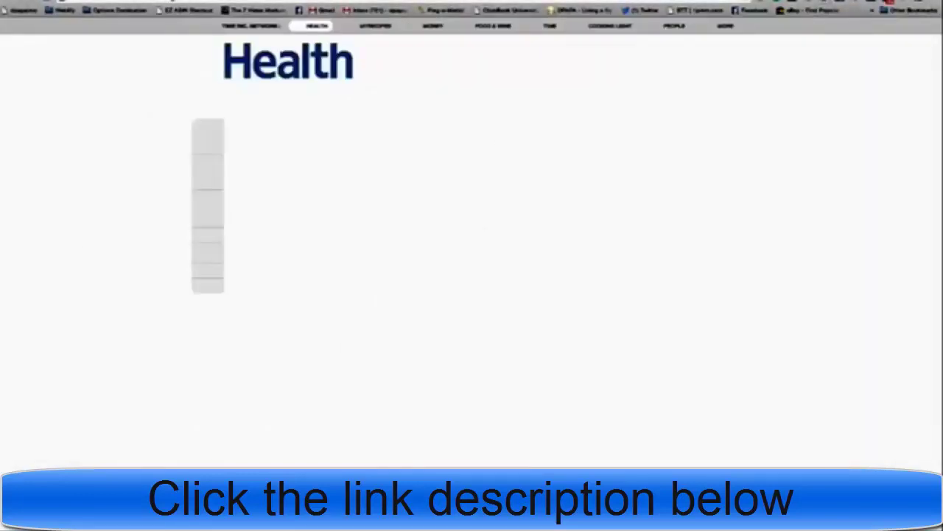
{"action": "key", "text": "alt+Left"}
{"action": "scroll", "coordinate": [435, 242], "scroll_direction": "up", "scroll_amount": 3}
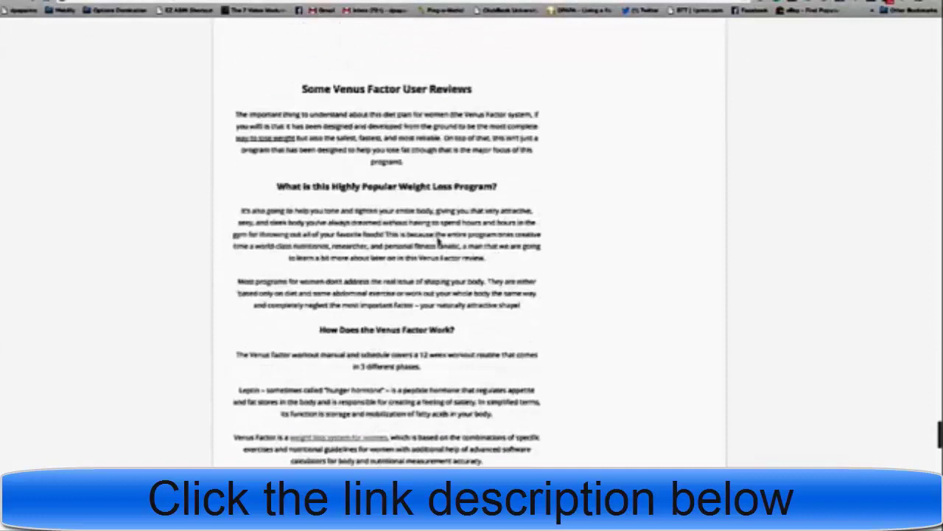
{"action": "scroll", "coordinate": [440, 243], "scroll_direction": "up", "scroll_amount": 4}
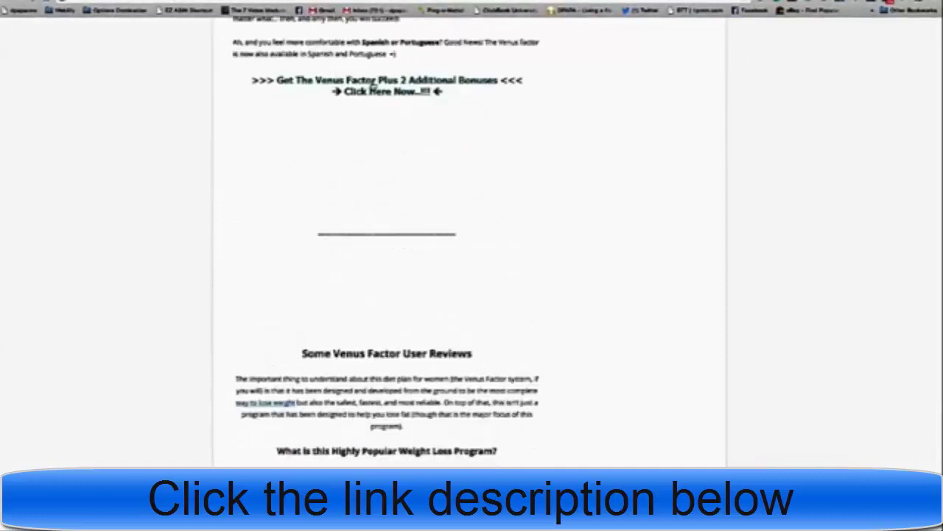
{"action": "scroll", "coordinate": [316, 247], "scroll_direction": "up", "scroll_amount": 3}
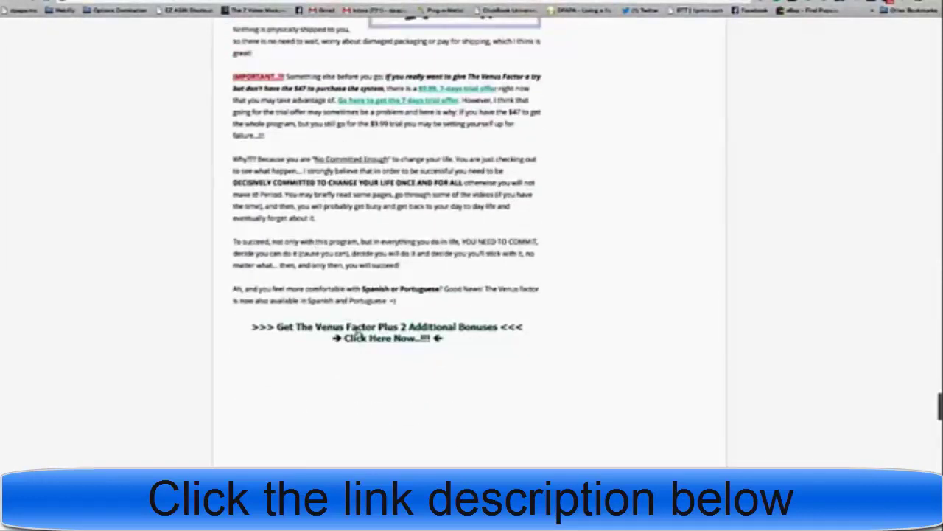
{"action": "scroll", "coordinate": [358, 343], "scroll_direction": "up", "scroll_amount": 3}
{"action": "scroll", "coordinate": [338, 285], "scroll_direction": "up", "scroll_amount": 2}
{"action": "scroll", "coordinate": [337, 285], "scroll_direction": "up", "scroll_amount": 5}
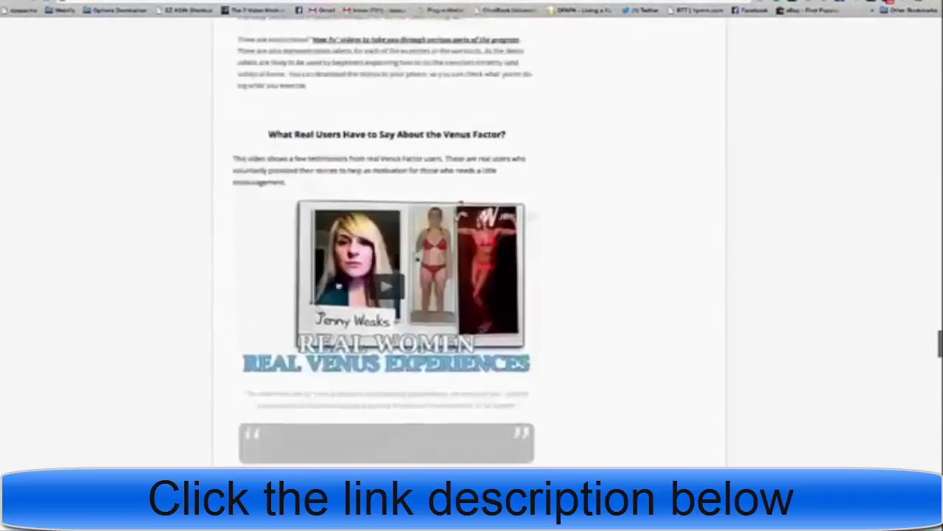
{"action": "scroll", "coordinate": [338, 284], "scroll_direction": "up", "scroll_amount": 5}
{"action": "scroll", "coordinate": [336, 285], "scroll_direction": "up", "scroll_amount": 5}
Scroll through the review's introduction and its summary list
{"action": "scroll", "coordinate": [332, 286], "scroll_direction": "up", "scroll_amount": 5}
{"action": "scroll", "coordinate": [339, 286], "scroll_direction": "up", "scroll_amount": 5}
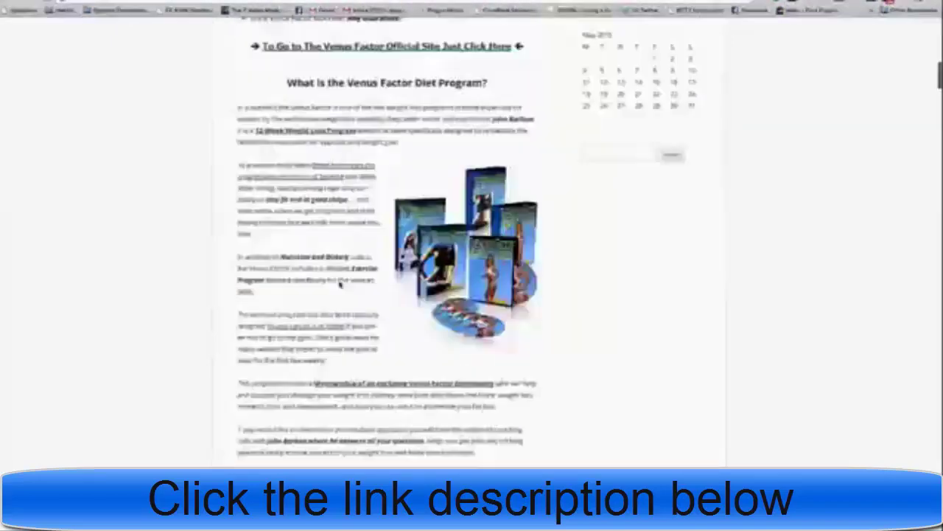
{"action": "scroll", "coordinate": [339, 285], "scroll_direction": "up", "scroll_amount": 5}
{"action": "scroll", "coordinate": [298, 295], "scroll_direction": "down", "scroll_amount": 1}
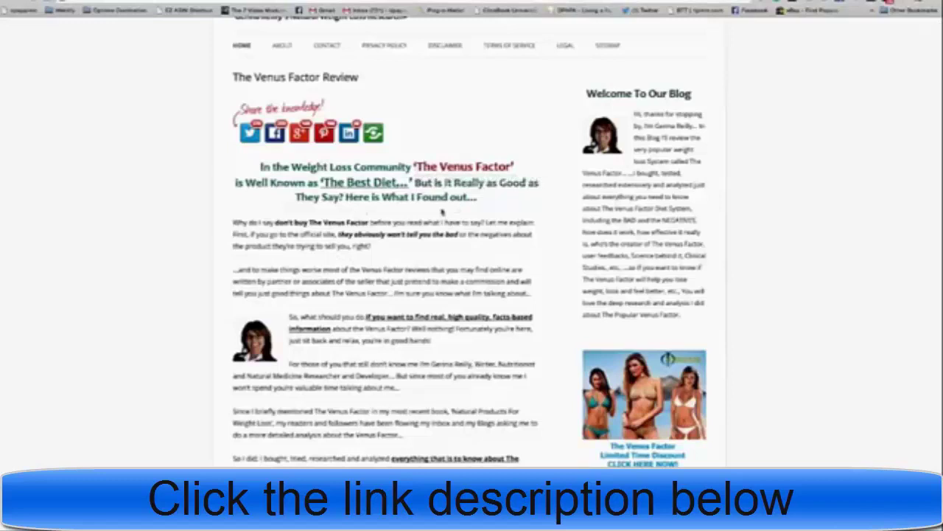
{"action": "scroll", "coordinate": [441, 208], "scroll_direction": "down", "scroll_amount": 3}
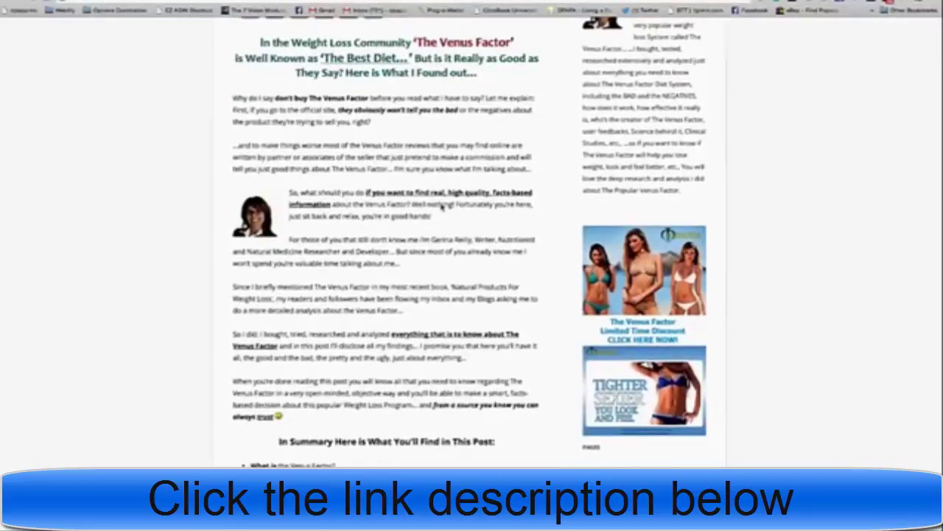
{"action": "scroll", "coordinate": [440, 207], "scroll_direction": "down", "scroll_amount": 3}
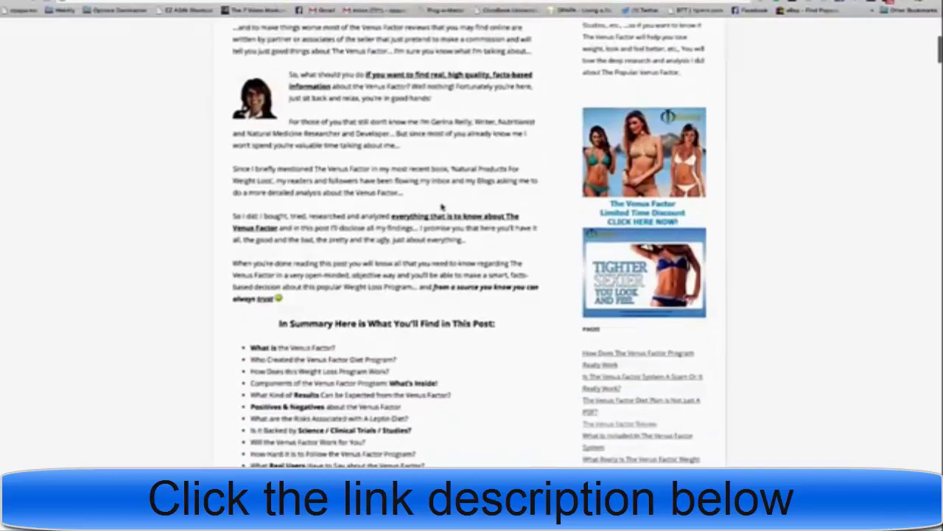
{"action": "scroll", "coordinate": [443, 208], "scroll_direction": "down", "scroll_amount": 5}
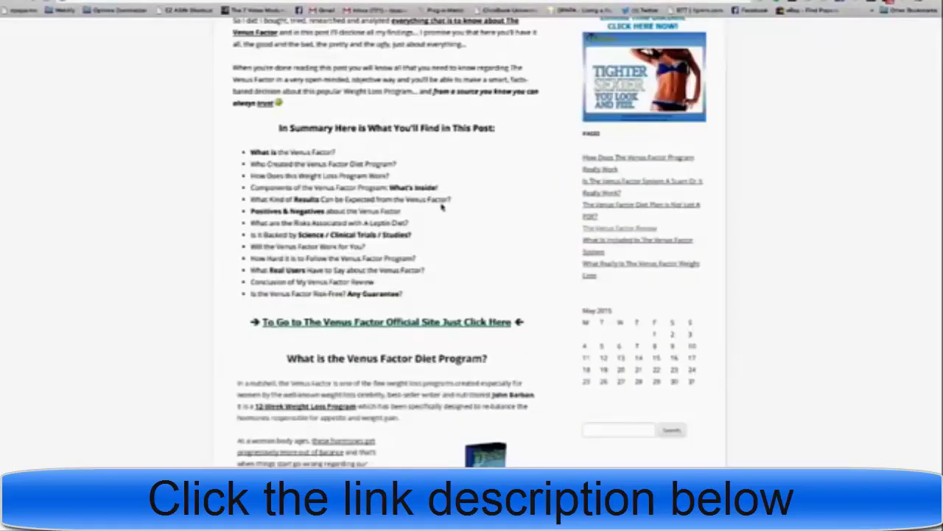
{"action": "scroll", "coordinate": [442, 208], "scroll_direction": "down", "scroll_amount": 2}
{"action": "scroll", "coordinate": [442, 208], "scroll_direction": "down", "scroll_amount": 1}
{"action": "scroll", "coordinate": [443, 208], "scroll_direction": "down", "scroll_amount": 2}
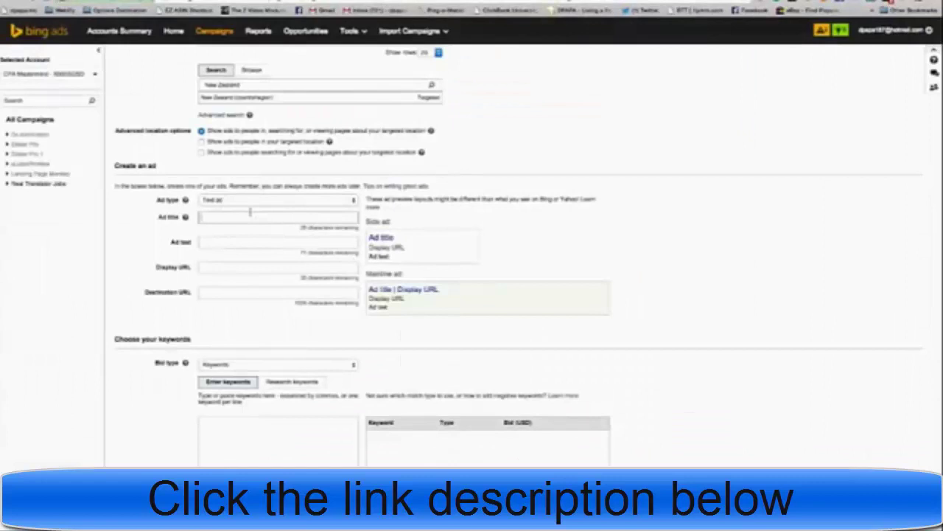
Enter the ad title 'Best Diet for 2015'
{"action": "type", "text": "Best Diet"}
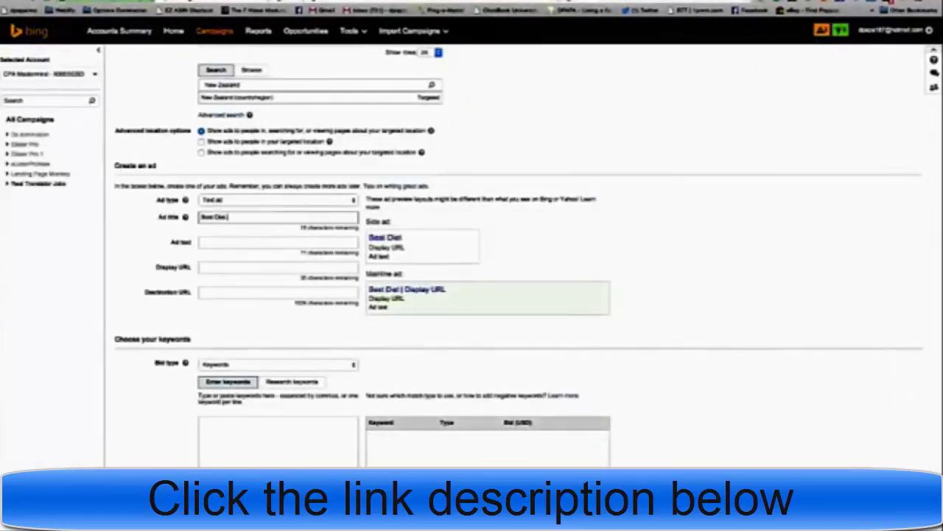
{"action": "type", "text": " for 2015"}
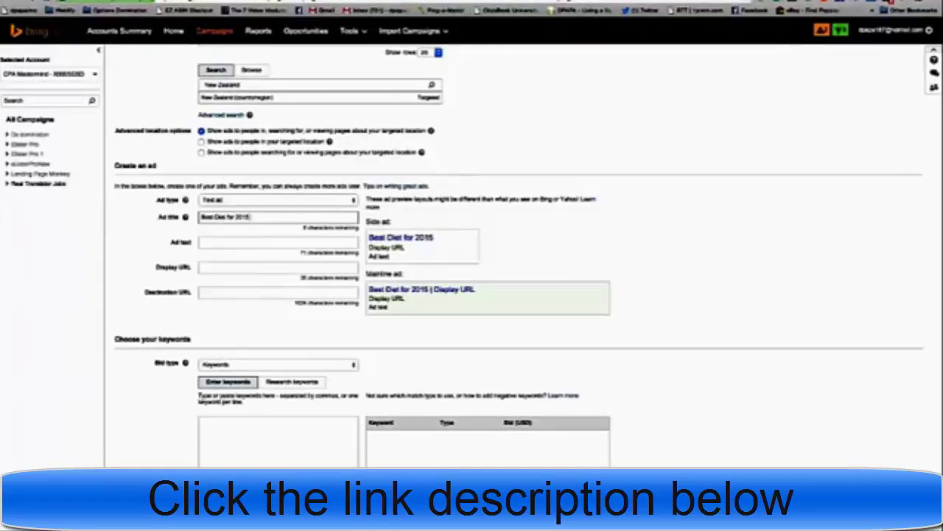
{"action": "type", "text": " Fat"}
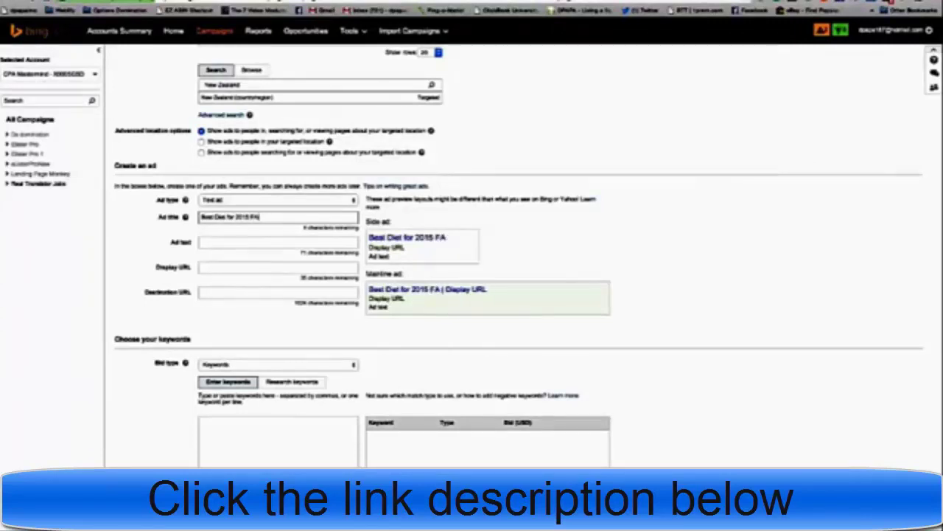
{"action": "type", "text": " lo"}
{"action": "key", "text": "BackSpace"}
{"action": "key", "text": "BackSpace"}
{"action": "key", "text": "BackSpace"}
{"action": "key", "text": "BackSpace"}
{"action": "key", "text": "BackSpace"}
{"action": "key", "text": "BackSpace"}
{"action": "key", "text": "BackSpace"}
{"action": "type", "text": "Los"}
{"action": "key", "text": "BackSpace"}
{"action": "key", "text": "BackSpace"}
{"action": "key", "text": "BackSpace"}
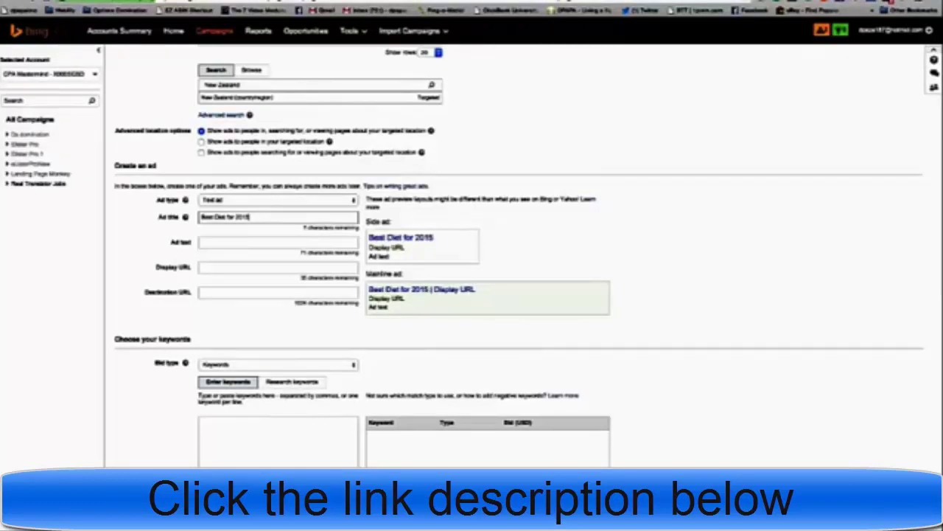
Enter the ad text 'Lose Weight Using the Venus Factor System.'
{"action": "left_click", "coordinate": [241, 243]}
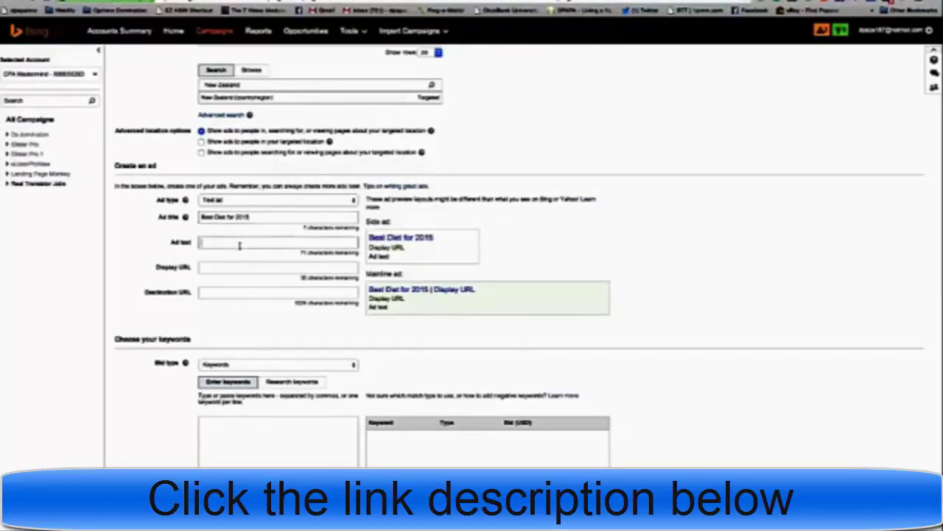
{"action": "type", "text": "Lose Weight"}
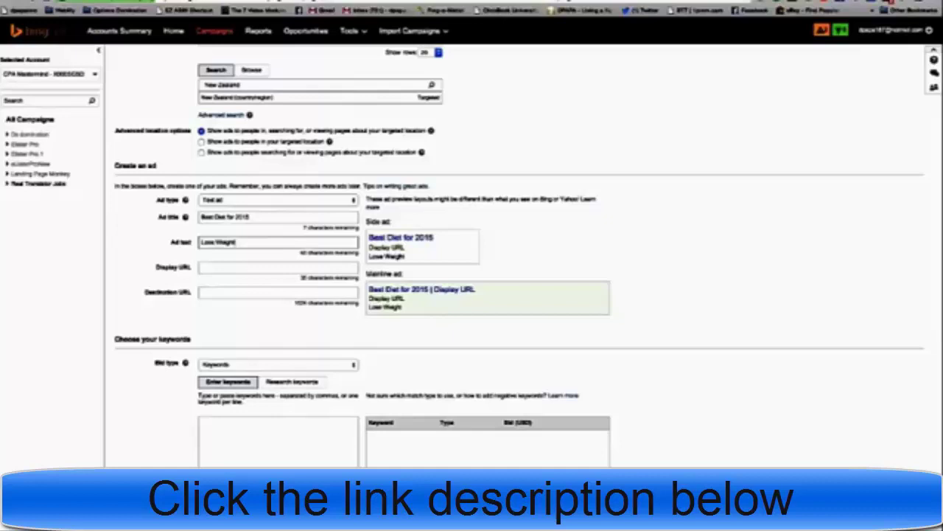
{"action": "type", "text": " Using the Venus S"}
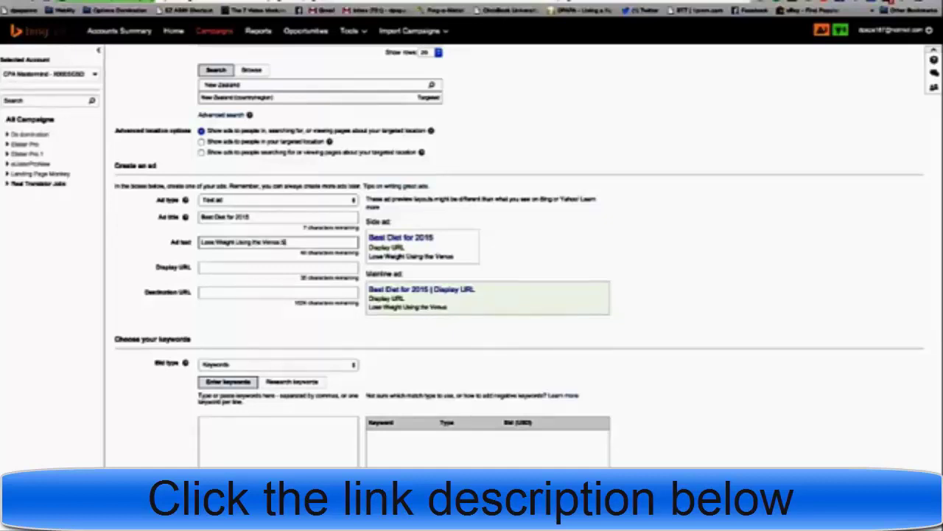
{"action": "type", "text": "ystem"}
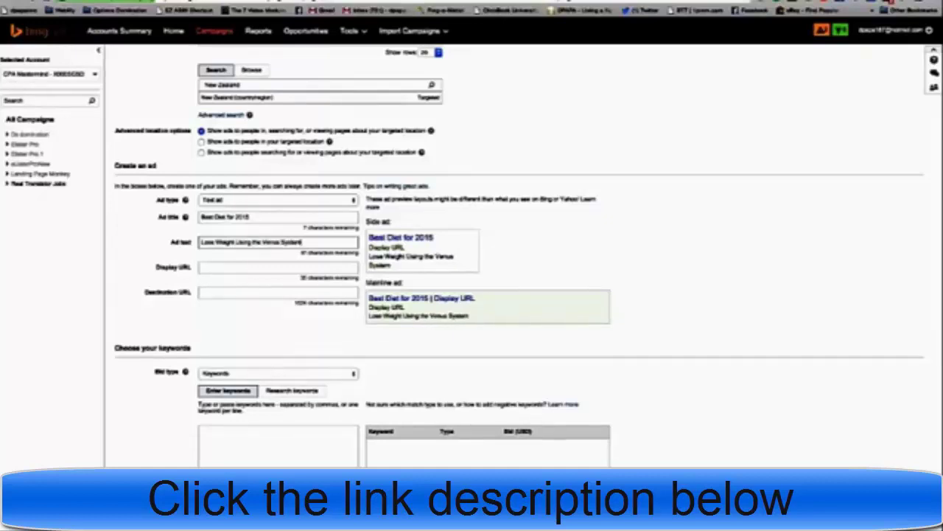
{"action": "key", "text": "BackSpace"}
{"action": "key", "text": "BackSpace"}
{"action": "key", "text": "BackSpace"}
{"action": "key", "text": "BackSpace"}
{"action": "key", "text": "BackSpace"}
{"action": "key", "text": "BackSpace"}
{"action": "type", "text": "F"}
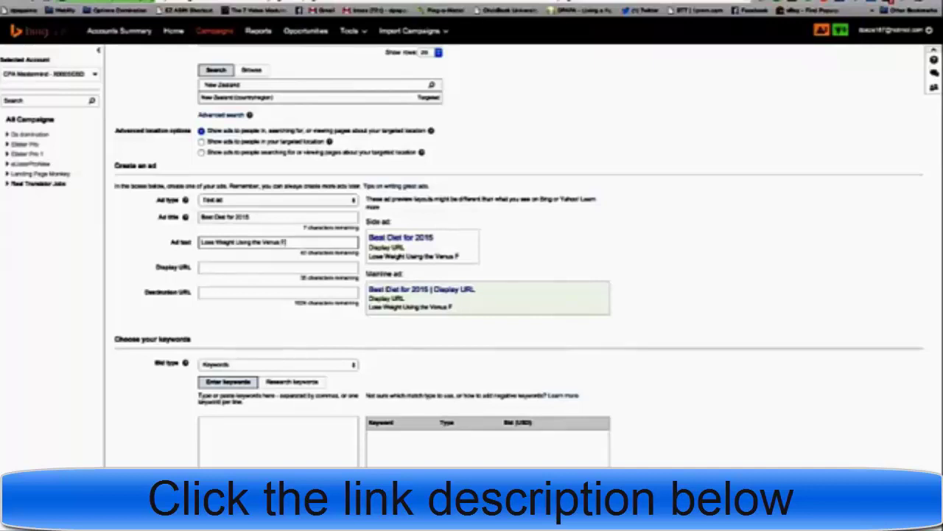
{"action": "type", "text": "actor System"}
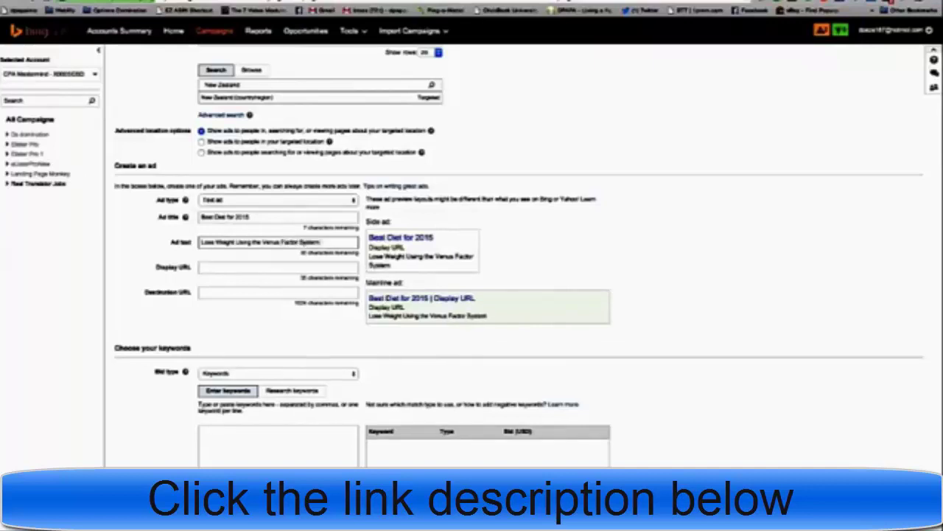
{"action": "type", "text": ". Women"}
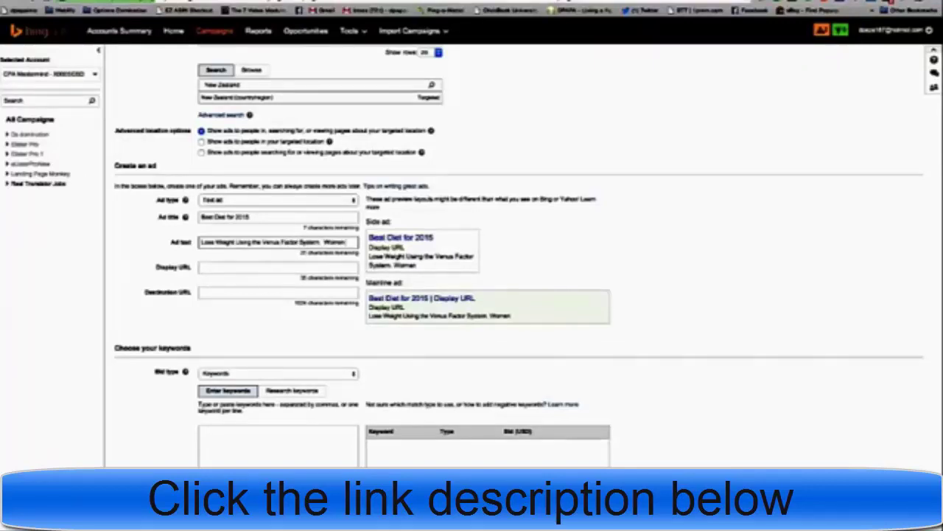
{"action": "key", "text": "BackSpace"}
{"action": "key", "text": "BackSpace"}
{"action": "key", "text": "BackSpace"}
{"action": "key", "text": "BackSpace"}
{"action": "key", "text": "BackSpace"}
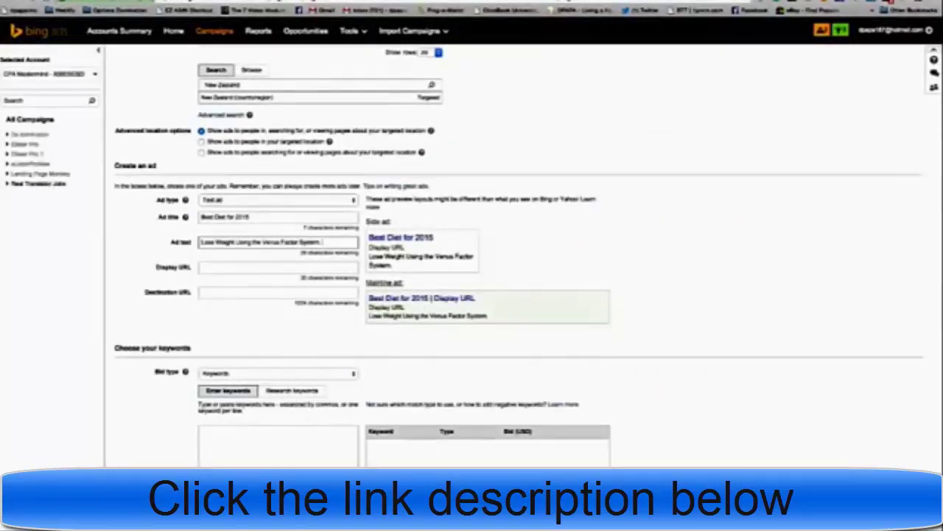
Rewrite the ad text as 'Venus Factor is the Weight Loss System Created Specifically for Women.'
{"action": "key", "text": "BackSpace"}
{"action": "key", "text": "BackSpace"}
{"action": "key", "text": "BackSpace"}
{"action": "key", "text": "BackSpace"}
{"action": "key", "text": "BackSpace"}
{"action": "key", "text": "BackSpace"}
{"action": "key", "text": "BackSpace"}
{"action": "key", "text": "BackSpace"}
{"action": "key", "text": "BackSpace"}
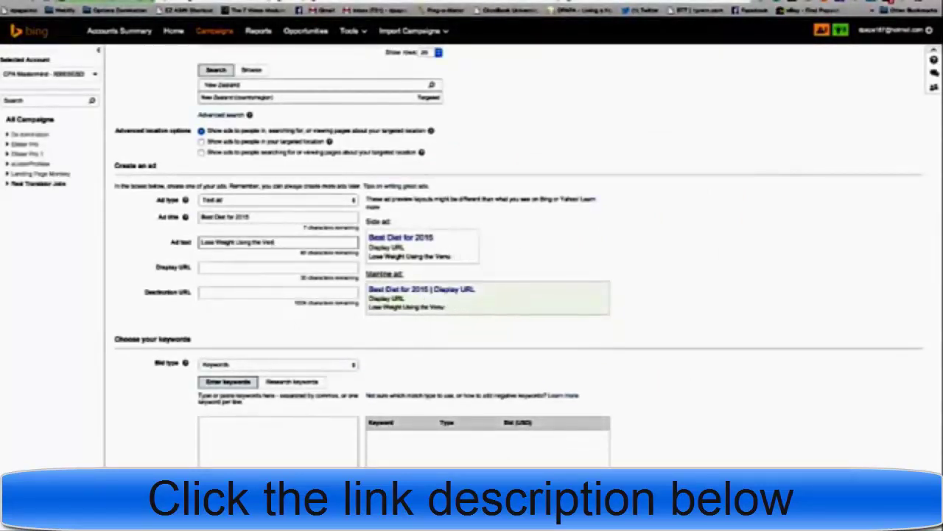
{"action": "key", "text": "BackSpace"}
{"action": "key", "text": "BackSpace"}
{"action": "key", "text": "BackSpace"}
{"action": "key", "text": "BackSpace"}
{"action": "key", "text": "BackSpace"}
{"action": "key", "text": "BackSpace"}
{"action": "key", "text": "BackSpace"}
{"action": "key", "text": "BackSpace"}
{"action": "key", "text": "BackSpace"}
{"action": "key", "text": "BackSpace"}
{"action": "key", "text": "BackSpace"}
{"action": "key", "text": "BackSpace"}
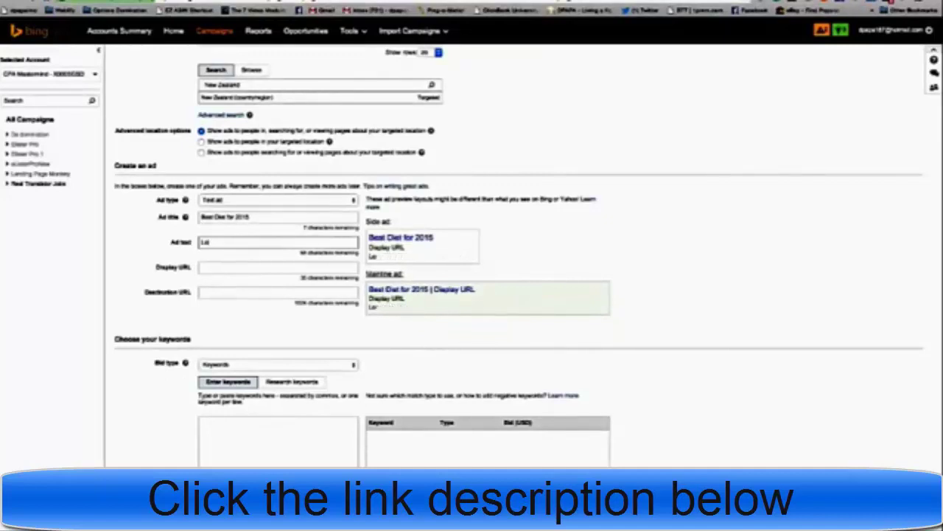
{"action": "key", "text": "BackSpace"}
{"action": "key", "text": "BackSpace"}
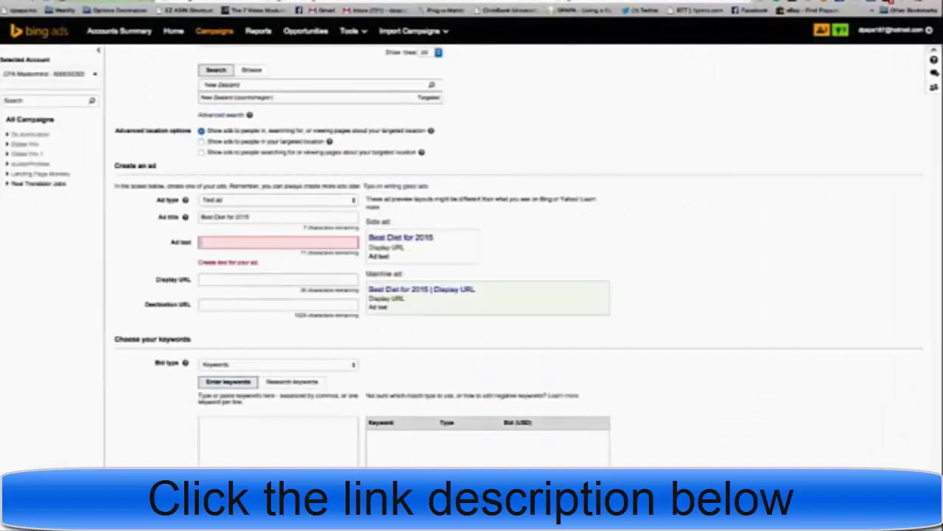
{"action": "type", "text": "Venu"}
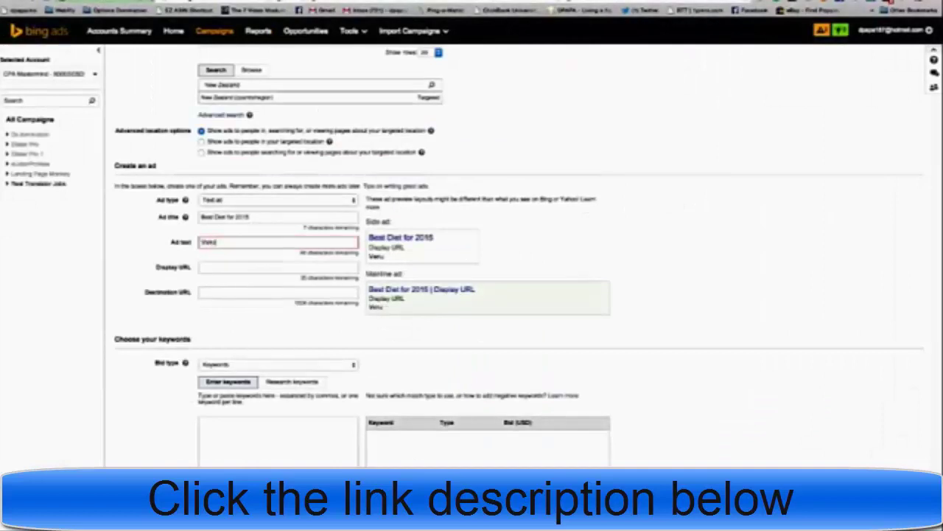
{"action": "type", "text": "s Factor"}
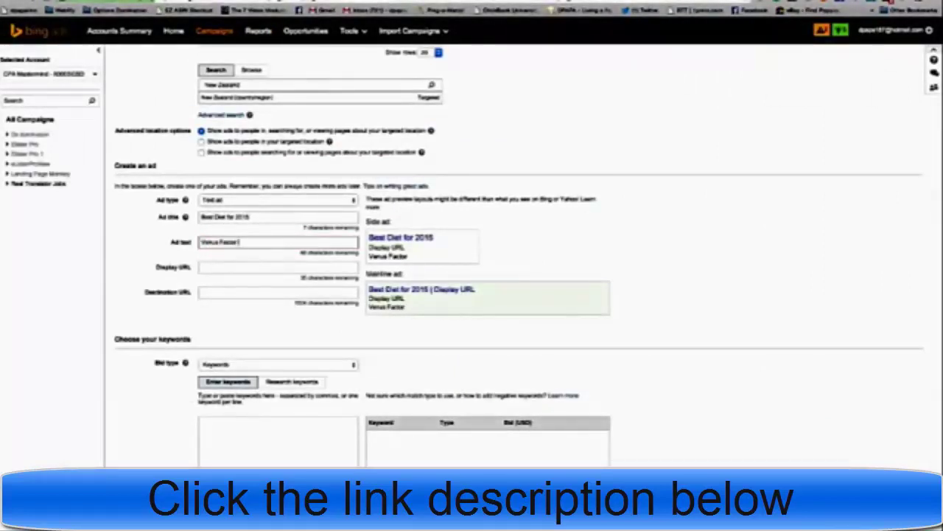
{"action": "type", "text": " is the Wo"}
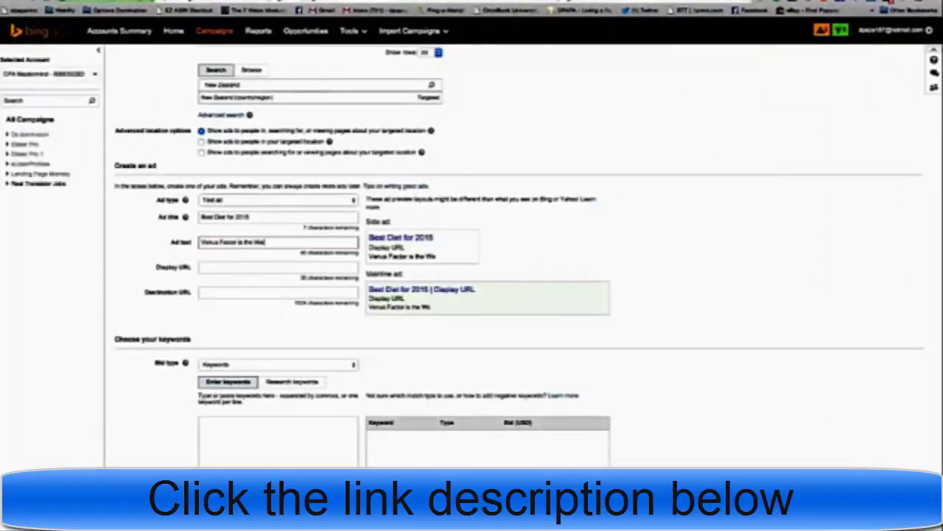
{"action": "type", "text": "ght"}
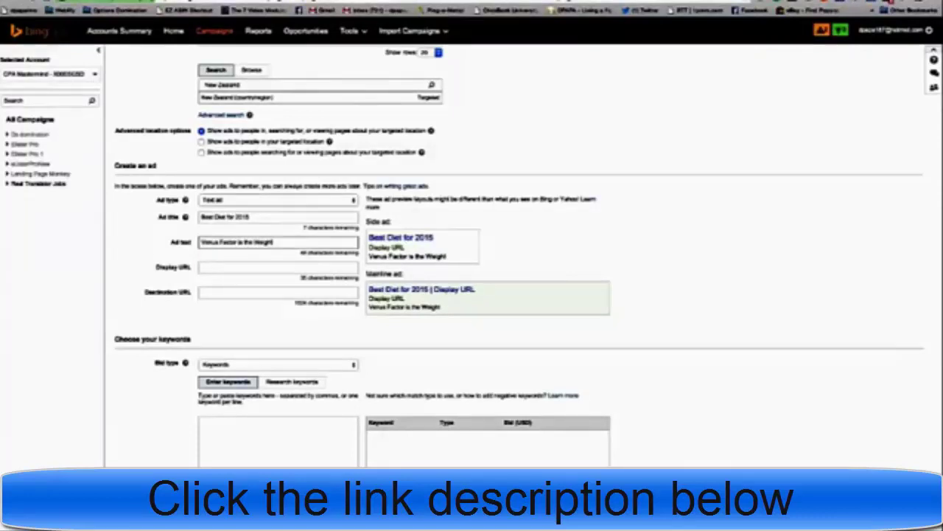
{"action": "type", "text": " Loss"}
{"action": "type", "text": " System Creat"}
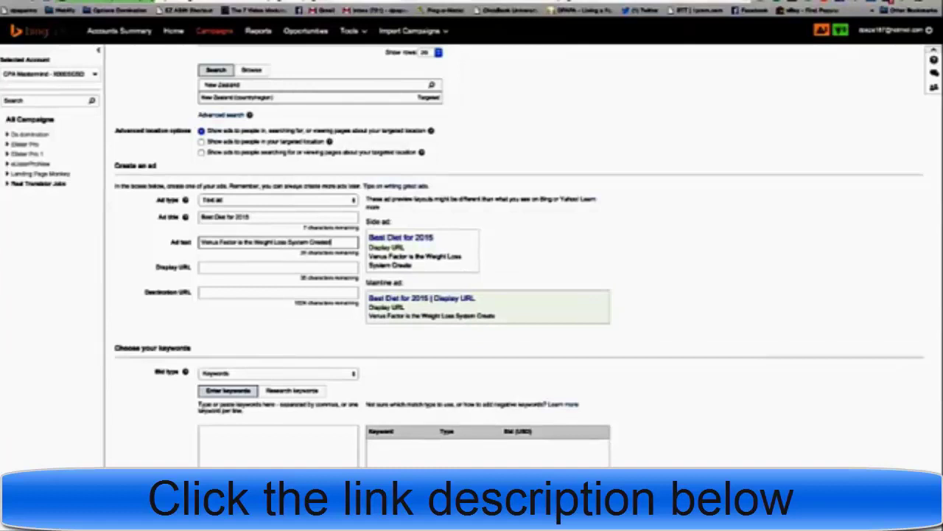
{"action": "type", "text": "ed Specifi"}
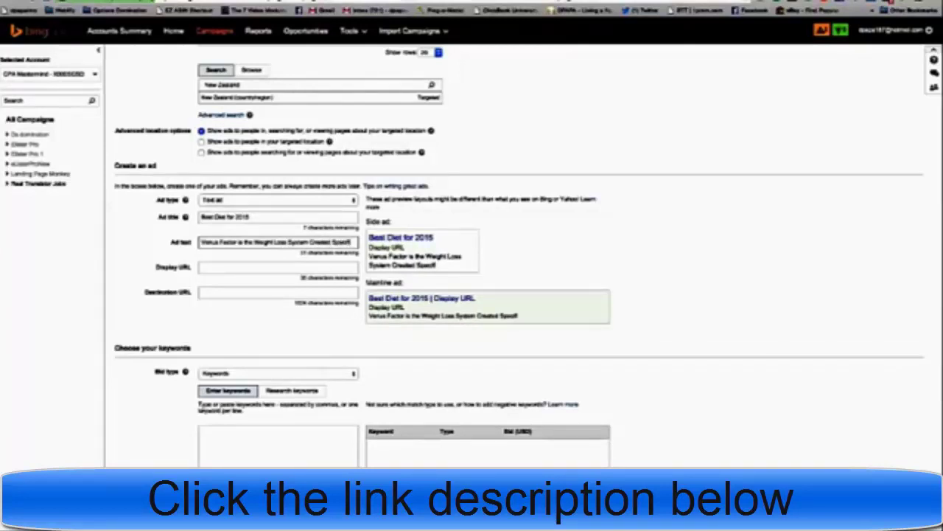
{"action": "type", "text": "cally for women"}
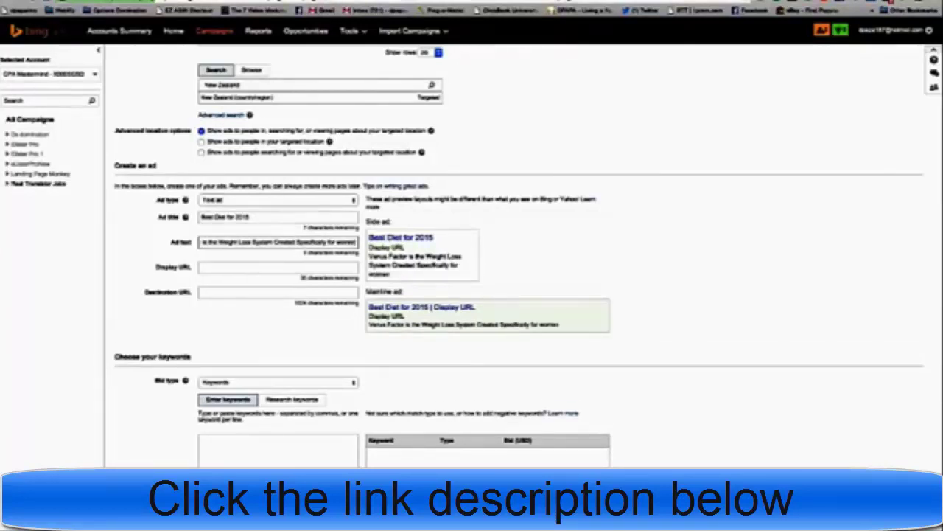
{"action": "key", "text": "BackSpace"}
{"action": "key", "text": "BackSpace"}
{"action": "key", "text": "BackSpace"}
{"action": "type", "text": "Wo"}
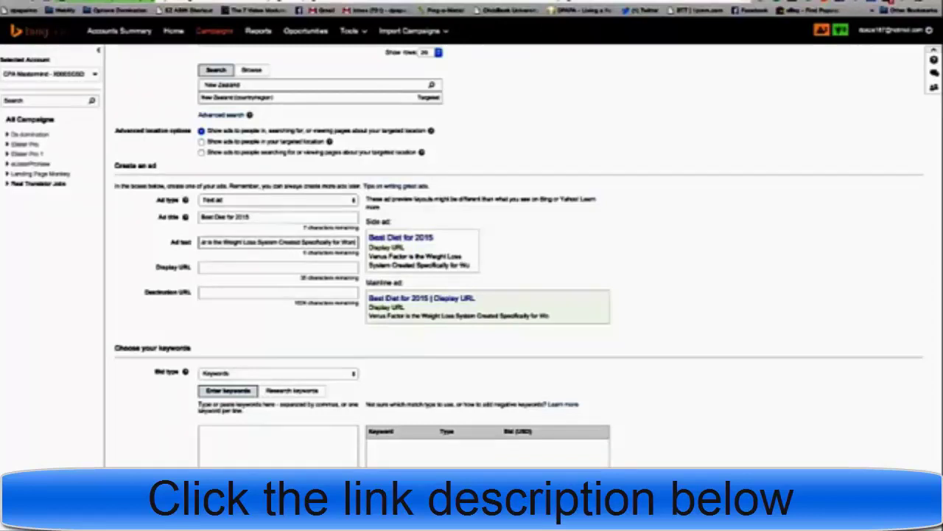
{"action": "type", "text": "men."}
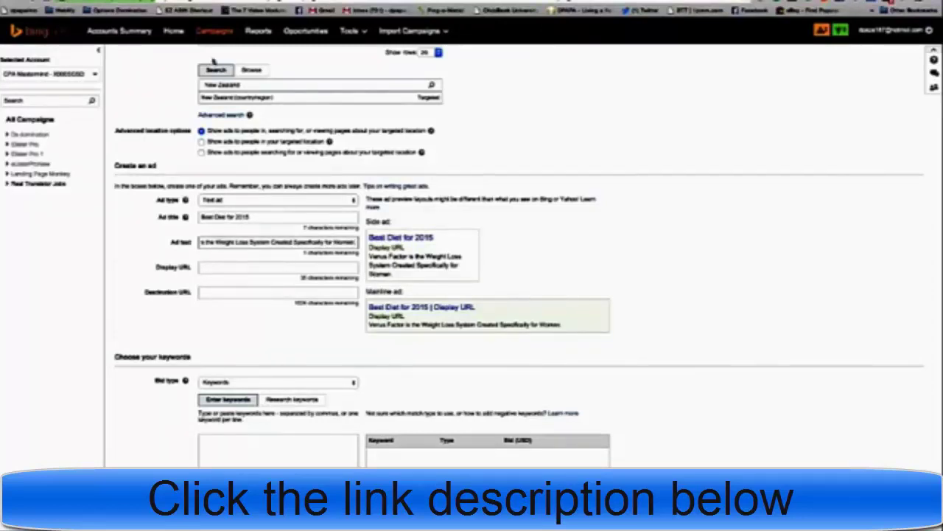
{"action": "left_click", "coordinate": [236, 267]}
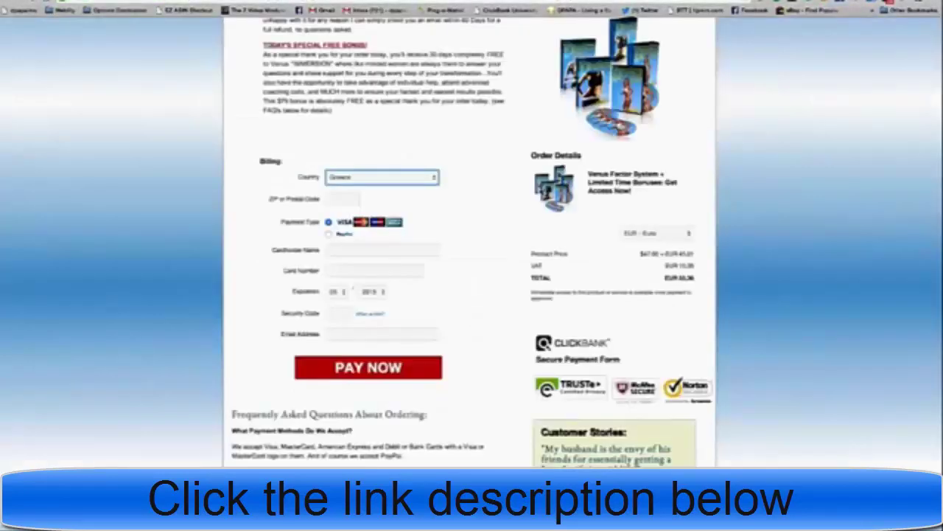
Copy the Venus Factor HopLink from ClickBank and load it in a new browser tab
{"action": "scroll", "coordinate": [262, 48], "scroll_direction": "up", "scroll_amount": 3}
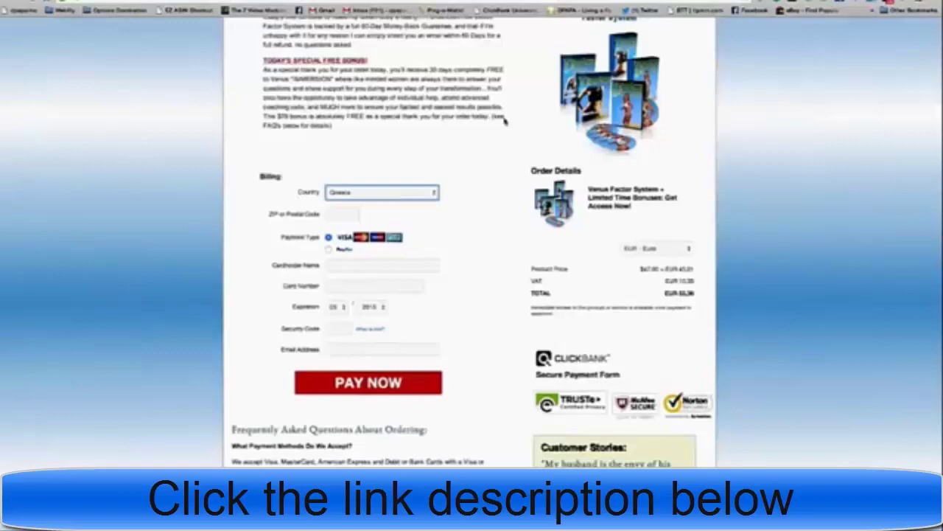
{"action": "scroll", "coordinate": [353, 139], "scroll_direction": "down", "scroll_amount": 4}
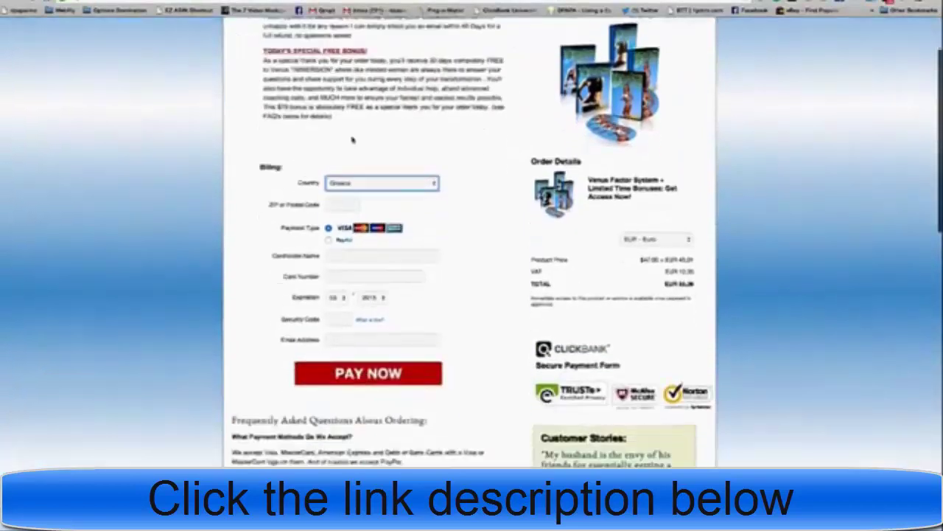
{"action": "scroll", "coordinate": [354, 140], "scroll_direction": "down", "scroll_amount": 4}
{"action": "scroll", "coordinate": [353, 140], "scroll_direction": "up", "scroll_amount": 2}
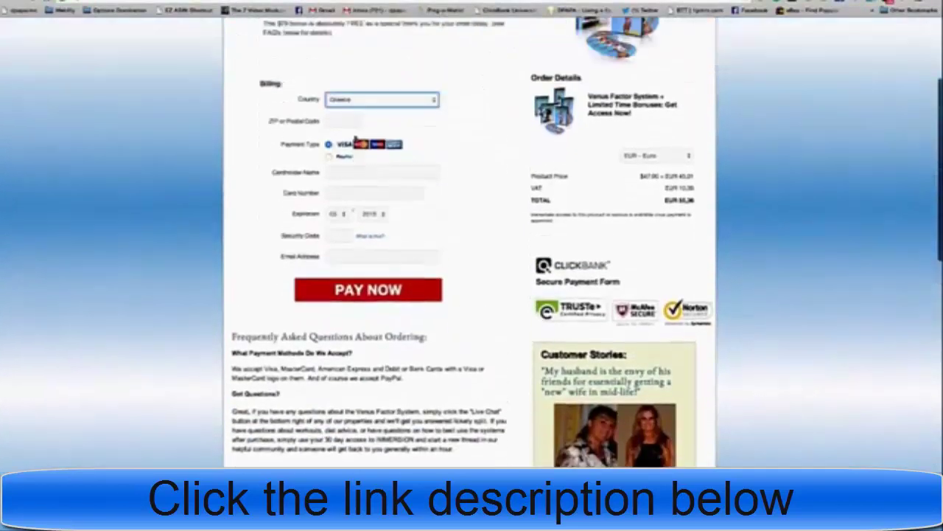
{"action": "scroll", "coordinate": [354, 140], "scroll_direction": "up", "scroll_amount": 1}
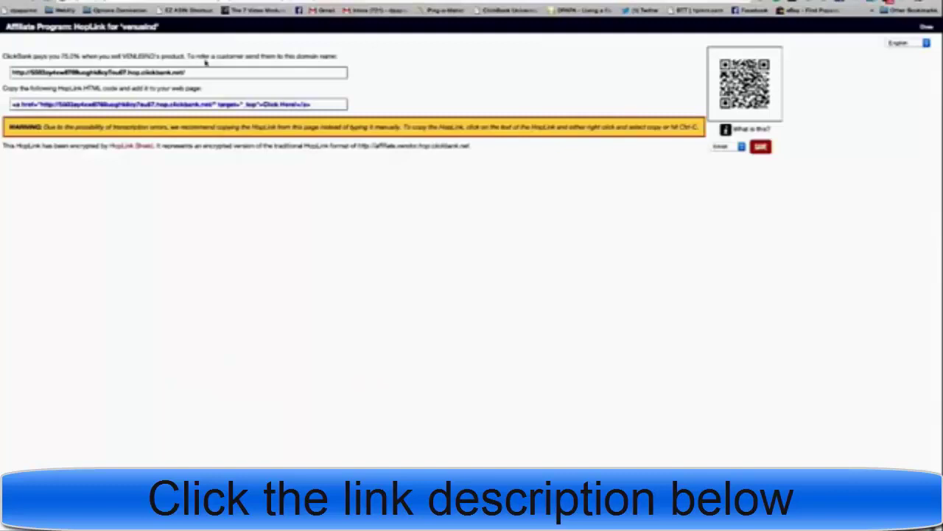
{"action": "left_click", "coordinate": [44, 73]}
{"action": "right_click", "coordinate": [47, 75]}
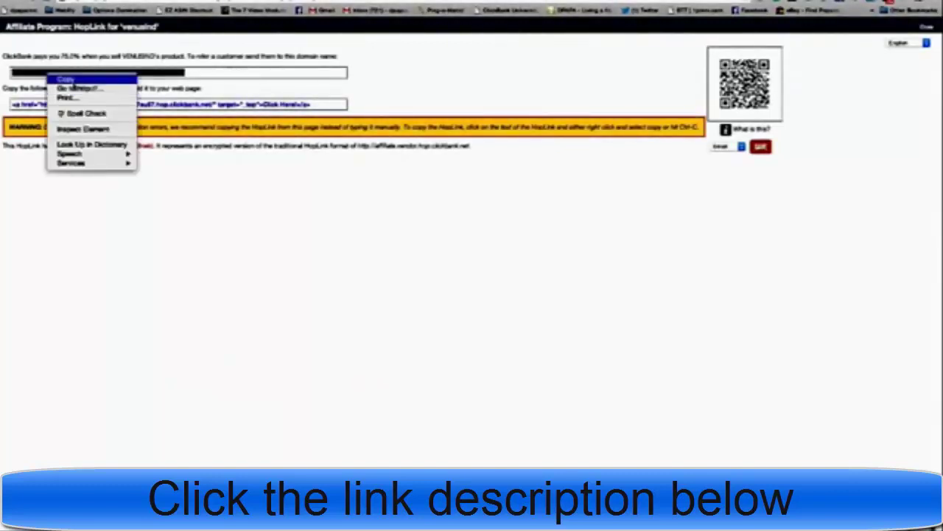
{"action": "left_click", "coordinate": [66, 78]}
{"action": "key", "text": "ctrl+t"}
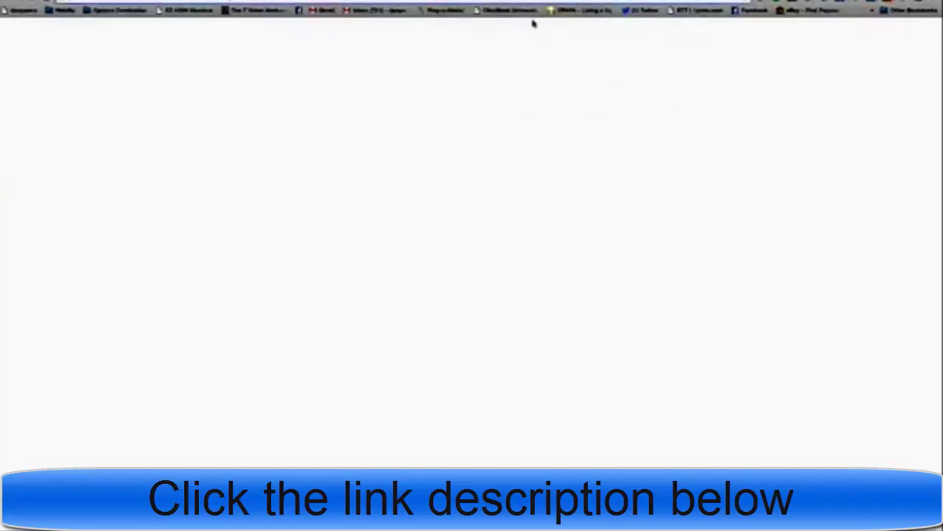
{"action": "key", "text": "ctrl+v"}
{"action": "key", "text": "Return"}
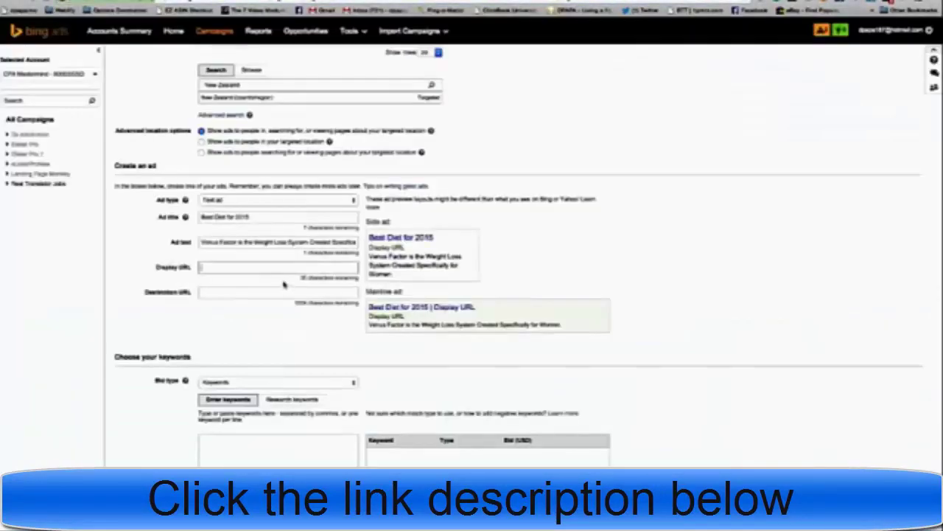
{"action": "key", "text": "ctrl+v"}
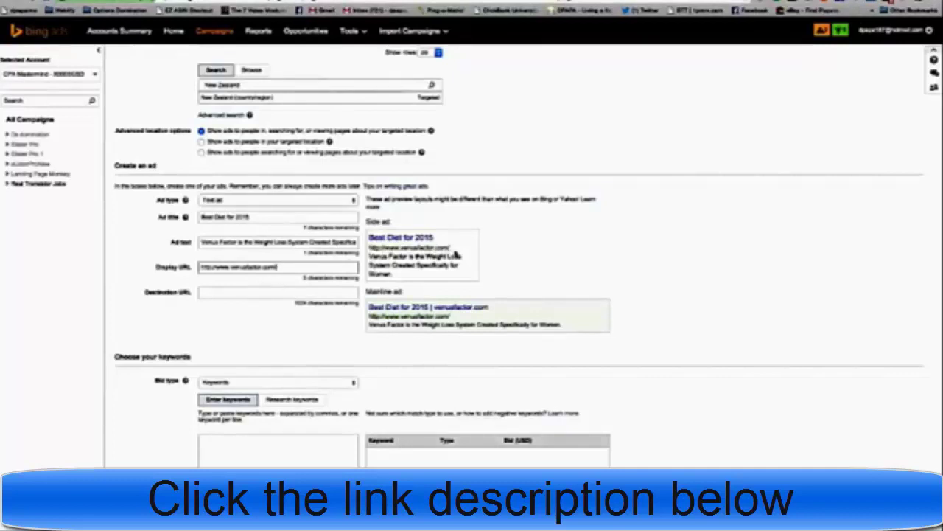
{"action": "left_click", "coordinate": [240, 292]}
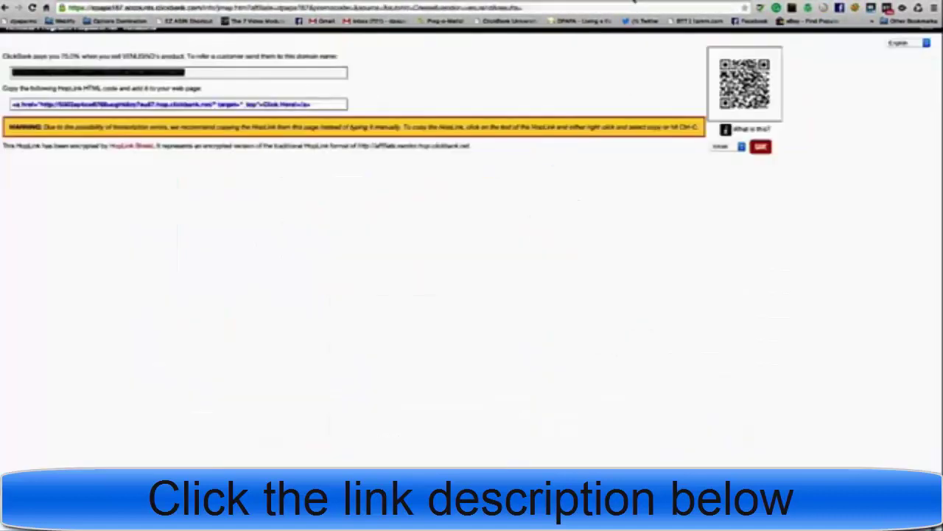
{"action": "right_click", "coordinate": [69, 75]}
{"action": "left_click", "coordinate": [87, 78]}
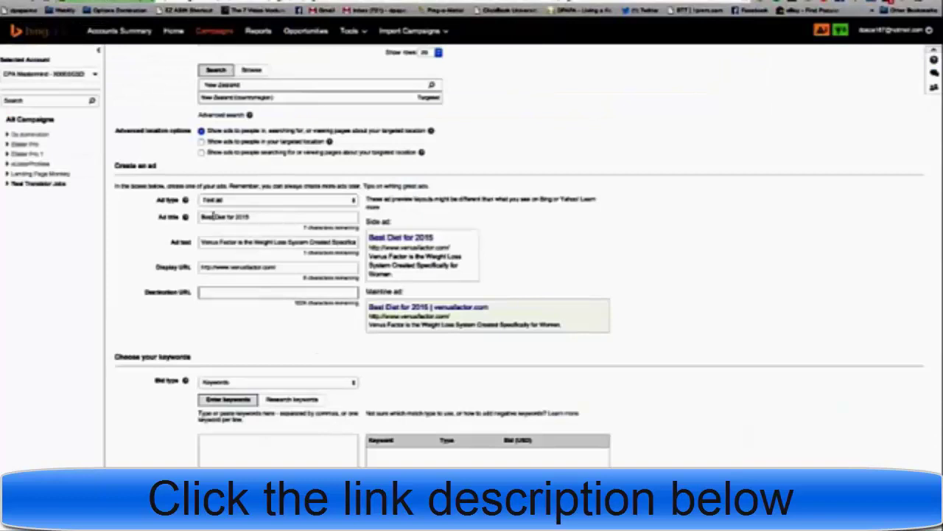
{"action": "left_click", "coordinate": [250, 295]}
{"action": "key", "text": "ctrl+v"}
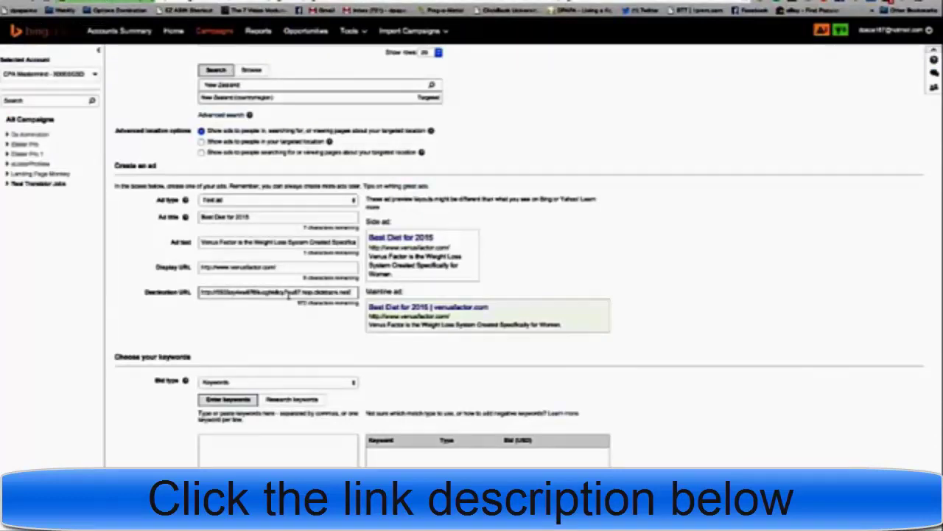
{"action": "left_click_drag", "start_coordinate": [288, 293], "coordinate": [357, 293]}
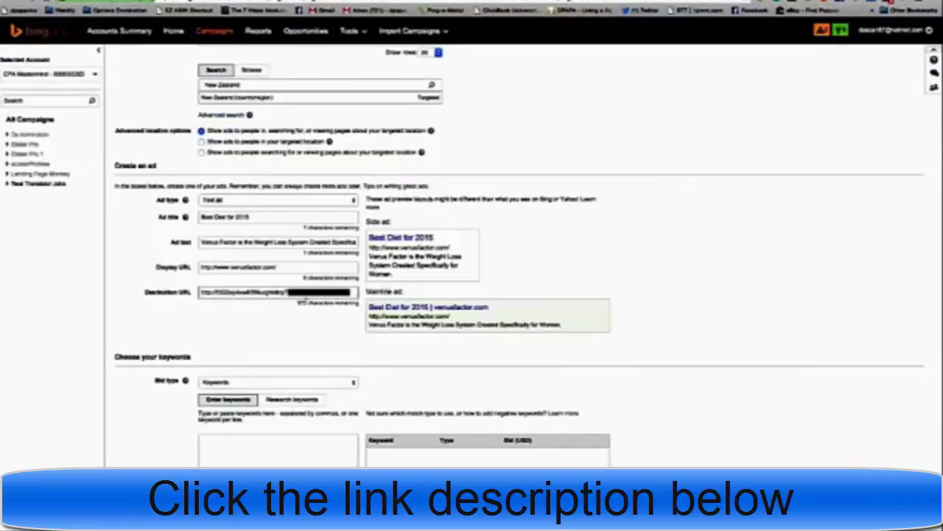
{"action": "key", "text": "ctrl+v"}
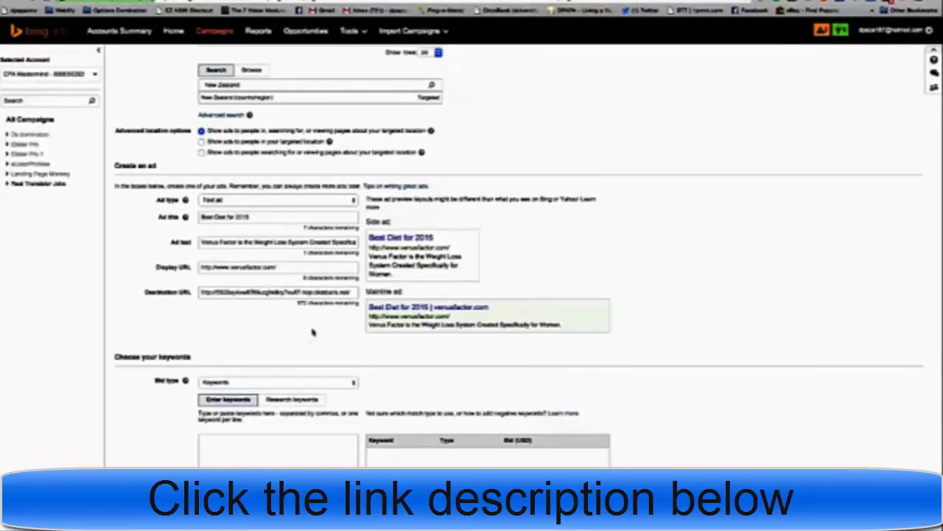
{"action": "scroll", "coordinate": [336, 315], "scroll_direction": "down", "scroll_amount": 3}
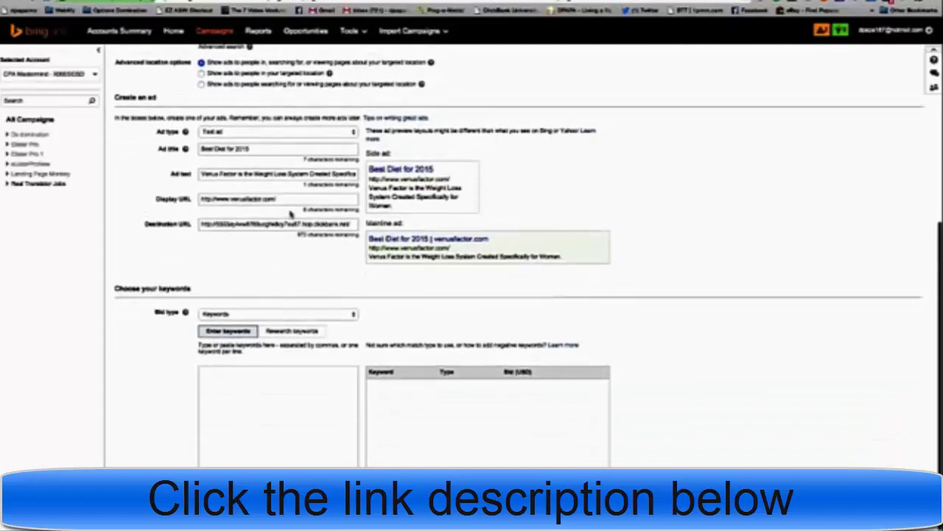
{"action": "scroll", "coordinate": [287, 222], "scroll_direction": "down", "scroll_amount": 2}
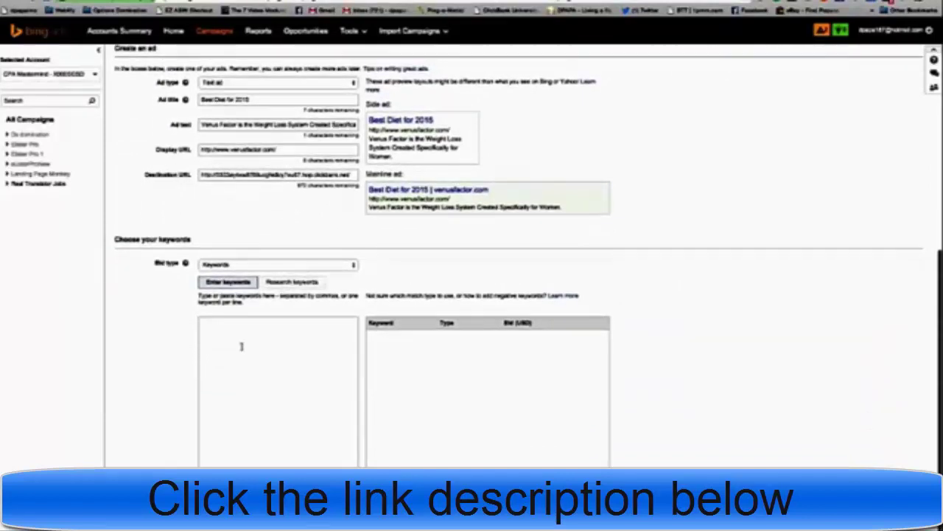
{"action": "left_click", "coordinate": [288, 284]}
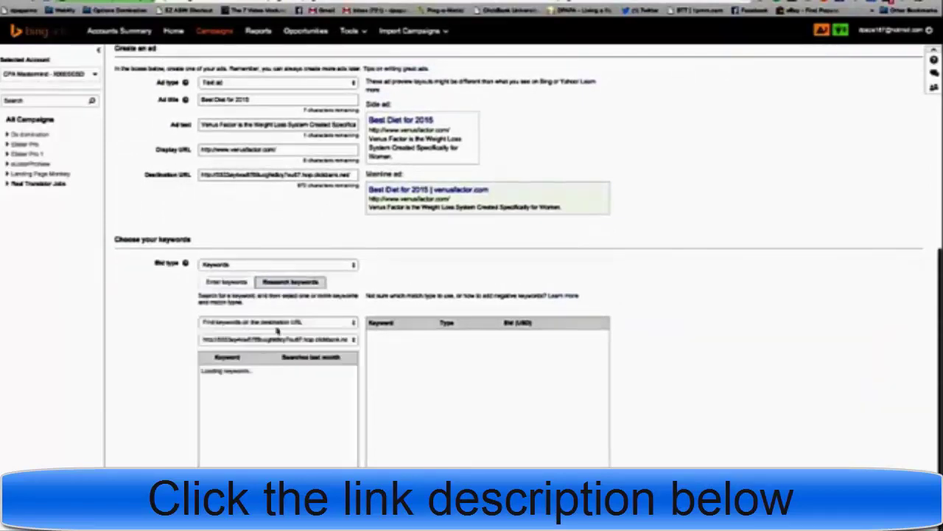
{"action": "left_click", "coordinate": [320, 324]}
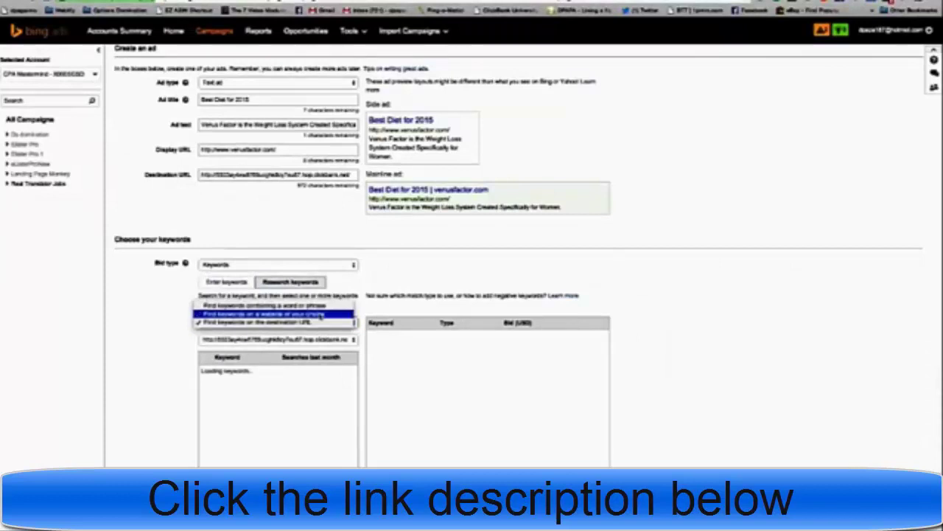
{"action": "left_click", "coordinate": [317, 305]}
{"action": "left_click", "coordinate": [303, 324]}
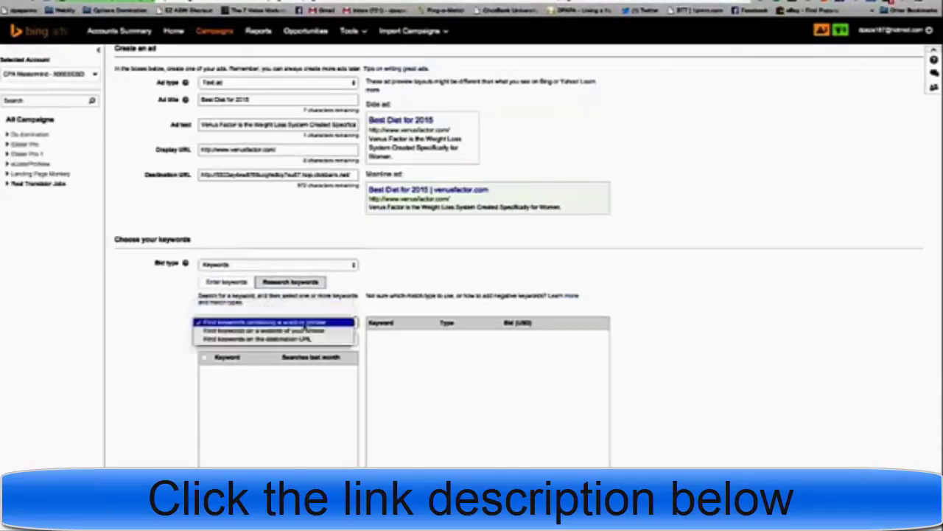
{"action": "left_click", "coordinate": [279, 331]}
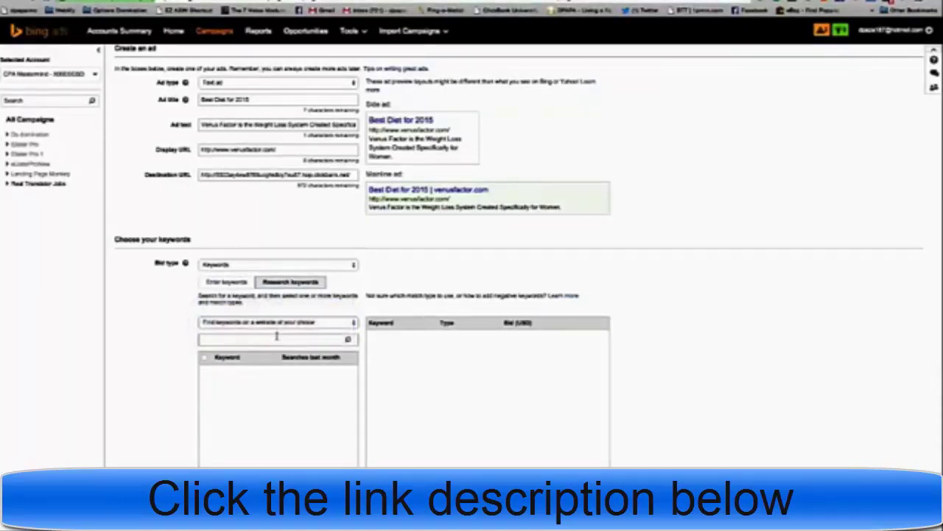
{"action": "type", "text": "www.venusfactor.com"}
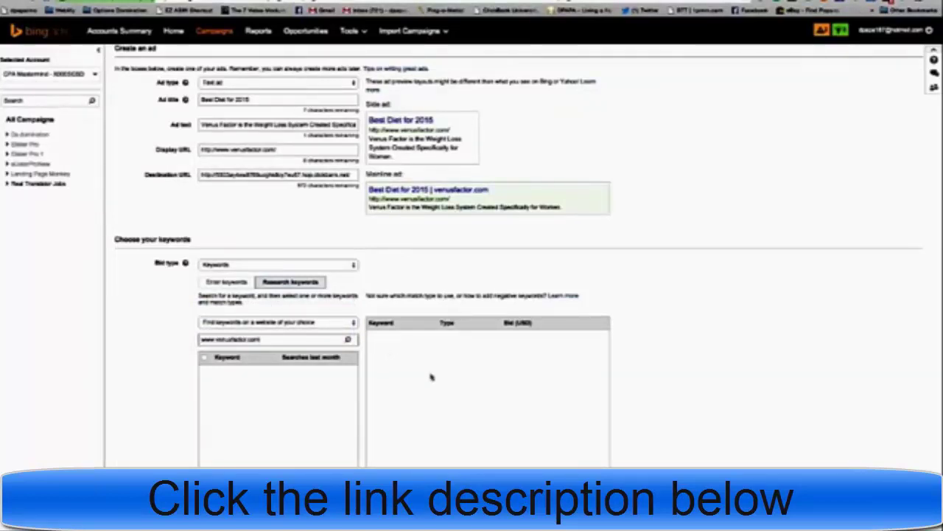
{"action": "left_click", "coordinate": [347, 339]}
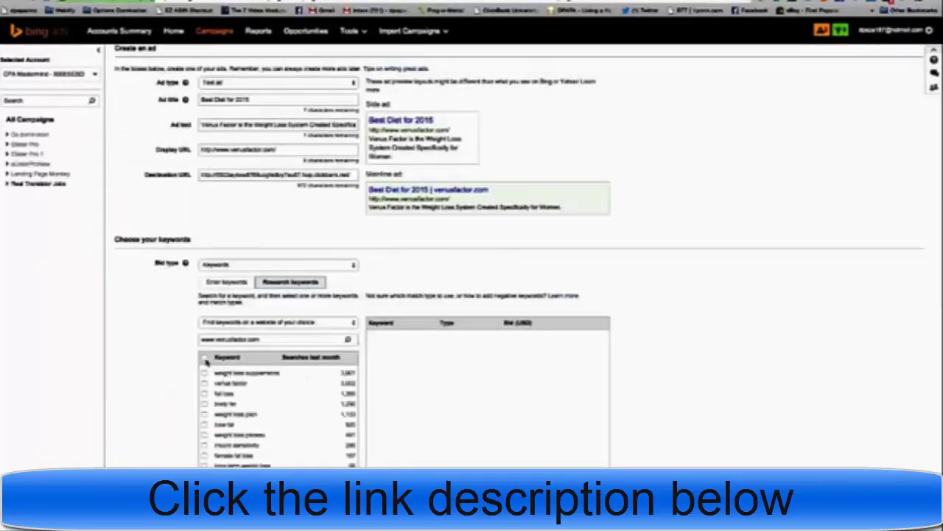
Select all the researched keywords and scroll through the results list
{"action": "left_click", "coordinate": [205, 356]}
{"action": "scroll", "coordinate": [348, 428], "scroll_direction": "down", "scroll_amount": 5}
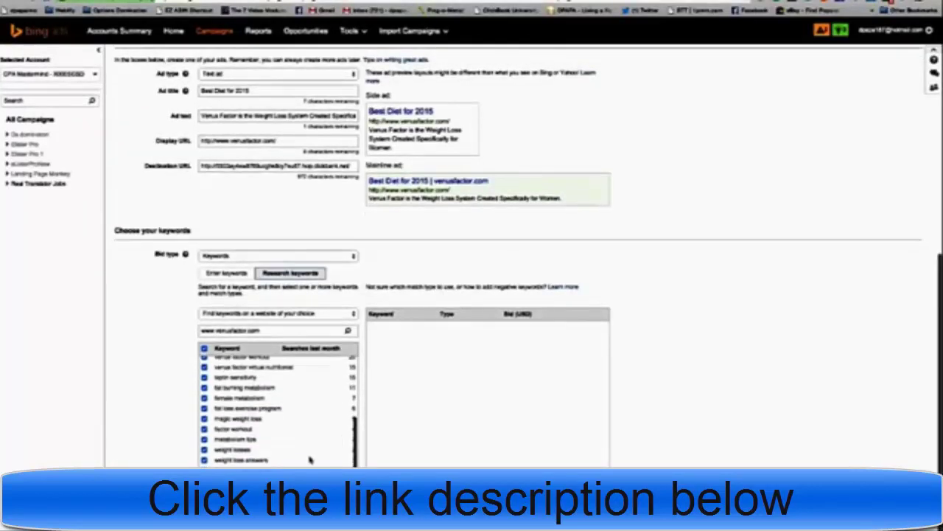
{"action": "scroll", "coordinate": [348, 433], "scroll_direction": "down", "scroll_amount": 3}
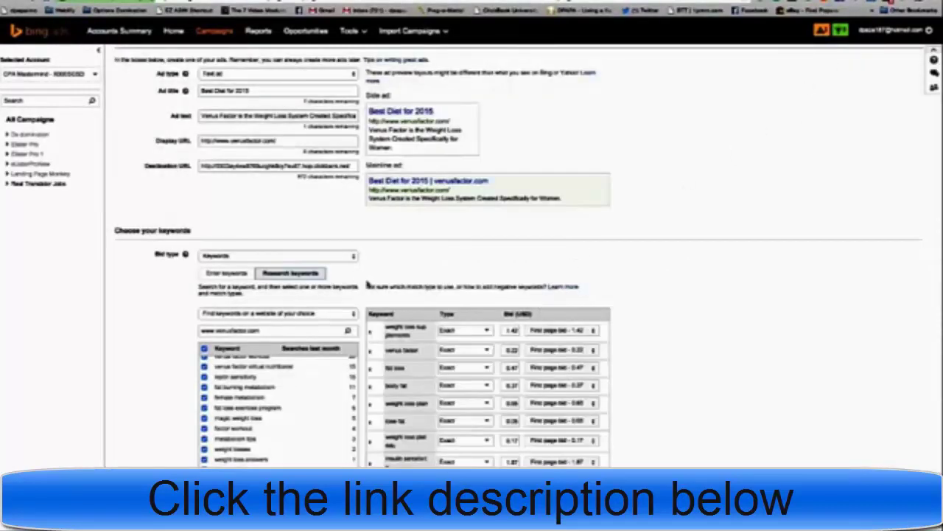
{"action": "scroll", "coordinate": [368, 383], "scroll_direction": "down", "scroll_amount": 5}
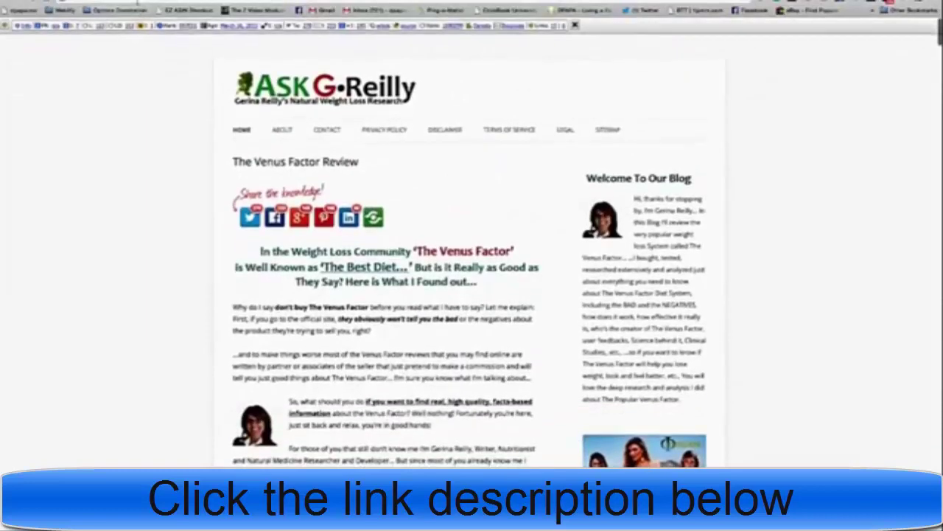
Copy the ASK G-Reilly Venus Factor review page's address from the address bar
{"action": "right_click", "coordinate": [143, 1]}
{"action": "key", "text": "Escape"}
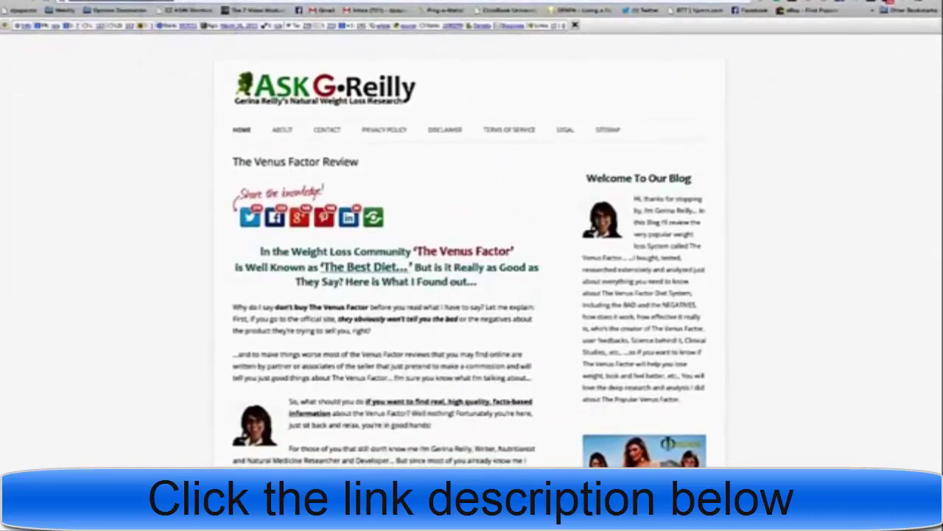
{"action": "right_click", "coordinate": [77, 2]}
{"action": "left_click", "coordinate": [104, 18]}
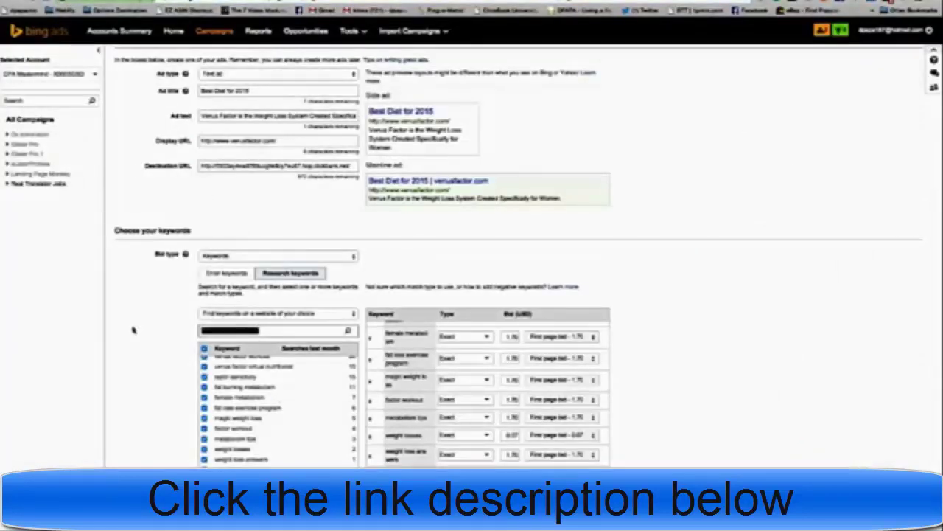
Research keywords from the pasted review-site address and select all the results
{"action": "key", "text": "ctrl+v"}
{"action": "left_click", "coordinate": [349, 332]}
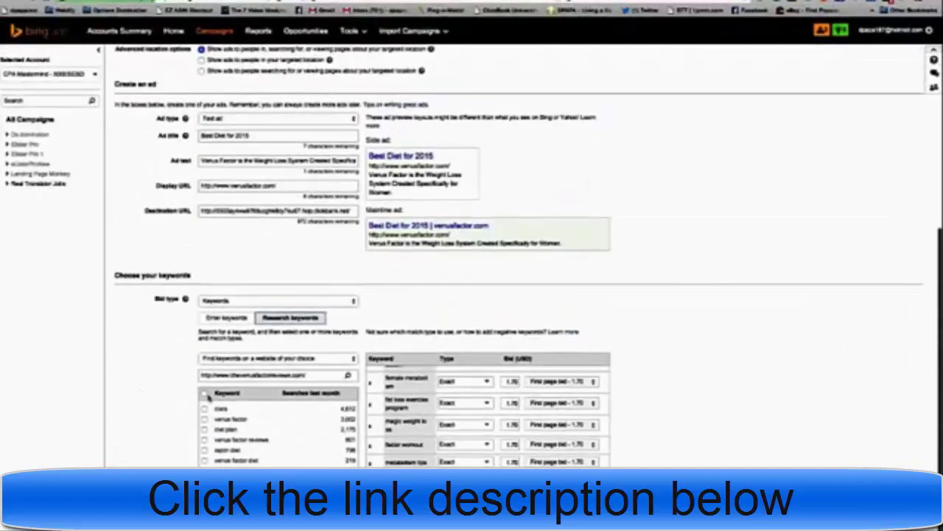
{"action": "left_click", "coordinate": [204, 393]}
{"action": "scroll", "coordinate": [516, 258], "scroll_direction": "down", "scroll_amount": 1}
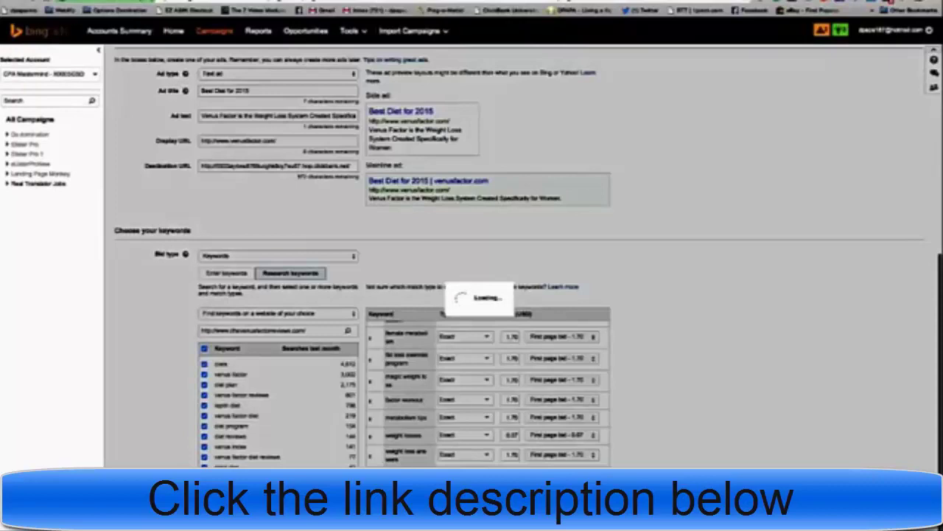
{"action": "scroll", "coordinate": [249, 374], "scroll_direction": "down", "scroll_amount": 5}
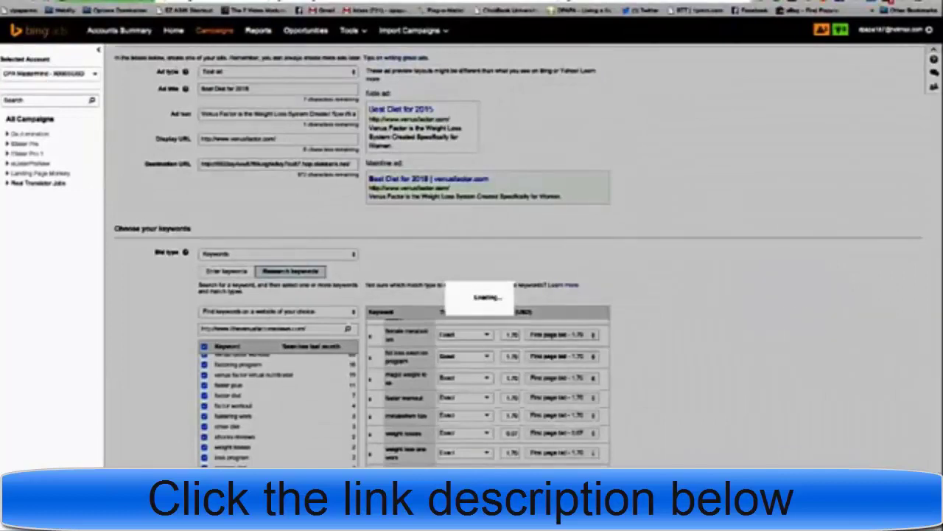
{"action": "scroll", "coordinate": [245, 313], "scroll_direction": "down", "scroll_amount": 5}
{"action": "scroll", "coordinate": [245, 313], "scroll_direction": "up", "scroll_amount": 1}
{"action": "scroll", "coordinate": [245, 313], "scroll_direction": "up", "scroll_amount": 1}
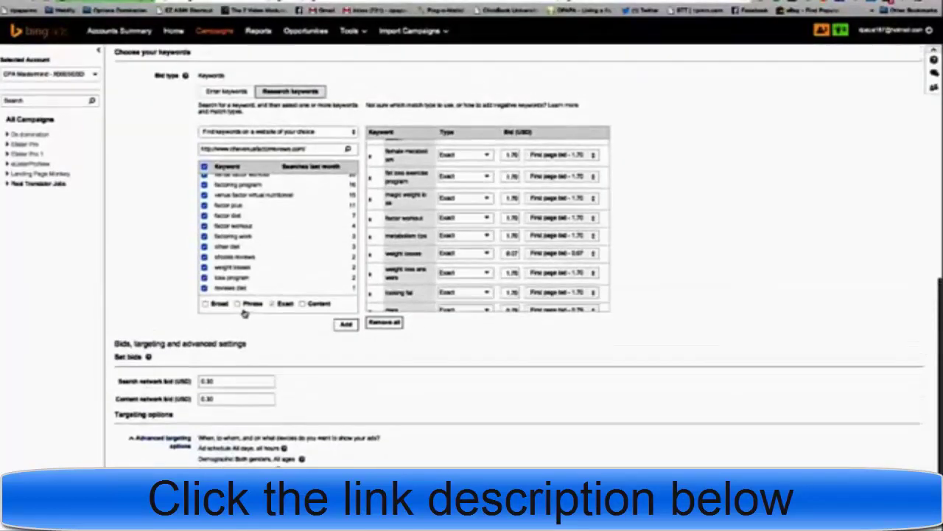
{"action": "scroll", "coordinate": [245, 303], "scroll_direction": "up", "scroll_amount": 3}
{"action": "scroll", "coordinate": [140, 223], "scroll_direction": "down", "scroll_amount": 3}
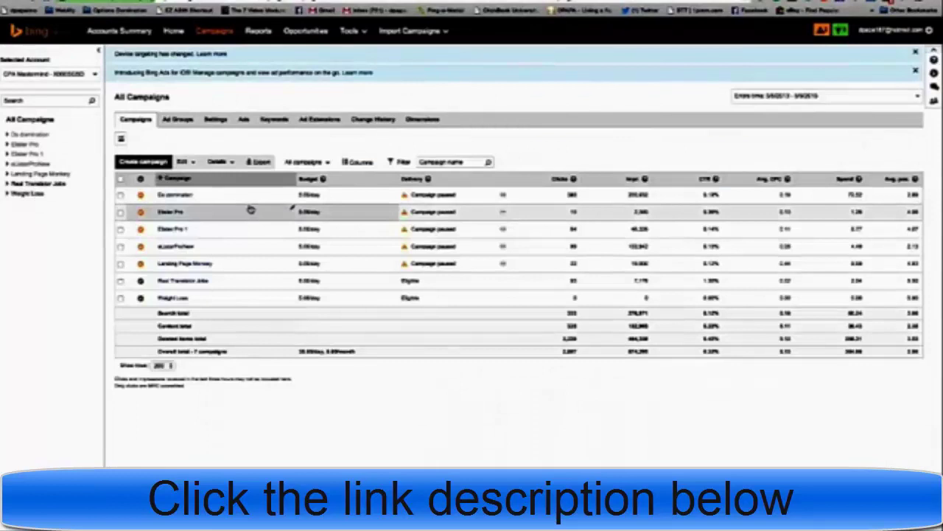
Open the Weight Loss campaign and lower its ad group's search bid to 6.0
{"action": "left_click", "coordinate": [175, 299]}
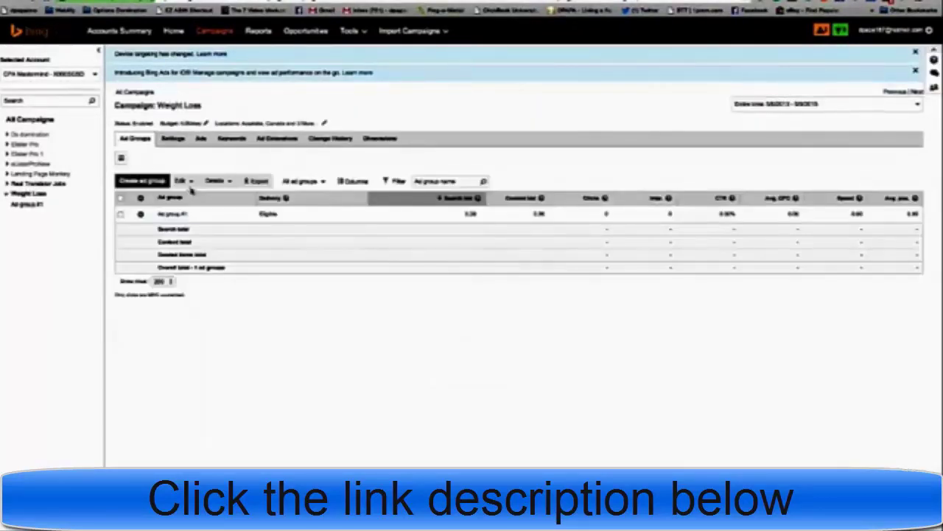
{"action": "left_click", "coordinate": [231, 184]}
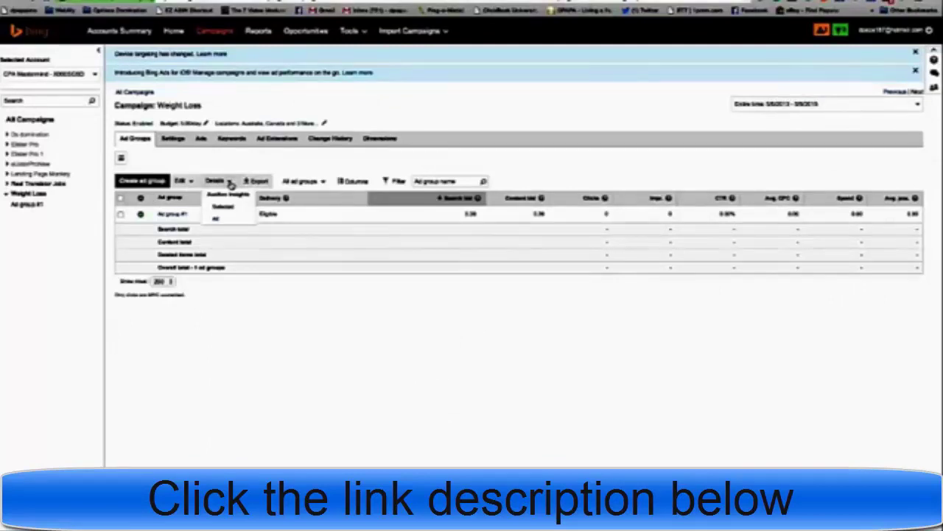
{"action": "left_click", "coordinate": [188, 181]}
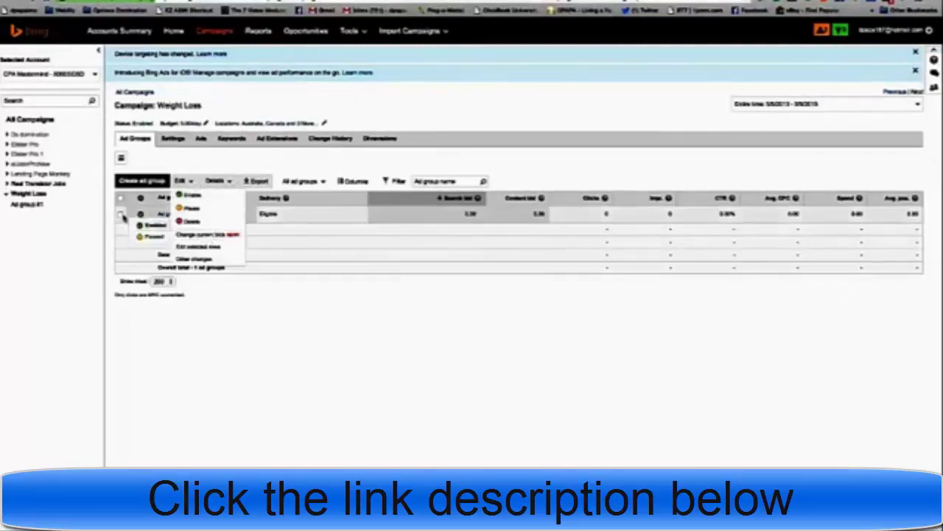
{"action": "left_click", "coordinate": [120, 214]}
{"action": "left_click", "coordinate": [193, 183]}
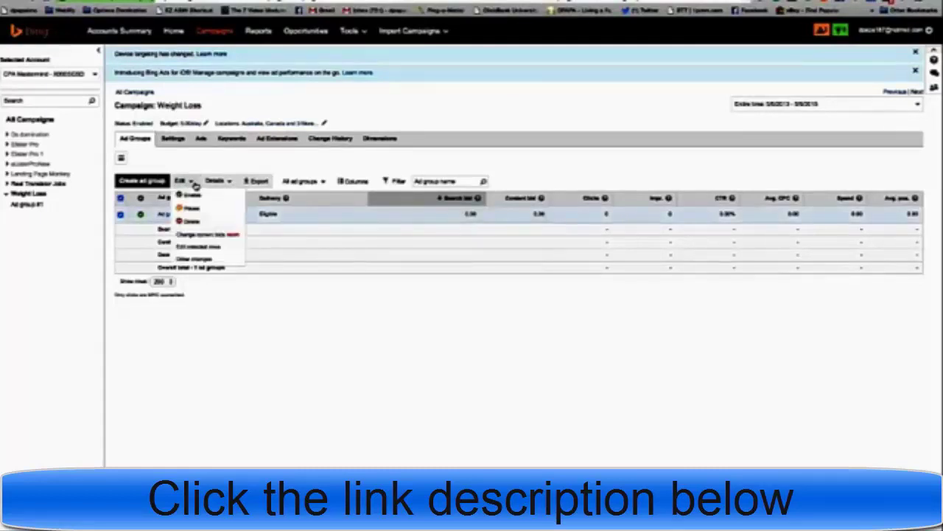
{"action": "left_click", "coordinate": [213, 236]}
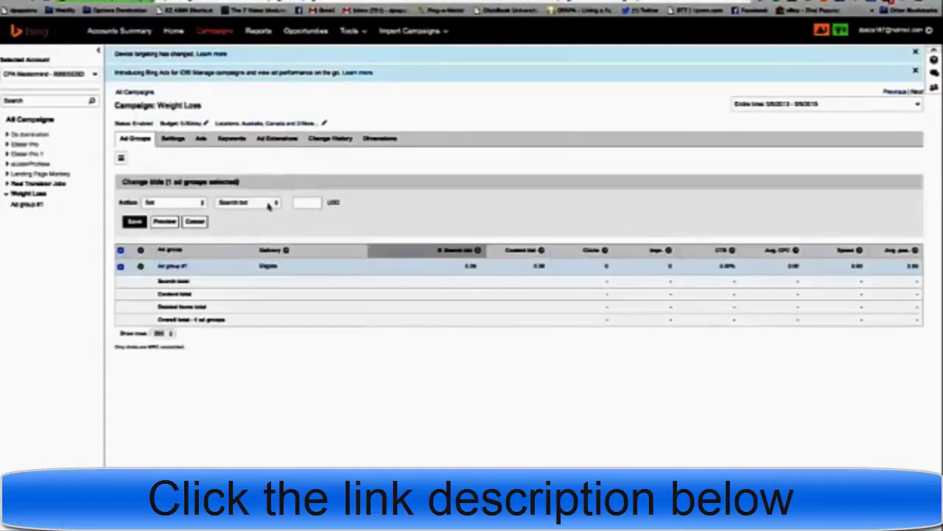
{"action": "left_click", "coordinate": [306, 202]}
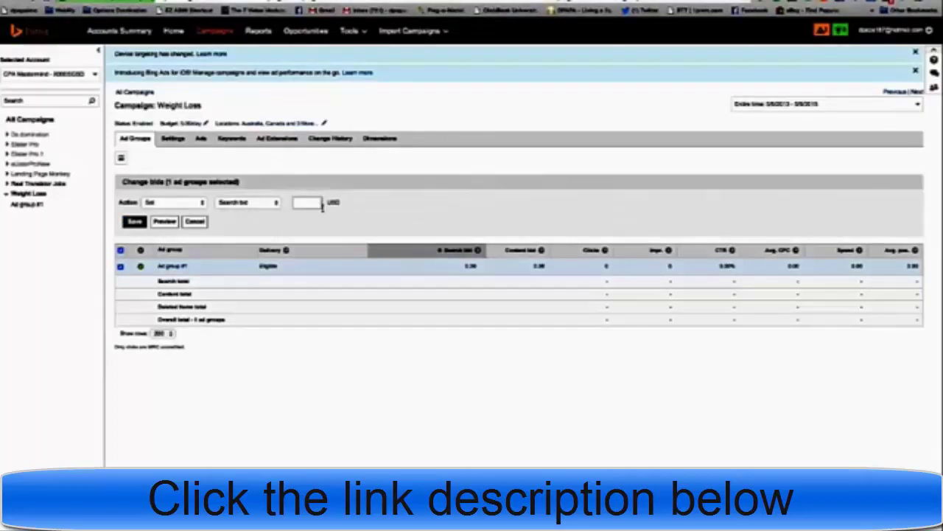
{"action": "type", "text": "6.0"}
{"action": "left_click", "coordinate": [135, 222]}
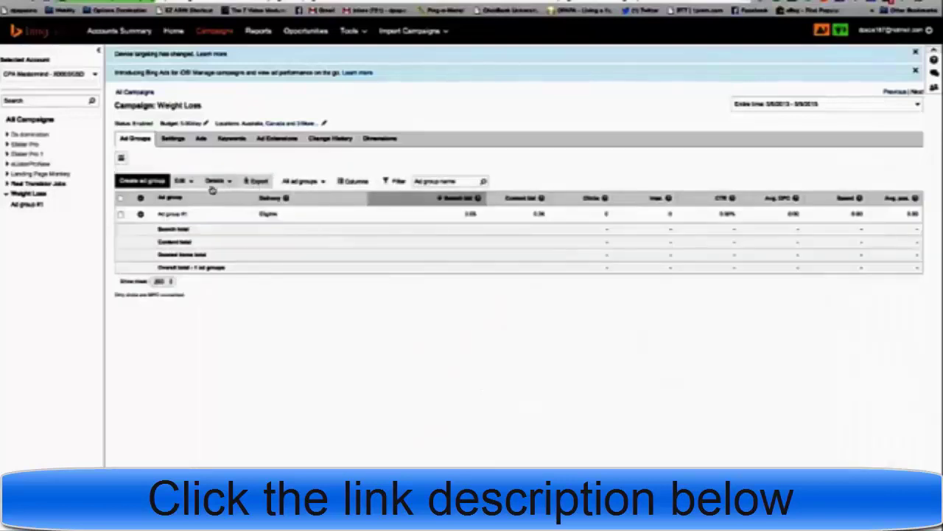
Lower the same ad group's content bid to 10 and save it
{"action": "left_click", "coordinate": [182, 180]}
{"action": "left_click", "coordinate": [198, 238]}
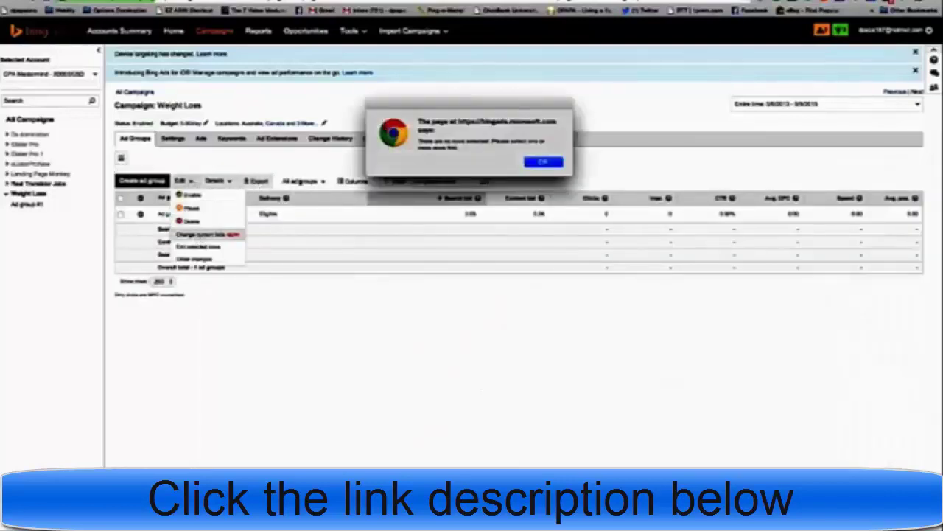
{"action": "left_click", "coordinate": [544, 160]}
{"action": "left_click", "coordinate": [121, 215]}
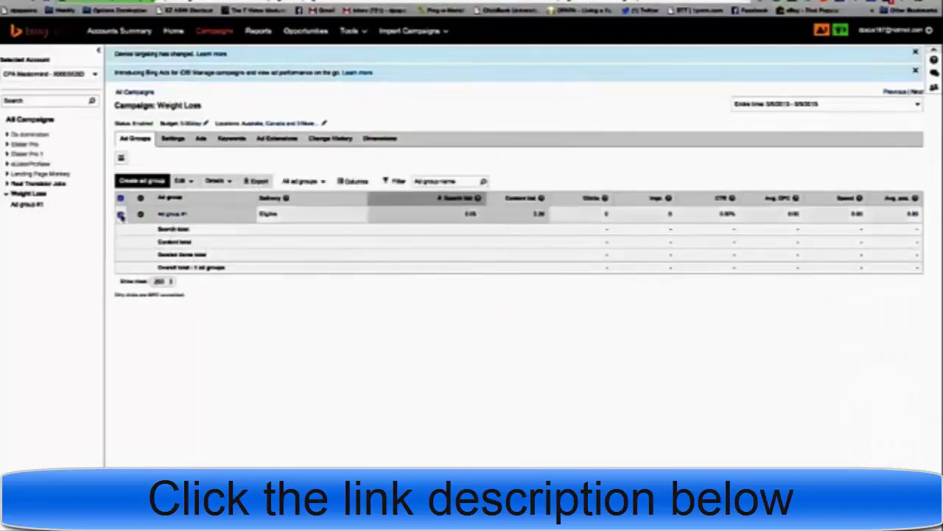
{"action": "left_click", "coordinate": [184, 180]}
{"action": "left_click", "coordinate": [194, 235]}
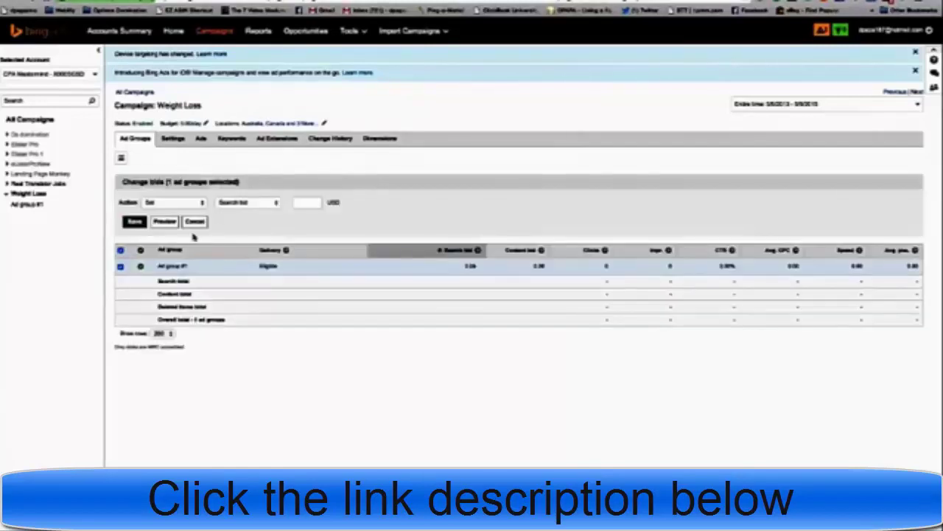
{"action": "left_click", "coordinate": [270, 202]}
{"action": "left_click", "coordinate": [230, 212]}
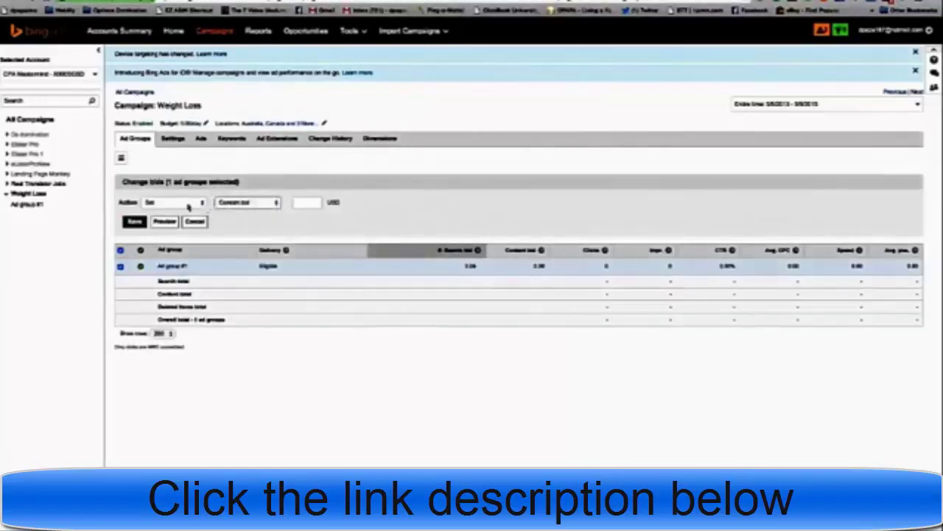
{"action": "left_click", "coordinate": [306, 202]}
{"action": "type", "text": "10"}
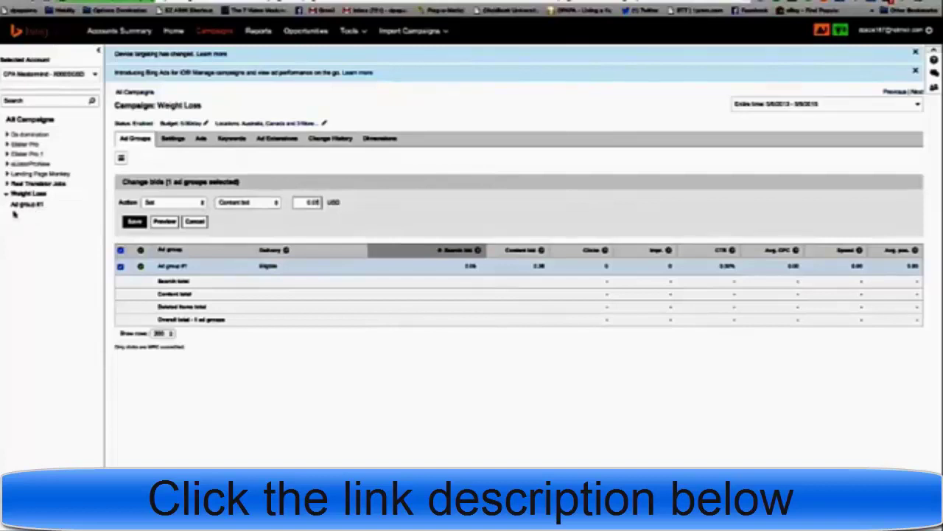
{"action": "left_click", "coordinate": [131, 224]}
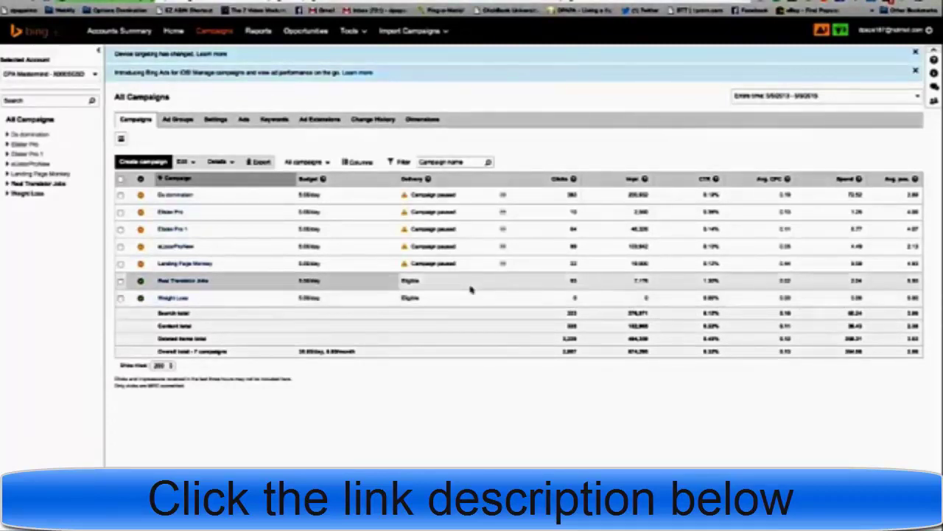
Follow the Weight Loss campaign's Best Diet for 2015 ad to the Venus Factor sales page
{"action": "left_click", "coordinate": [165, 300]}
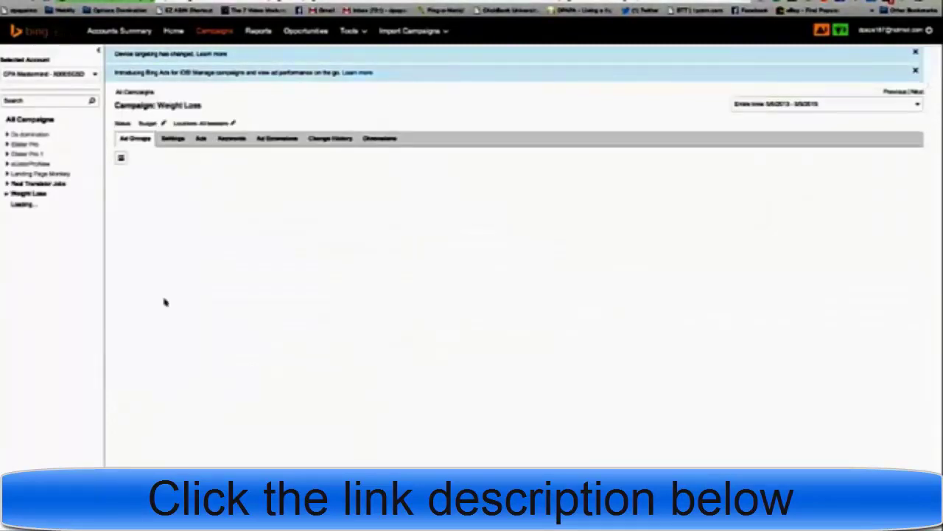
{"action": "left_click", "coordinate": [202, 139]}
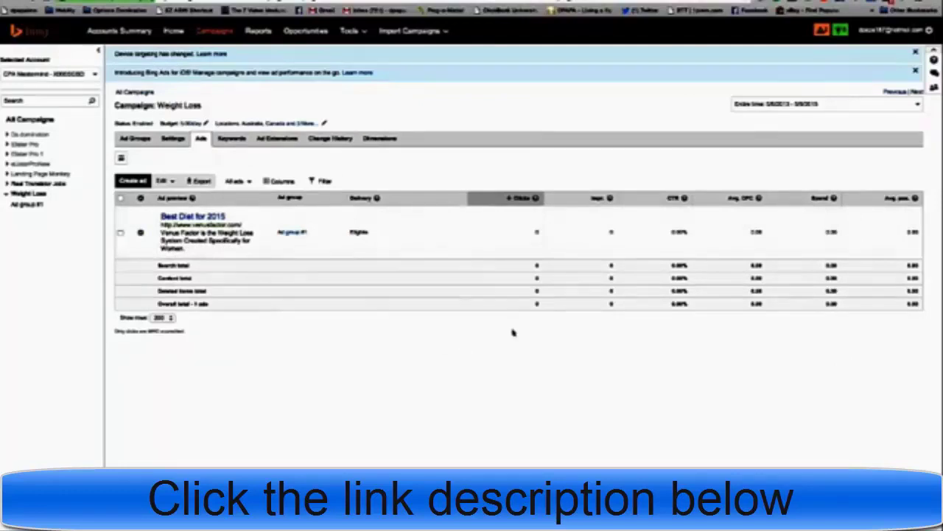
{"action": "mouse_move", "coordinate": [199, 232]}
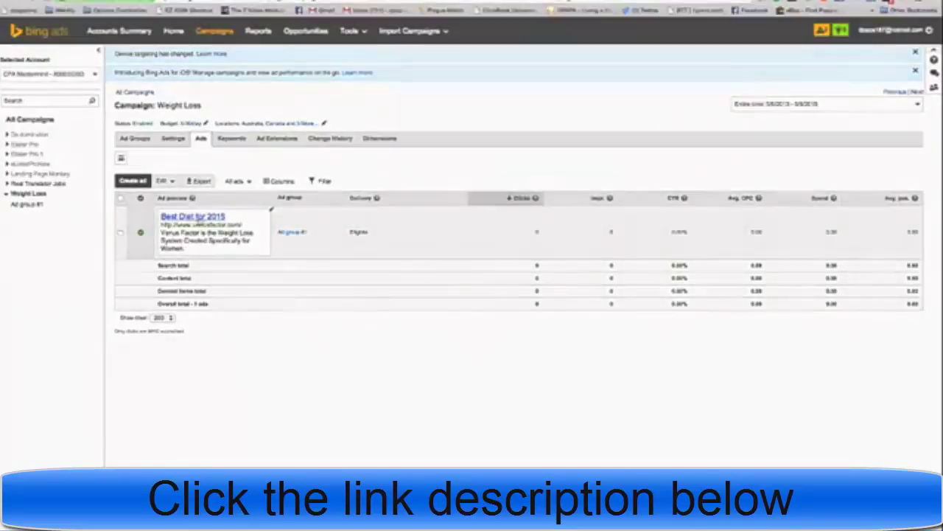
{"action": "left_click", "coordinate": [204, 217]}
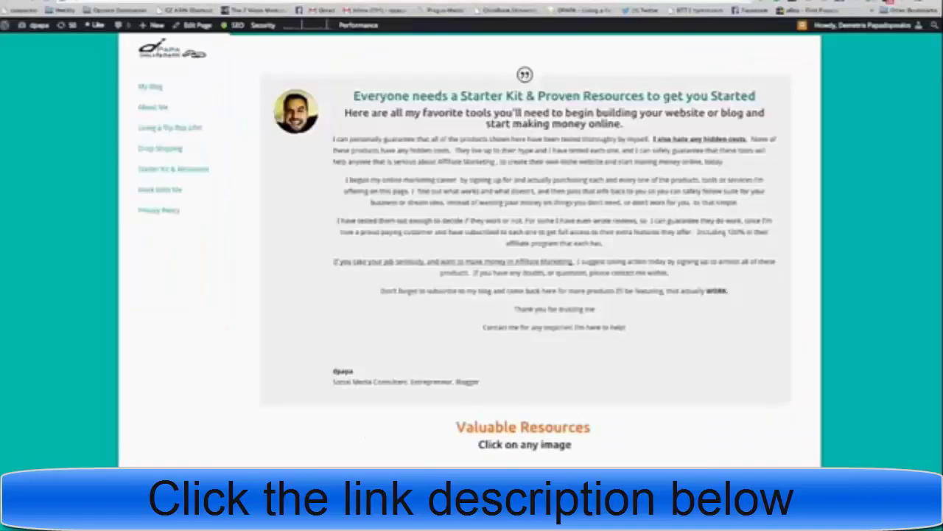
Scroll through the blog's resources page to its keyword research tools like PLR Monthly
{"action": "scroll", "coordinate": [391, 147], "scroll_direction": "down", "scroll_amount": 2}
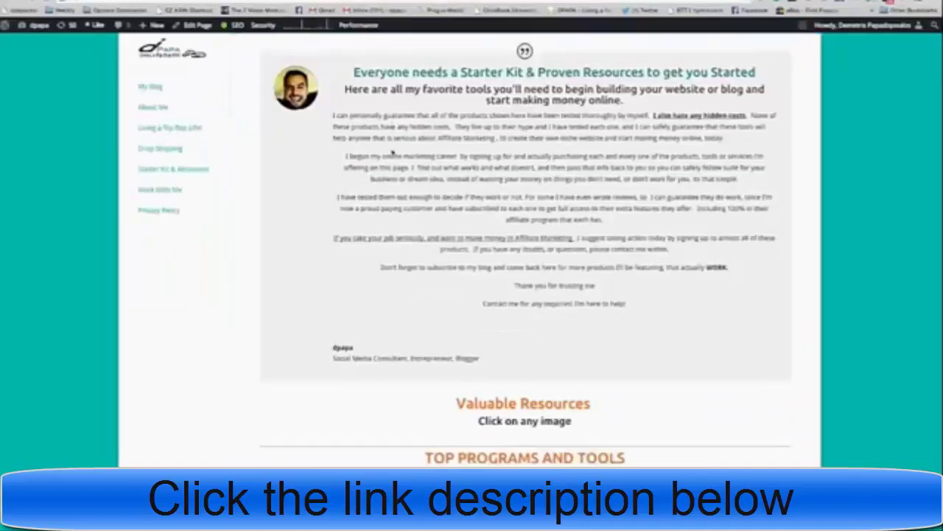
{"action": "scroll", "coordinate": [389, 148], "scroll_direction": "down", "scroll_amount": 5}
{"action": "scroll", "coordinate": [388, 148], "scroll_direction": "down", "scroll_amount": 5}
{"action": "scroll", "coordinate": [390, 156], "scroll_direction": "down", "scroll_amount": 5}
{"action": "scroll", "coordinate": [390, 156], "scroll_direction": "up", "scroll_amount": 3}
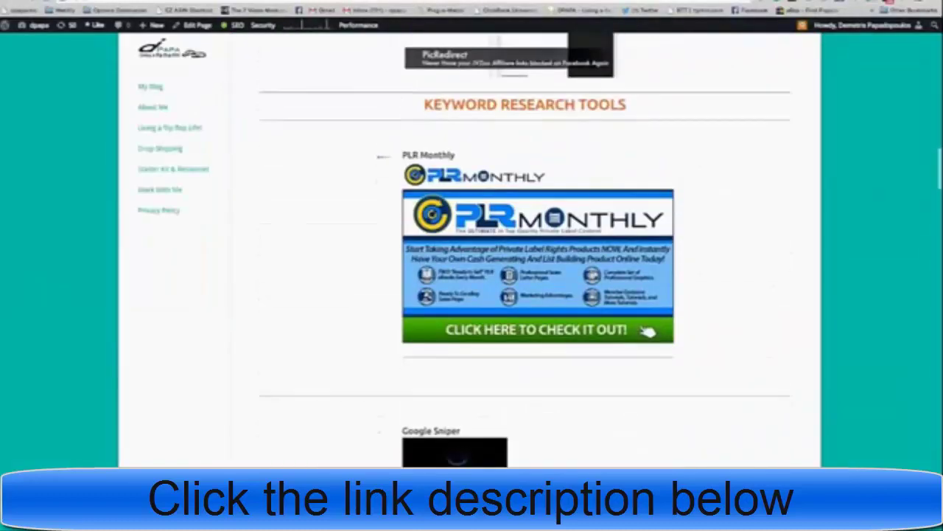